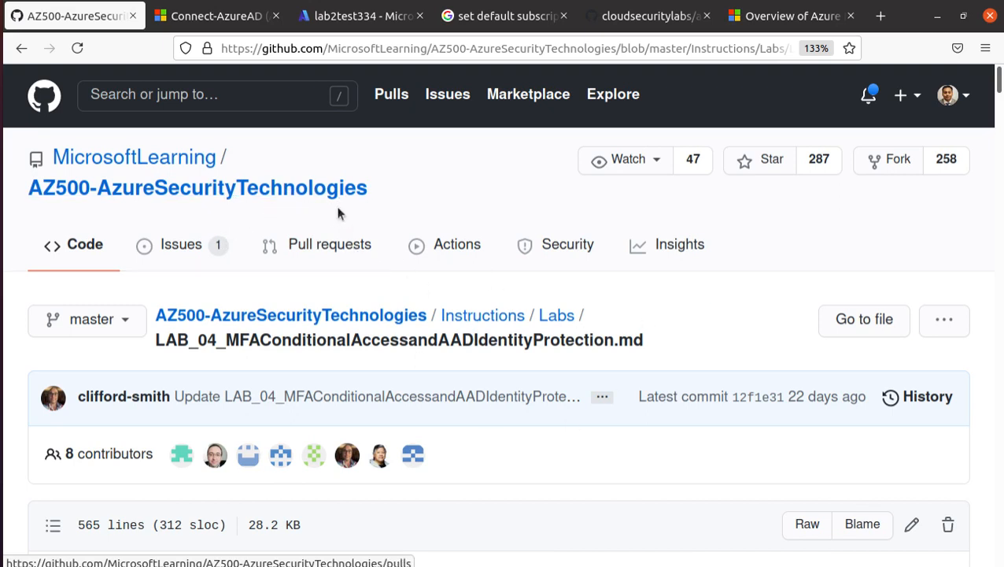
- Browse the repository's Labs folder, checking how recently the labs were updated, and open LAB_04_MFAConditionalAccessandAADIdentityProtection.md
left_click(560, 317)
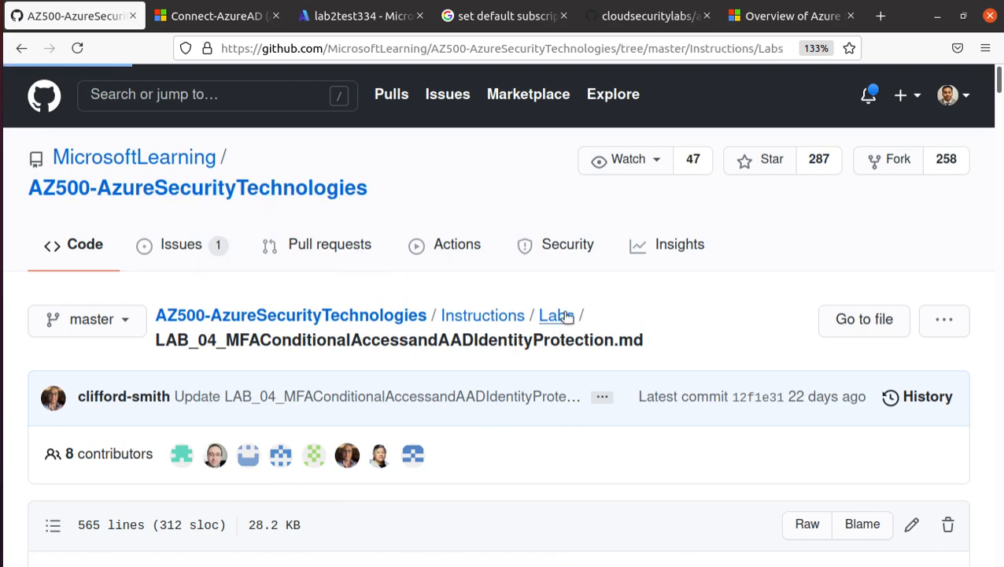
scroll(564, 327, "down", 4)
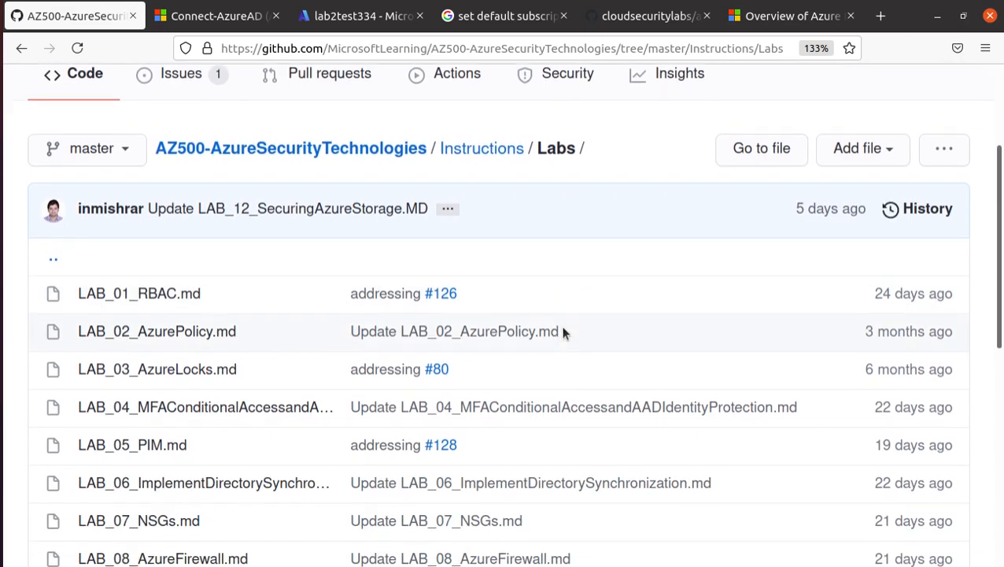
scroll(825, 484, "down", 5)
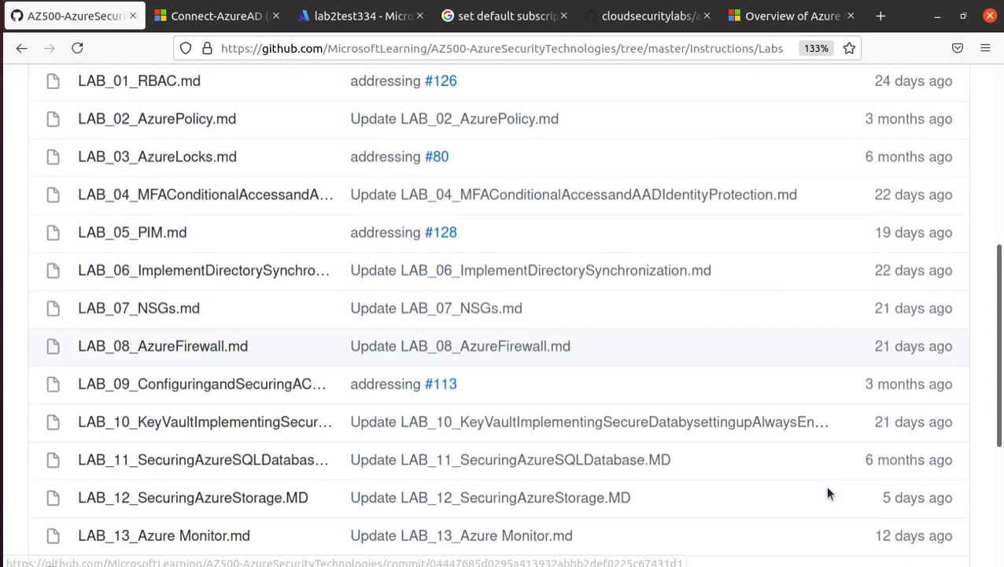
left_click_drag(958, 397, 836, 403)
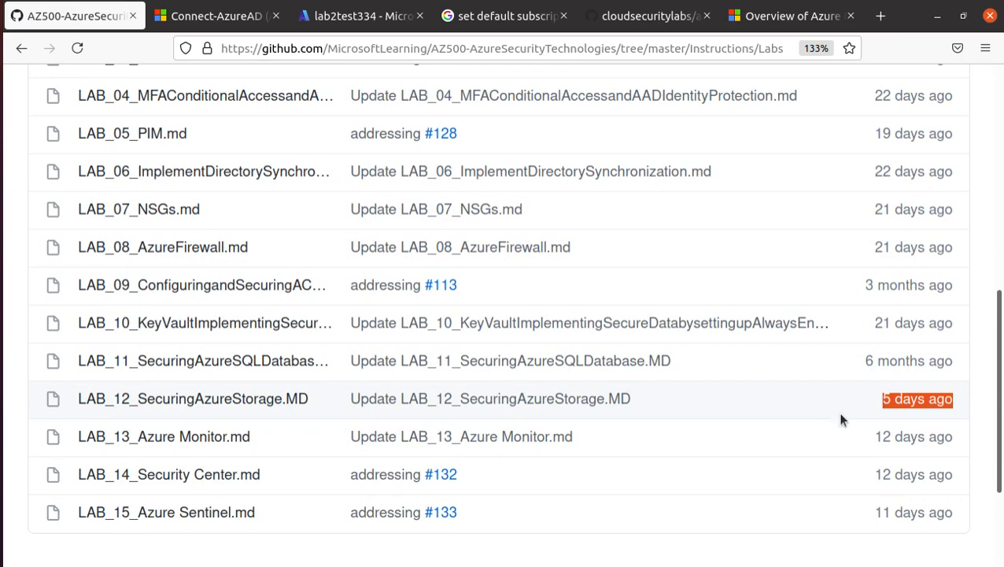
scroll(832, 410, "up", 3)
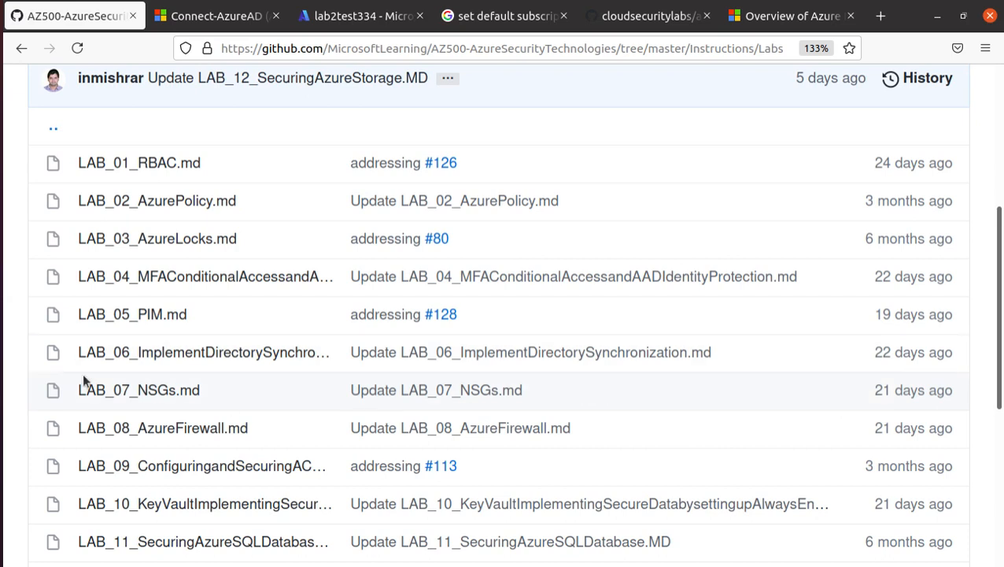
left_click_drag(237, 239, 56, 166)
left_click(194, 277)
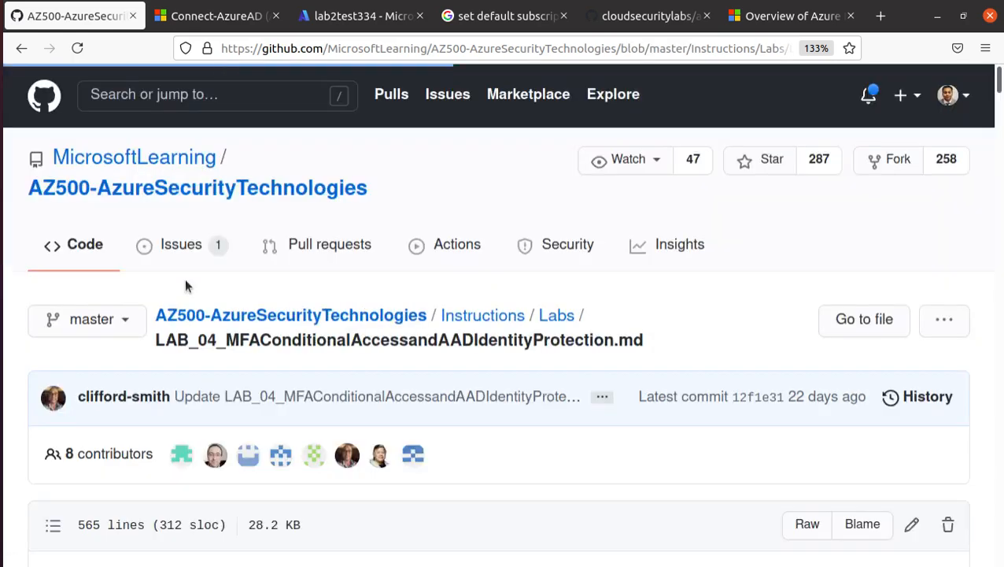
- Read the Lab 04 scenario, highlighting the Azure AD features to evaluate and the note on the resource region
scroll(165, 293, "down", 2)
scroll(166, 299, "down", 3)
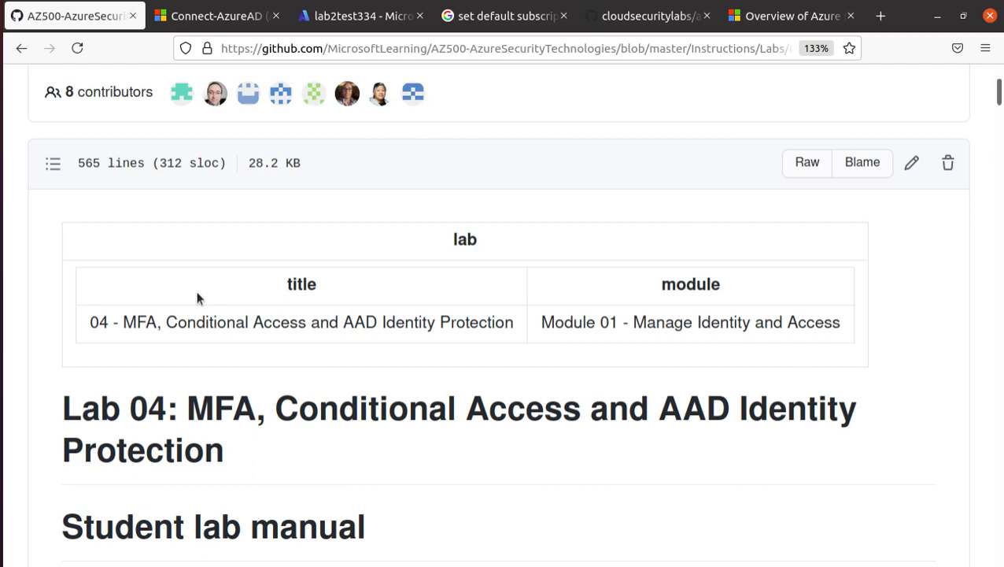
scroll(352, 236, "down", 5)
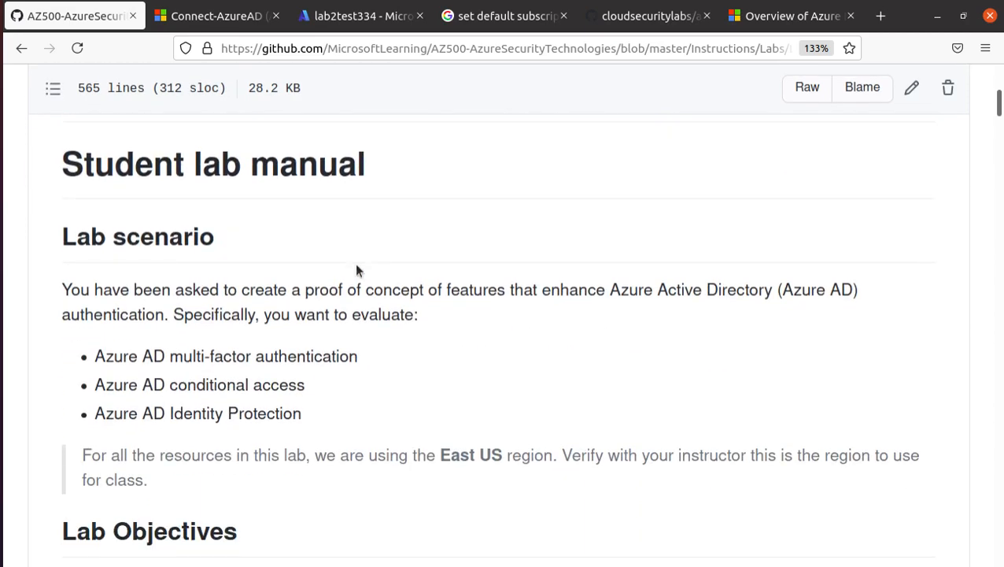
triple_click(183, 237)
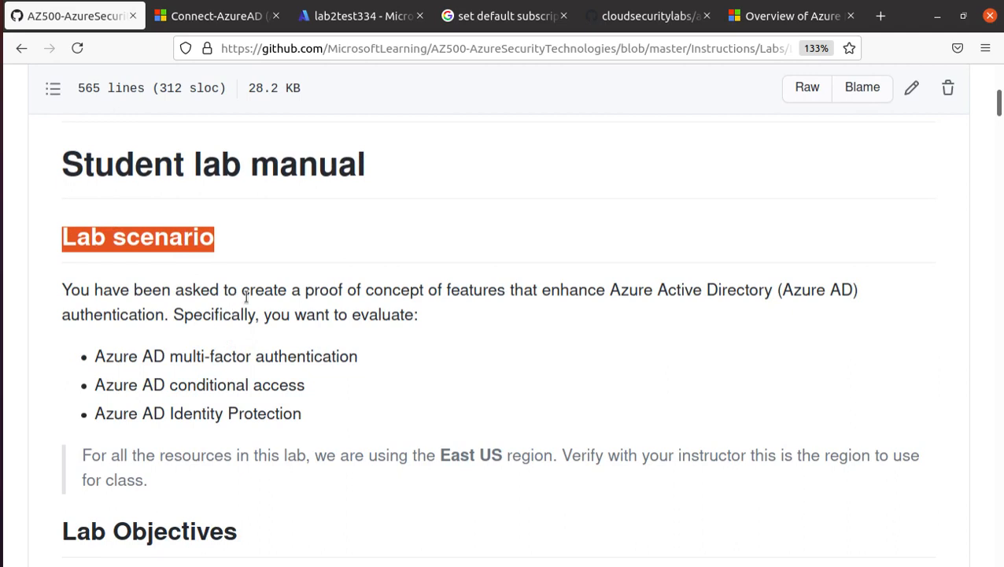
left_click_drag(305, 289, 893, 315)
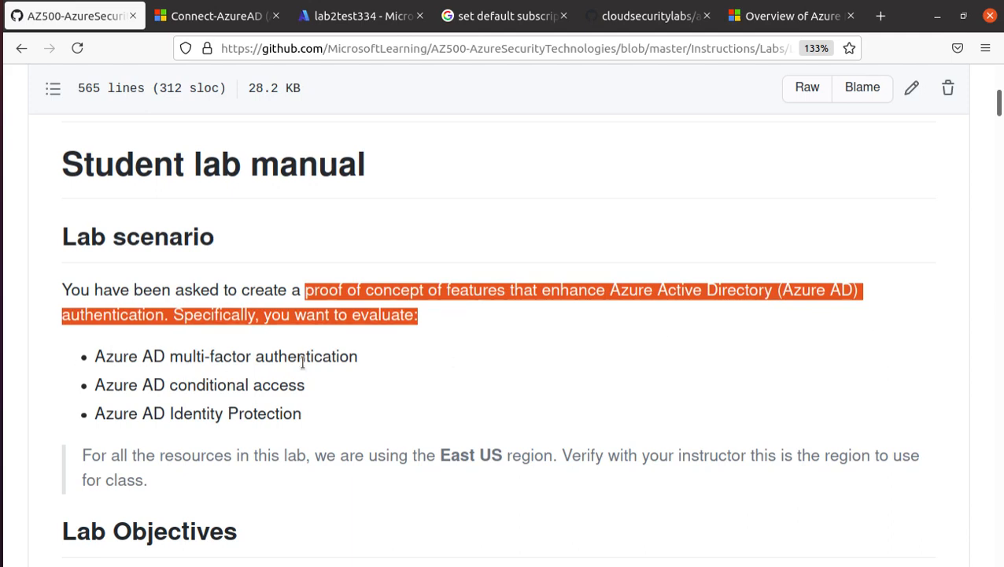
left_click_drag(313, 384, 71, 390)
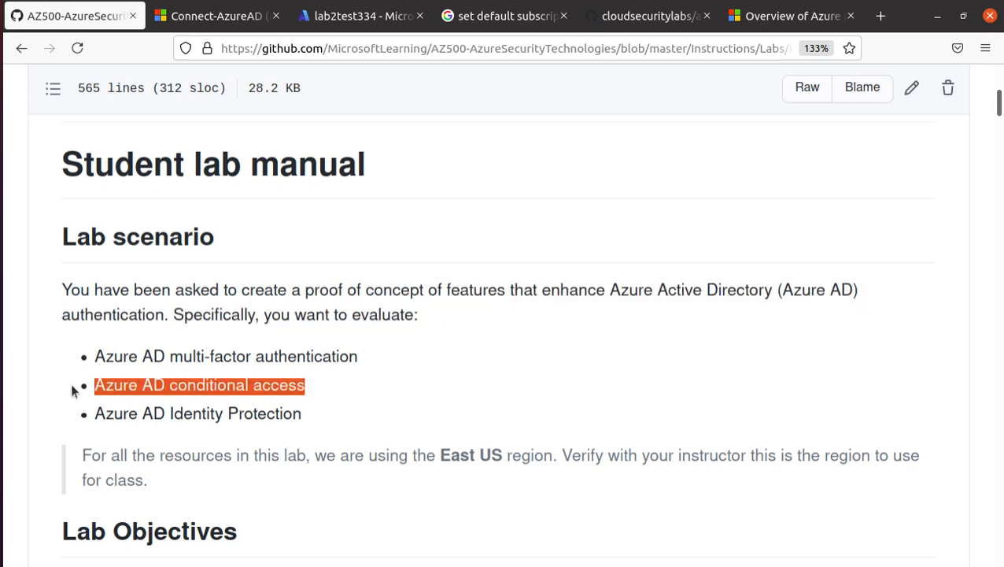
left_click_drag(296, 415, 87, 356)
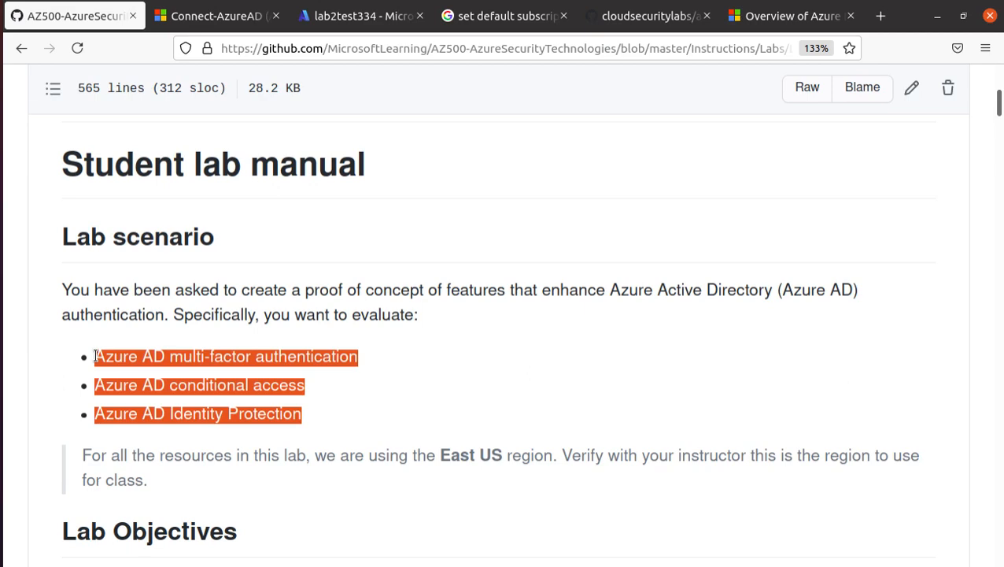
scroll(331, 307, "down", 3)
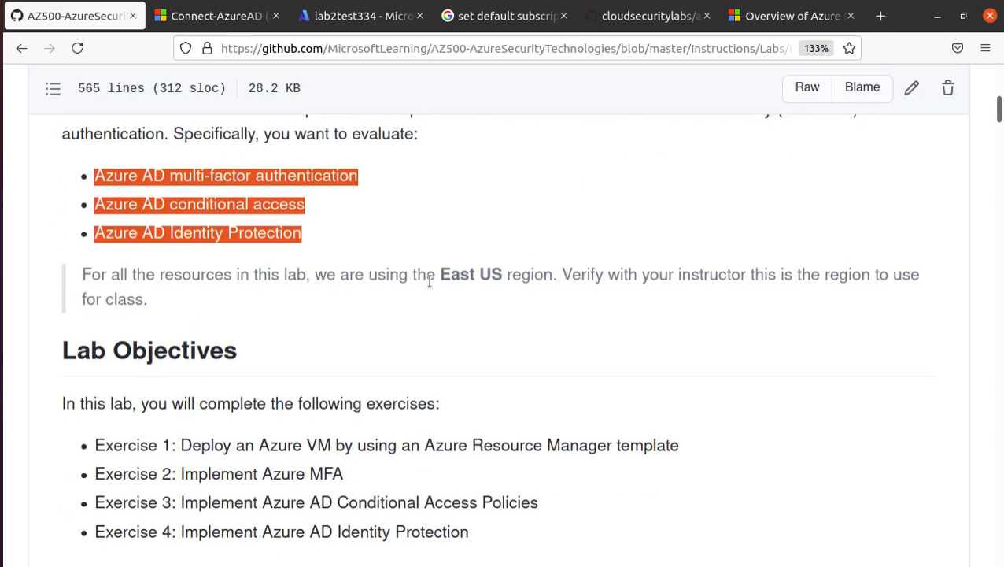
left_click(450, 276)
triple_click(450, 276)
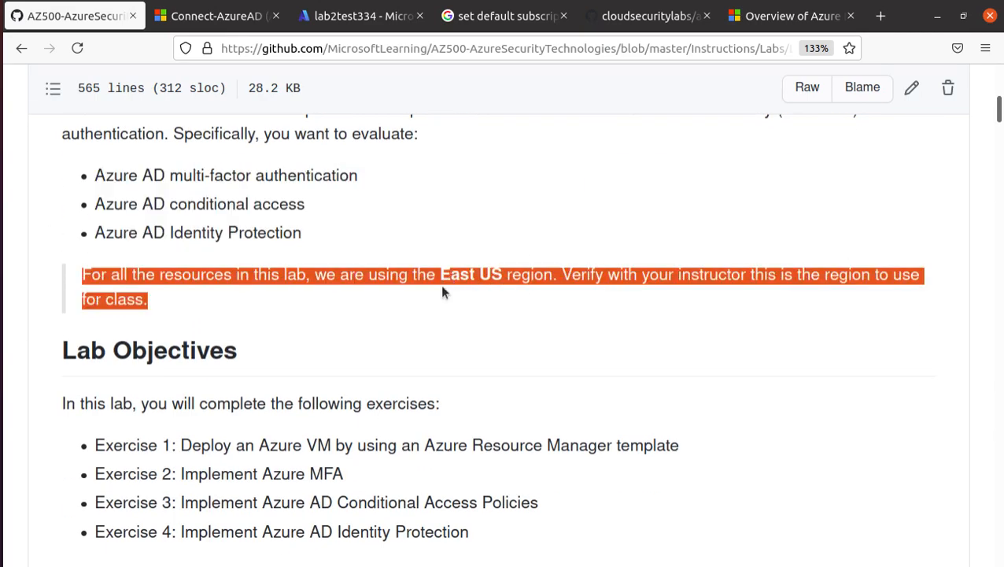
- Review the Lab Objectives, highlighting each of the four exercises in turn
scroll(438, 293, "down", 3)
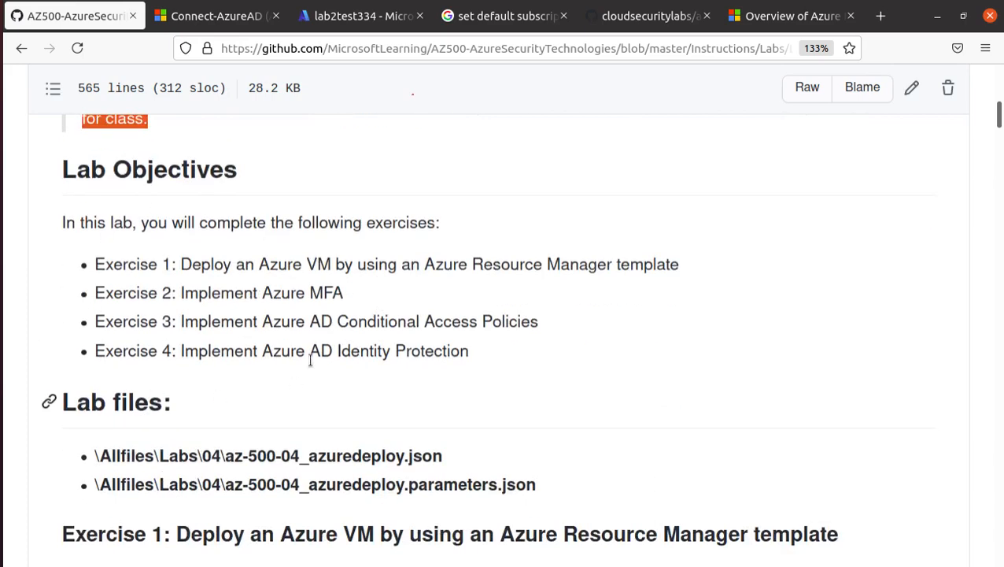
left_click_drag(336, 263, 158, 265)
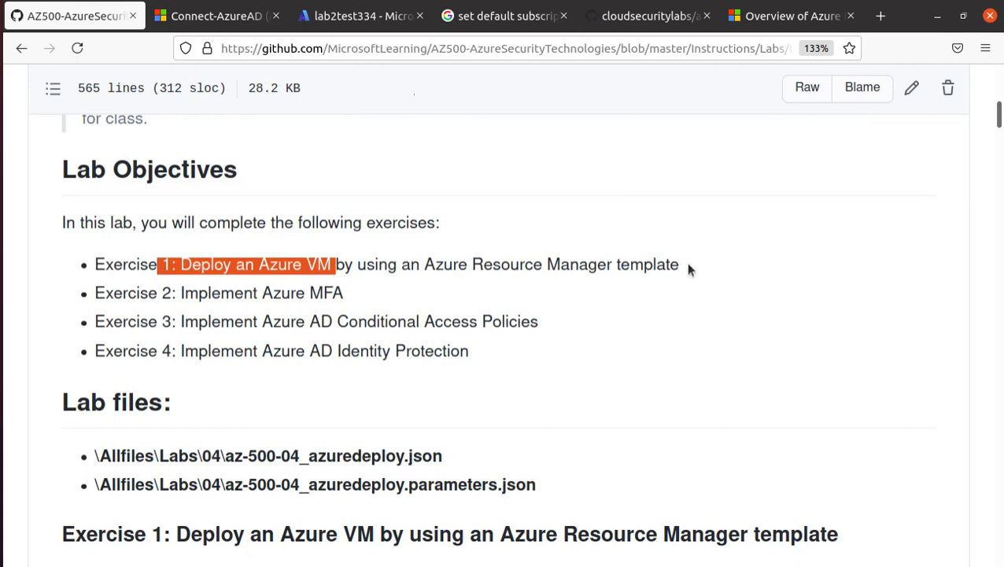
left_click_drag(687, 267, 179, 266)
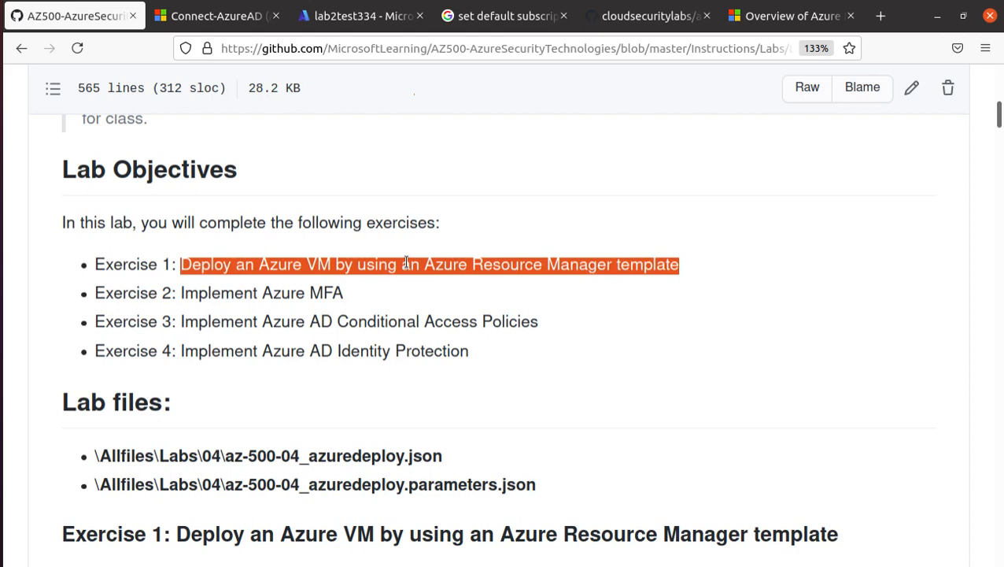
triple_click(260, 293)
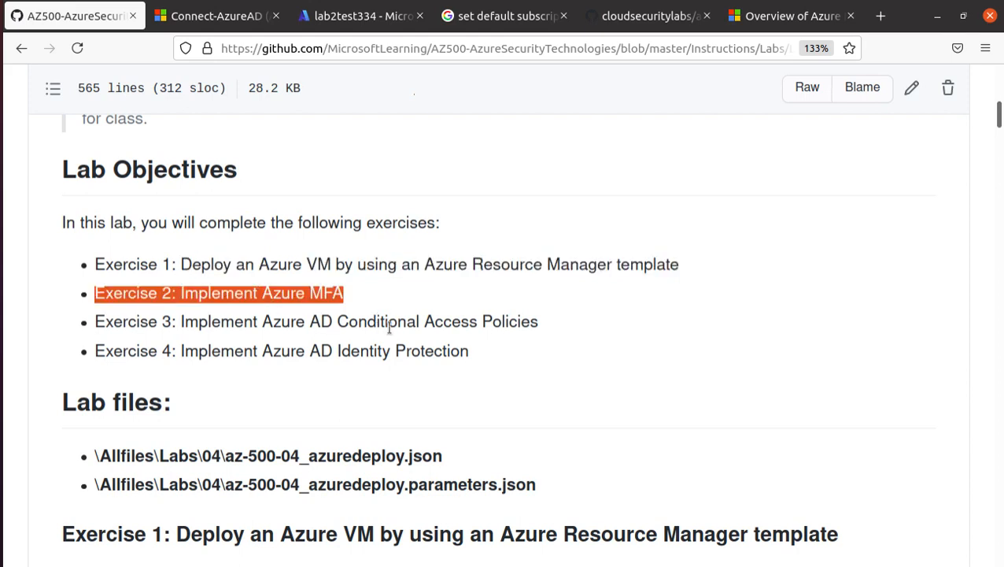
triple_click(388, 323)
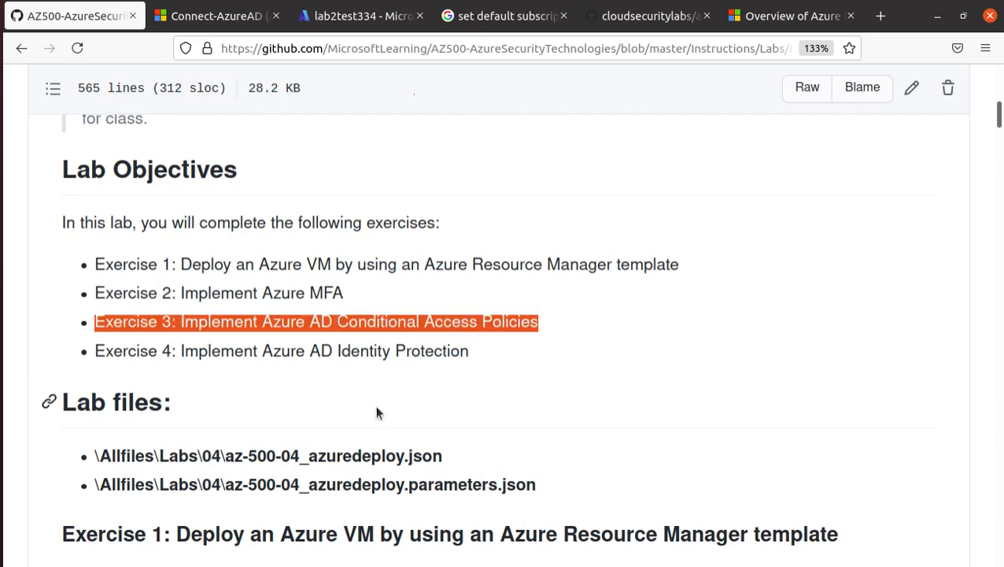
triple_click(429, 352)
- Skim the lab files and the Exercise 1 template deployment instructions through to the Exercise 2 task list
scroll(626, 407, "down", 5)
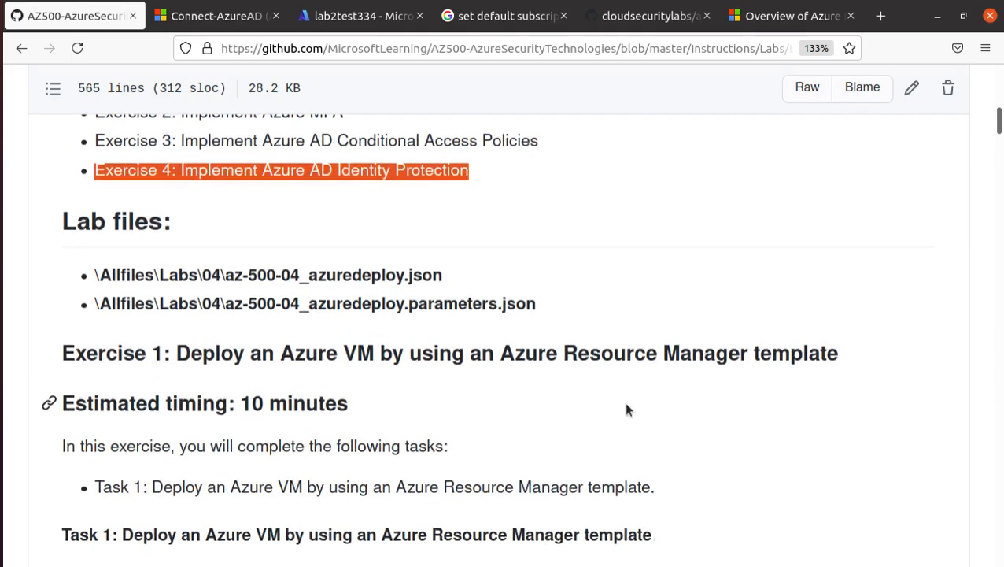
scroll(619, 407, "down", 2)
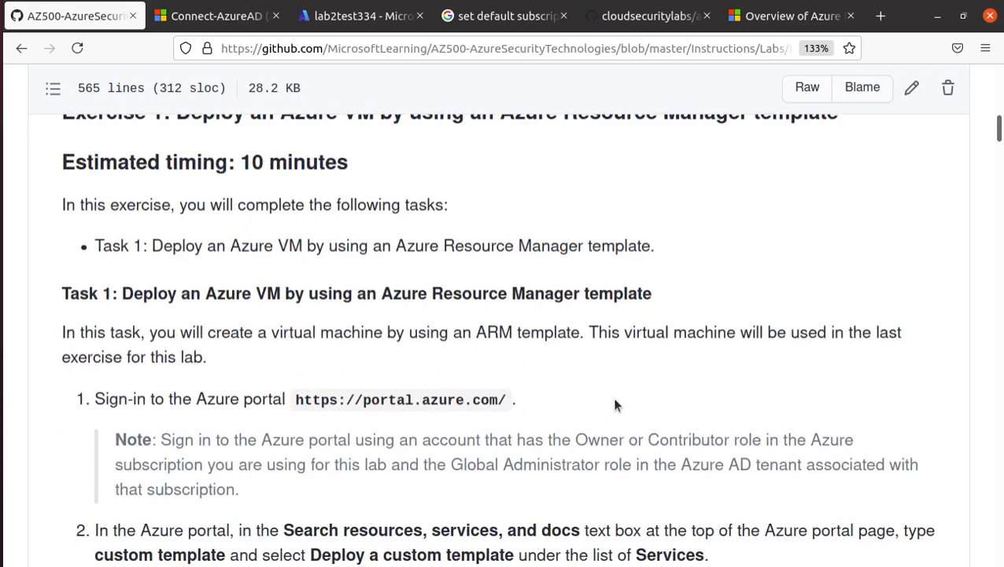
scroll(614, 404, "down", 4)
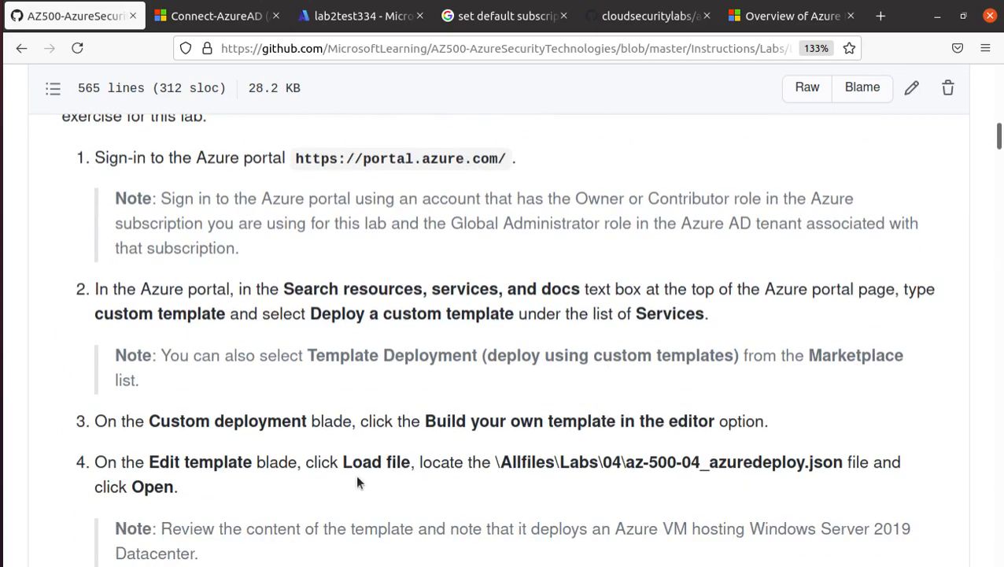
scroll(354, 475, "down", 2)
scroll(228, 498, "down", 2)
scroll(234, 496, "down", 10)
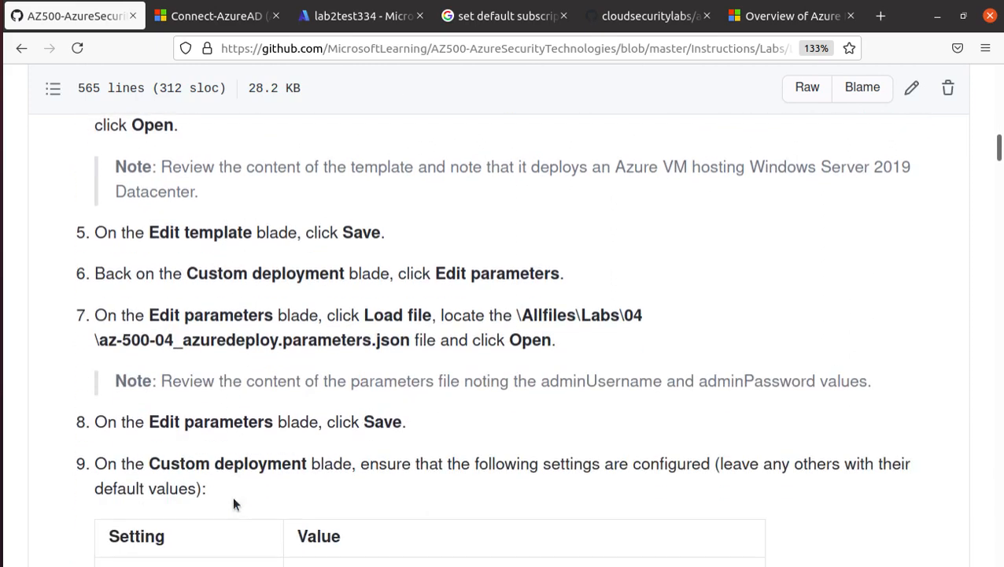
scroll(236, 502, "down", 4)
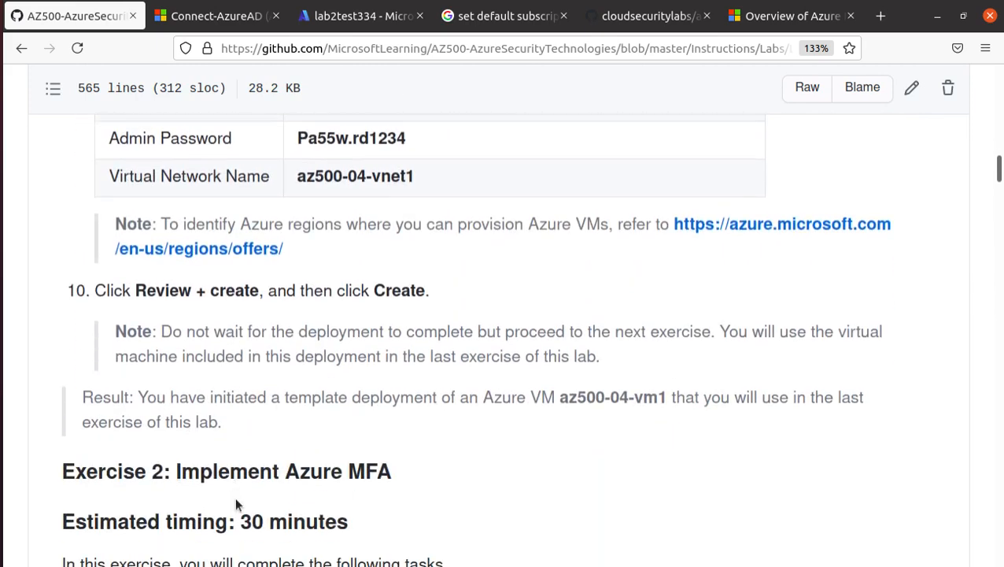
scroll(237, 503, "down", 2)
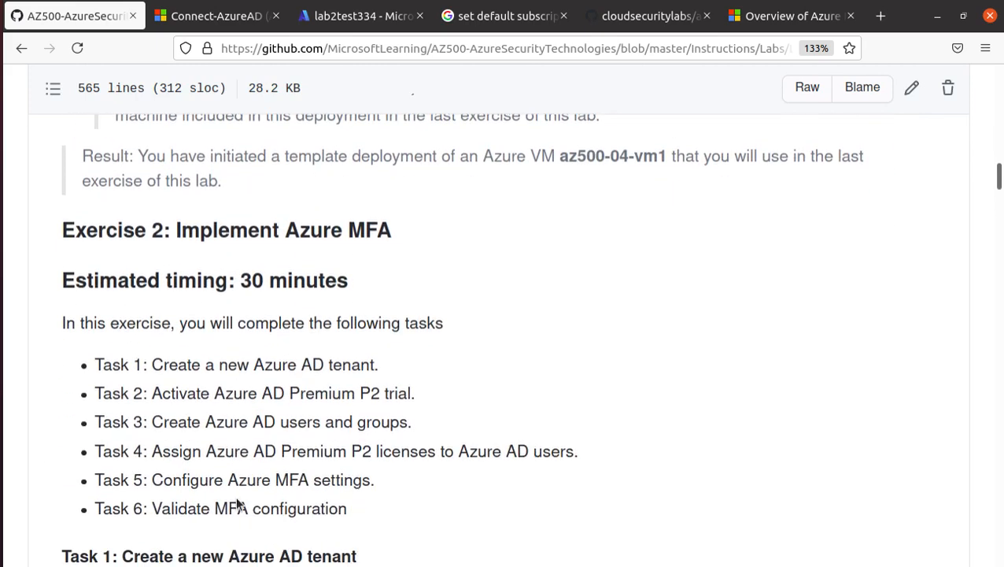
- Review the Exercise 1 deployment settings and highlight the parameters file name and its folder number in instruction 7
scroll(236, 502, "up", 6)
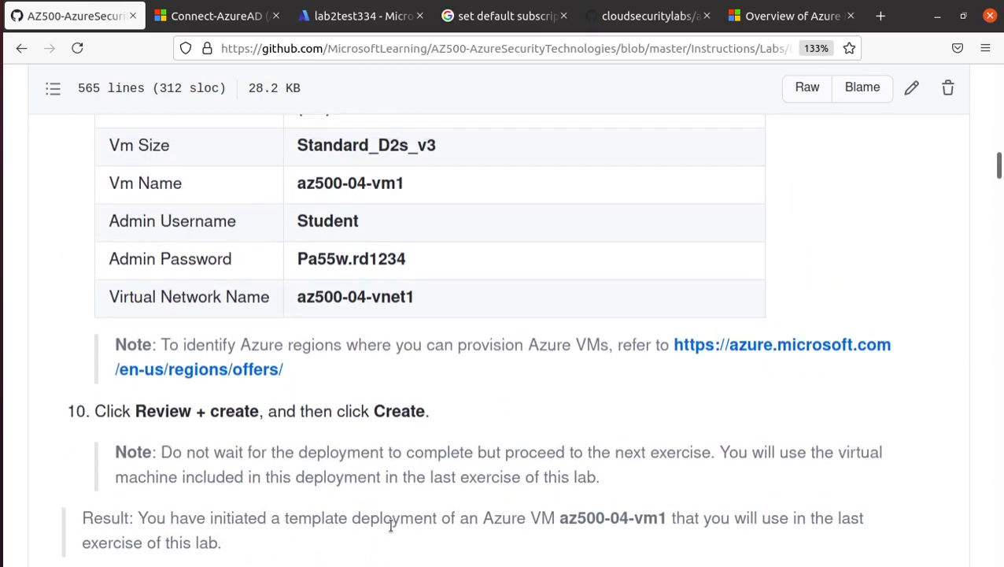
scroll(529, 492, "down", 1)
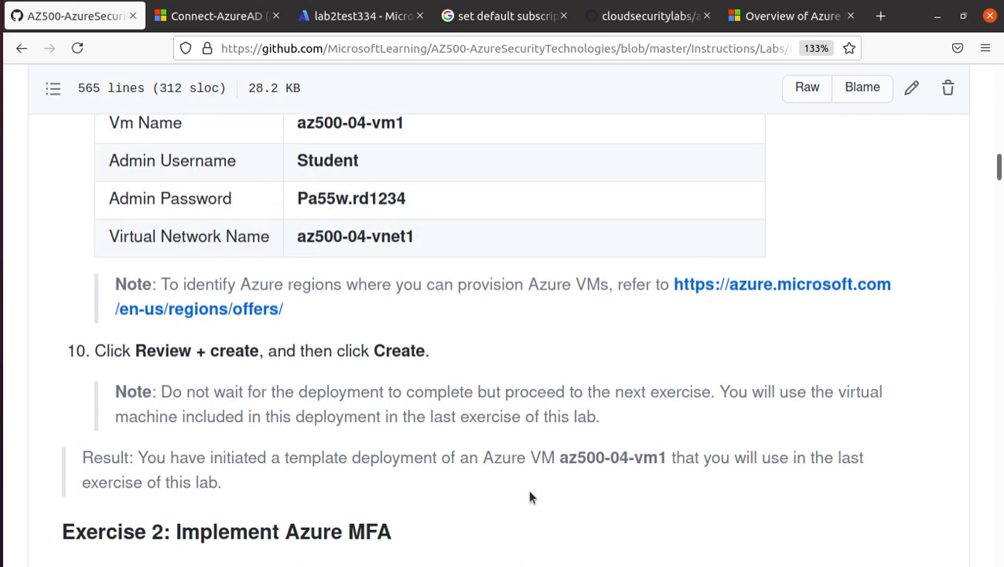
scroll(527, 494, "up", 2)
scroll(526, 495, "up", 5)
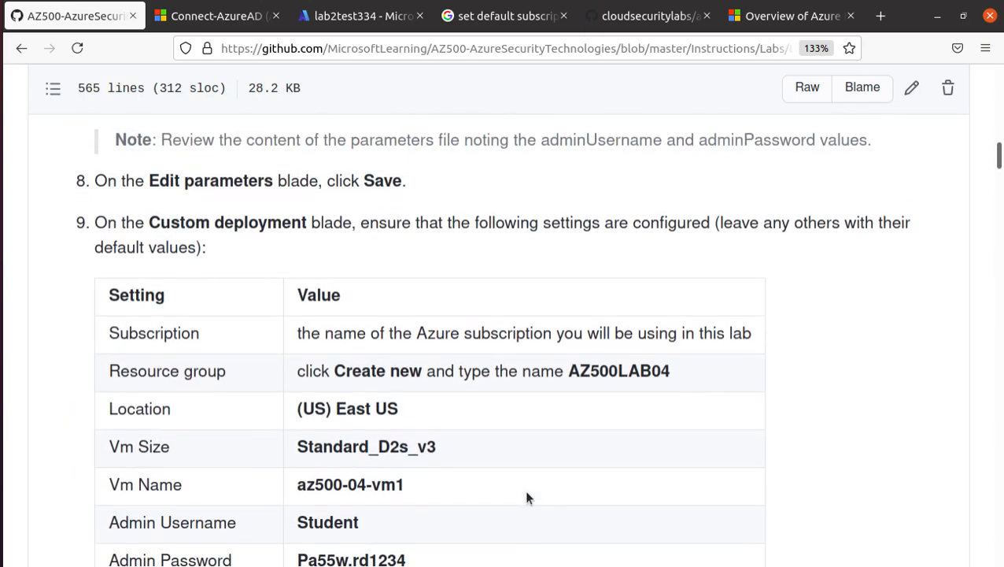
scroll(515, 496, "up", 2)
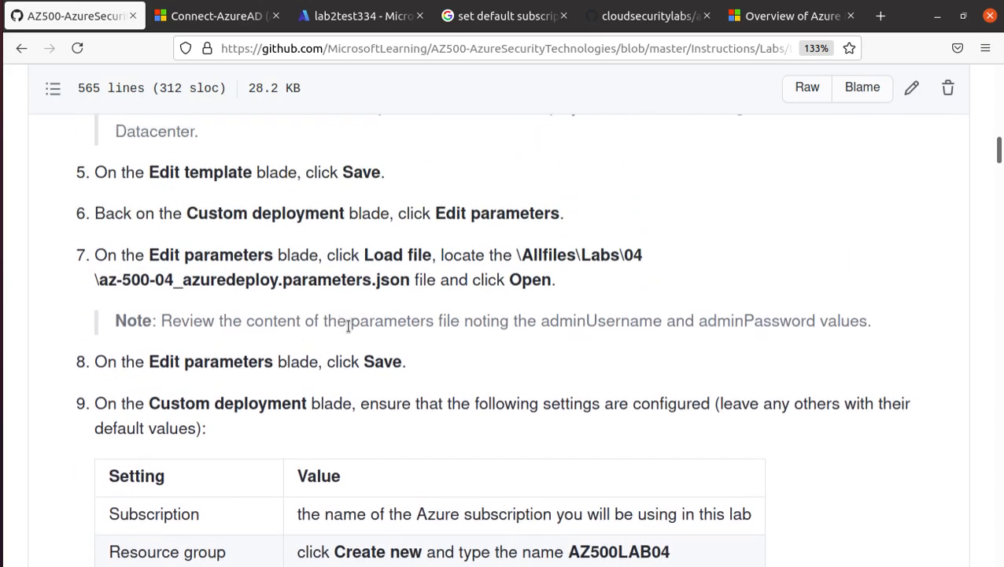
left_click_drag(100, 279, 409, 277)
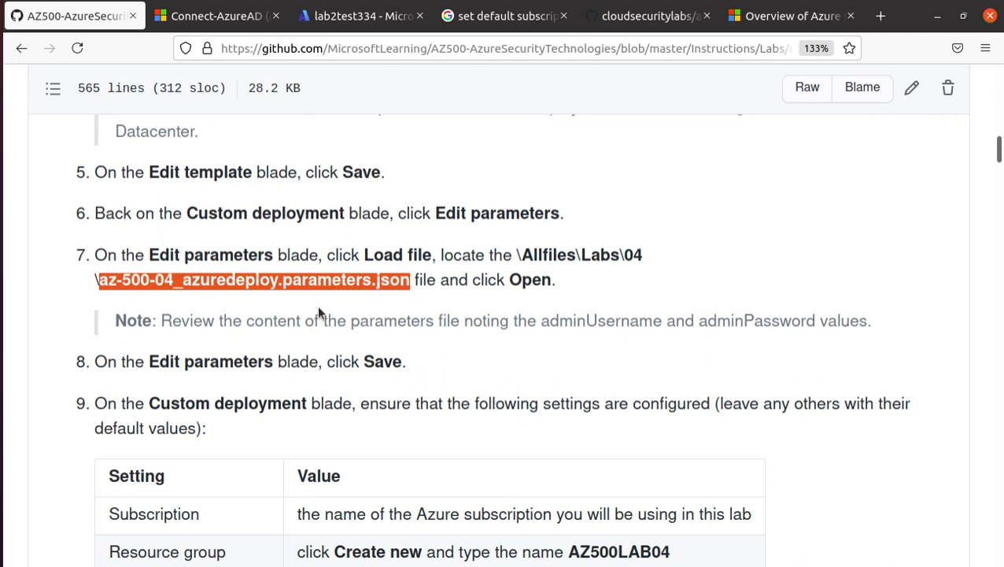
left_click_drag(626, 260, 657, 262)
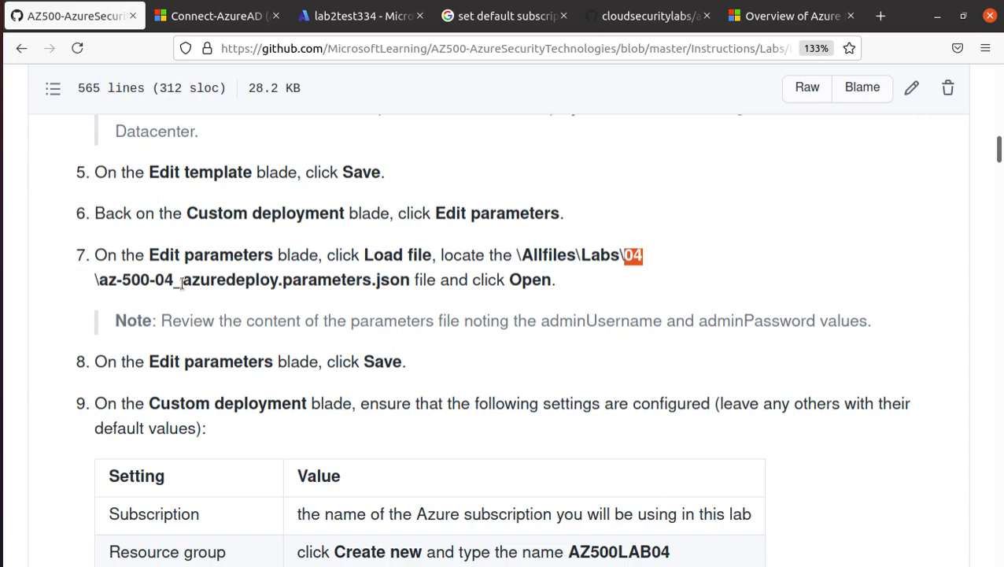
- Open the repository's Instructions folder in a new tab and look through its Labs subfolder
scroll(219, 296, "up", 10)
scroll(219, 296, "up", 10)
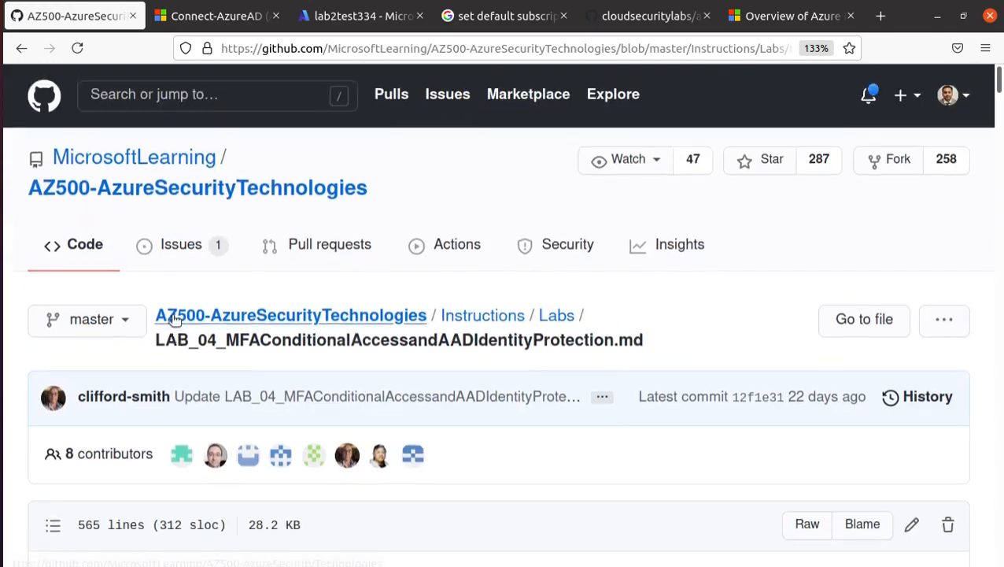
right_click(512, 317)
left_click(579, 70)
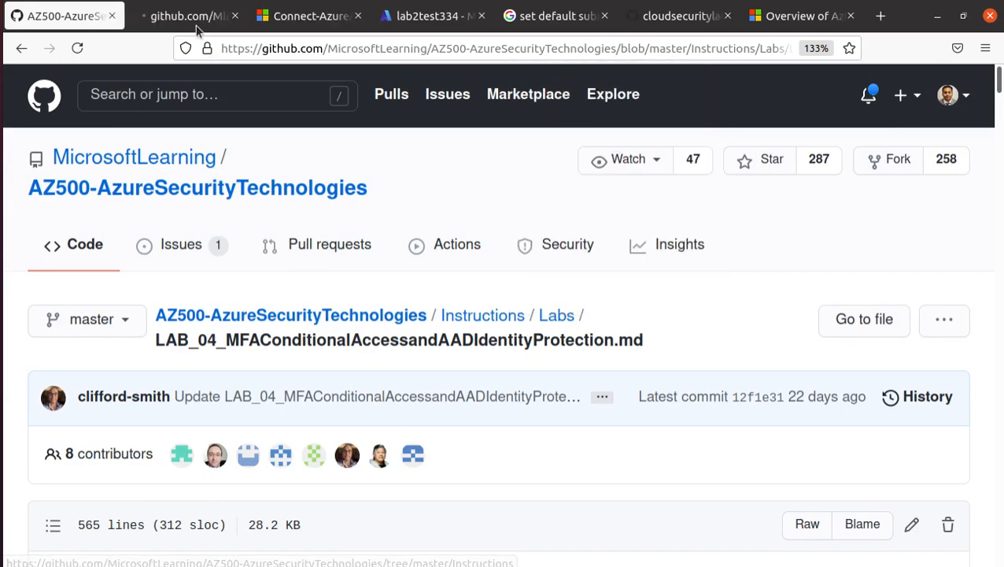
left_click(197, 17)
scroll(110, 354, "down", 2)
left_click(93, 347)
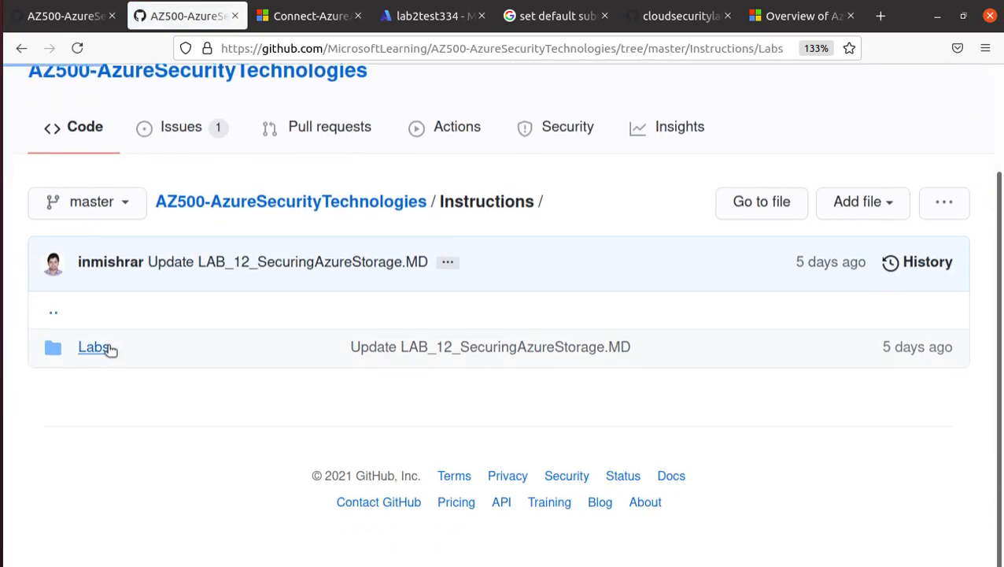
scroll(173, 349, "down", 4)
scroll(112, 352, "up", 4)
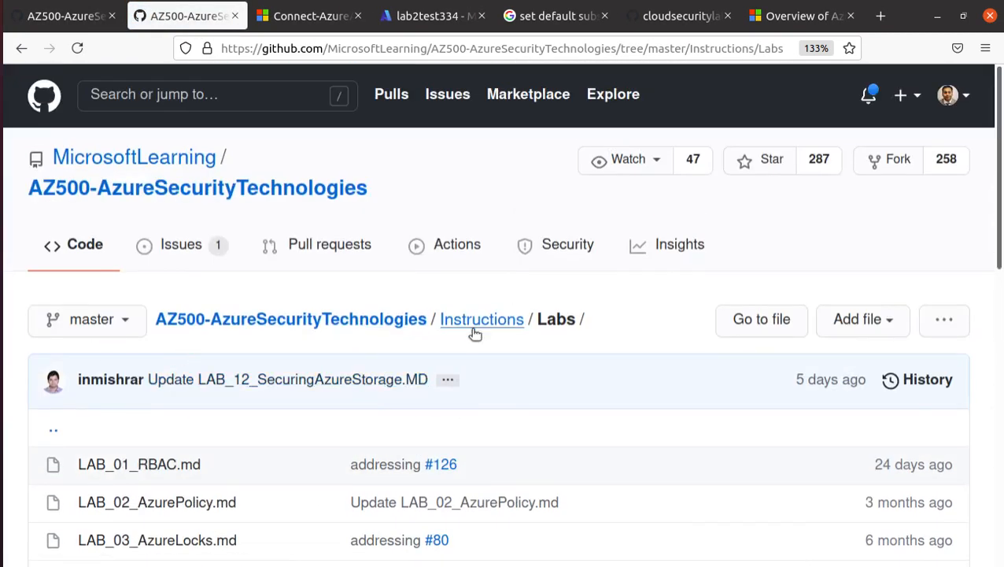
- Browse the repository's Allfiles/Labs folder from the repository root, and return to the root file list
left_click(415, 320)
scroll(318, 352, "down", 2)
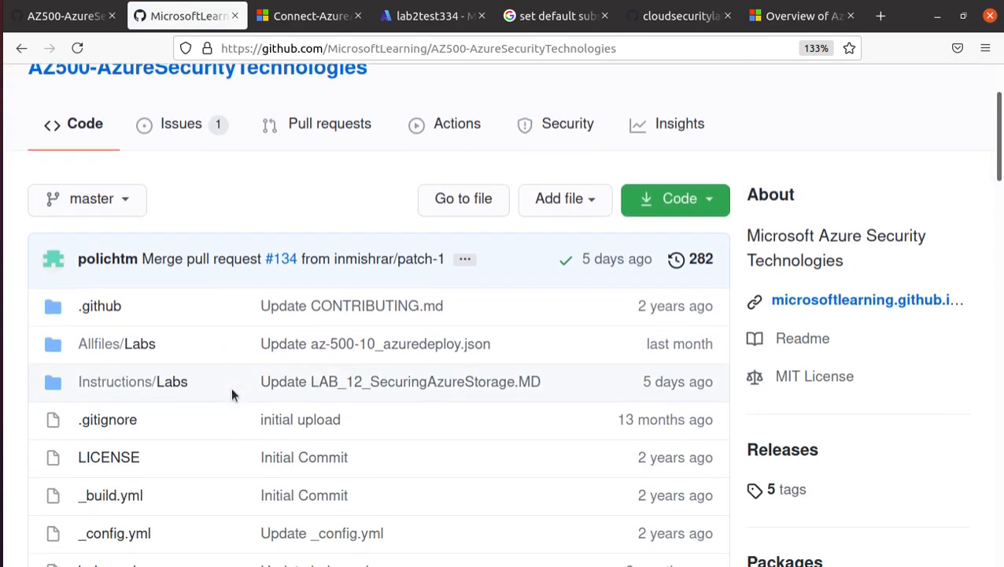
left_click(139, 347)
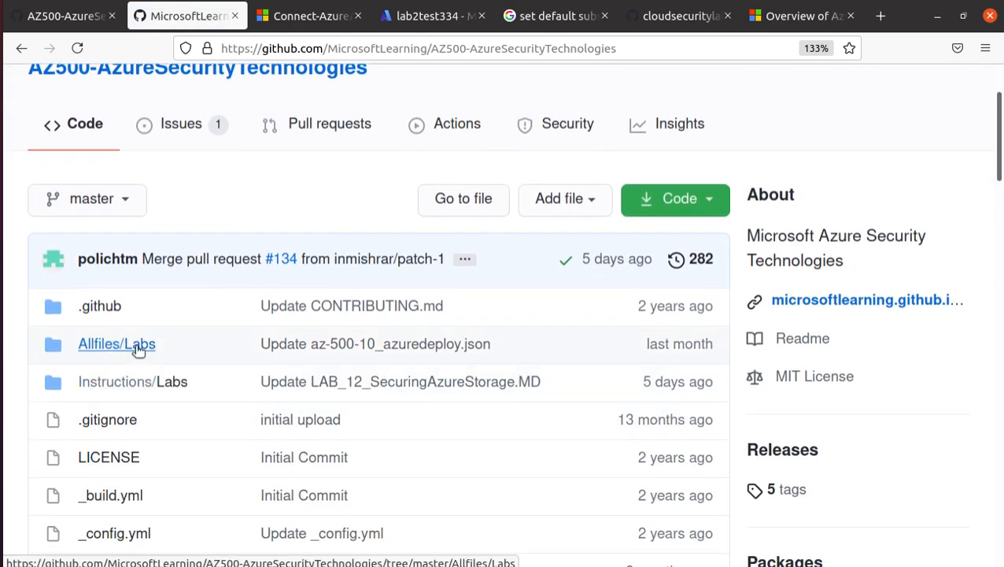
scroll(173, 390, "down", 3)
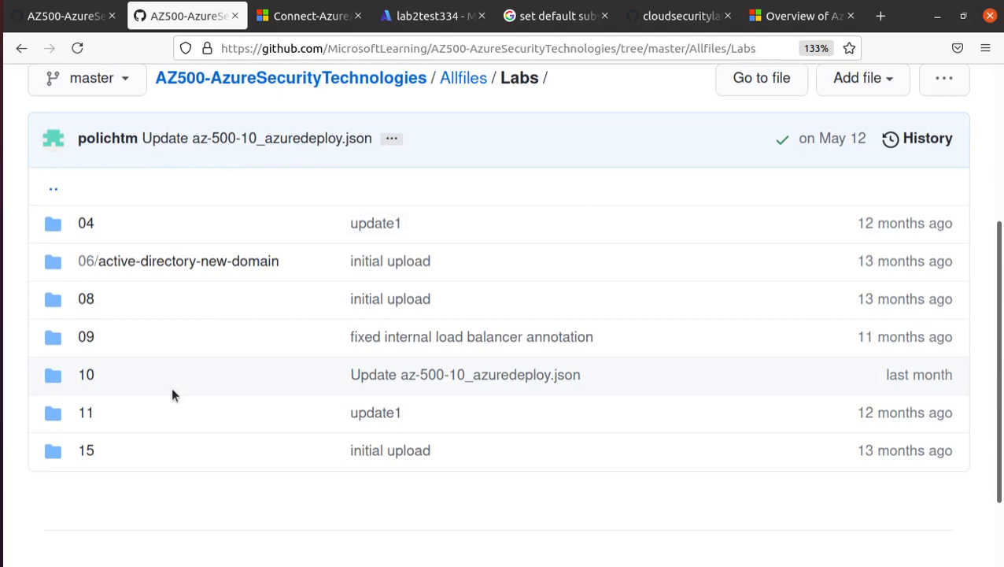
scroll(171, 387, "up", 3)
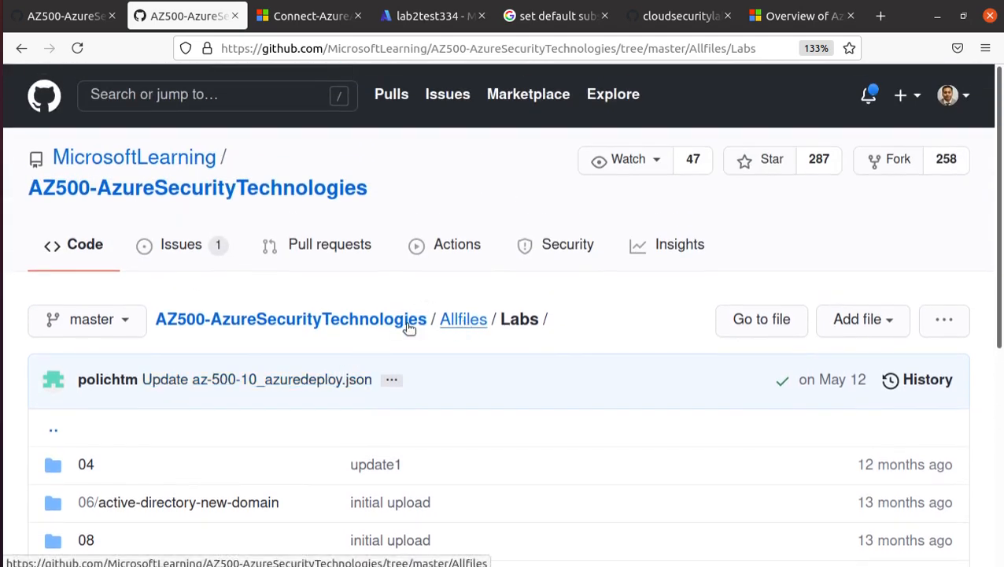
left_click(408, 327)
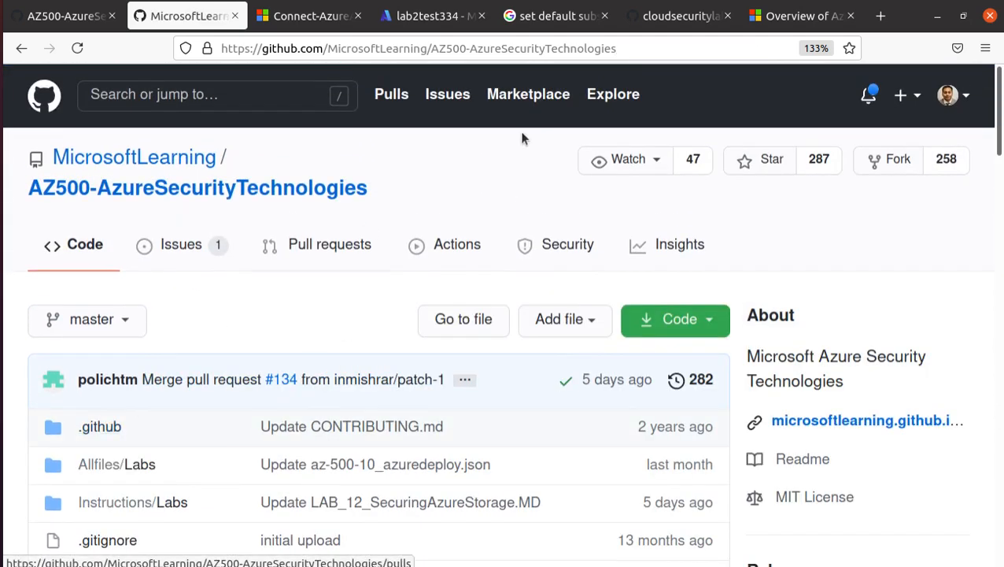
scroll(200, 438, "down", 3)
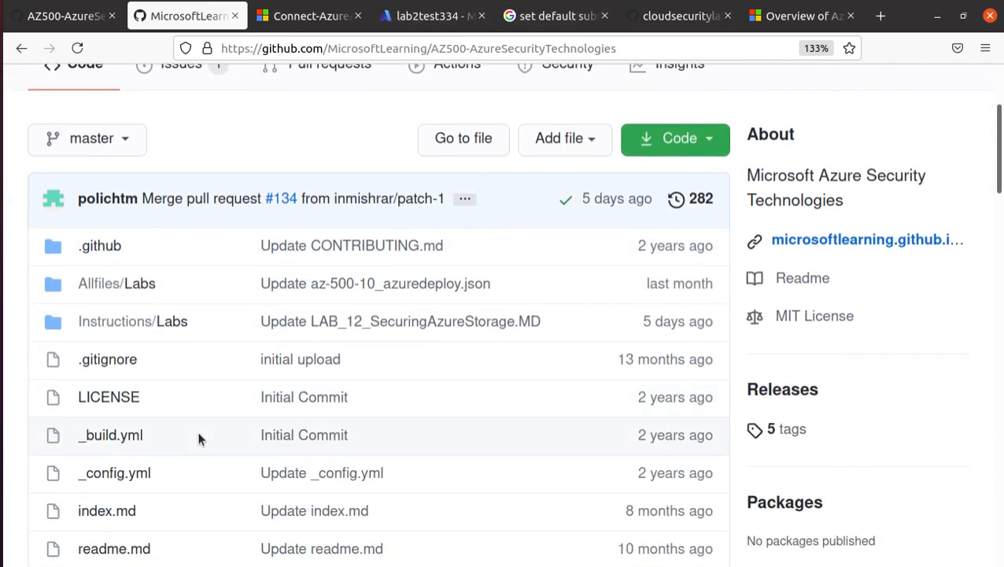
scroll(198, 438, "up", 1)
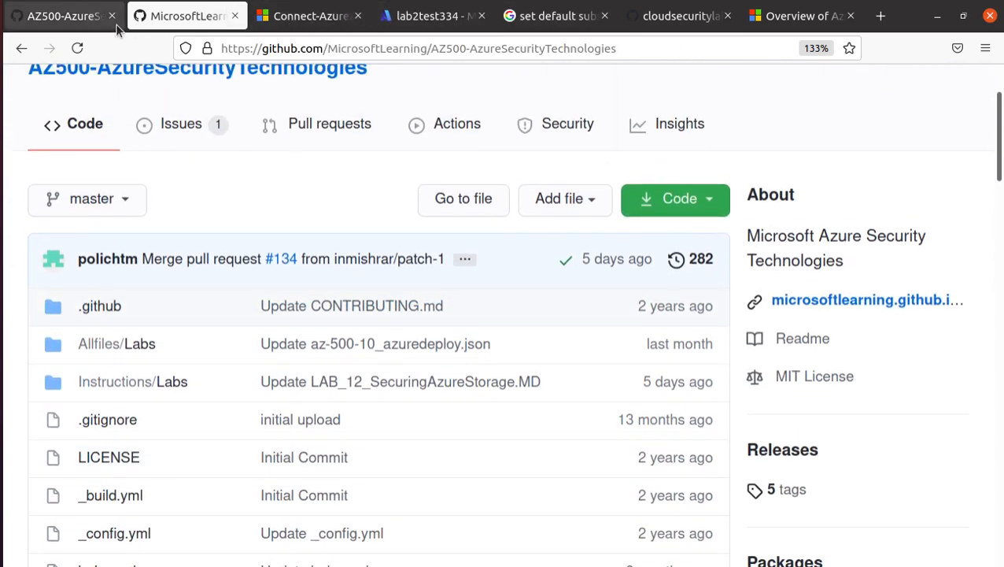
- Check the Lab files paths listed in the Lab 04 instructions
left_click(64, 19)
scroll(256, 372, "down", 15)
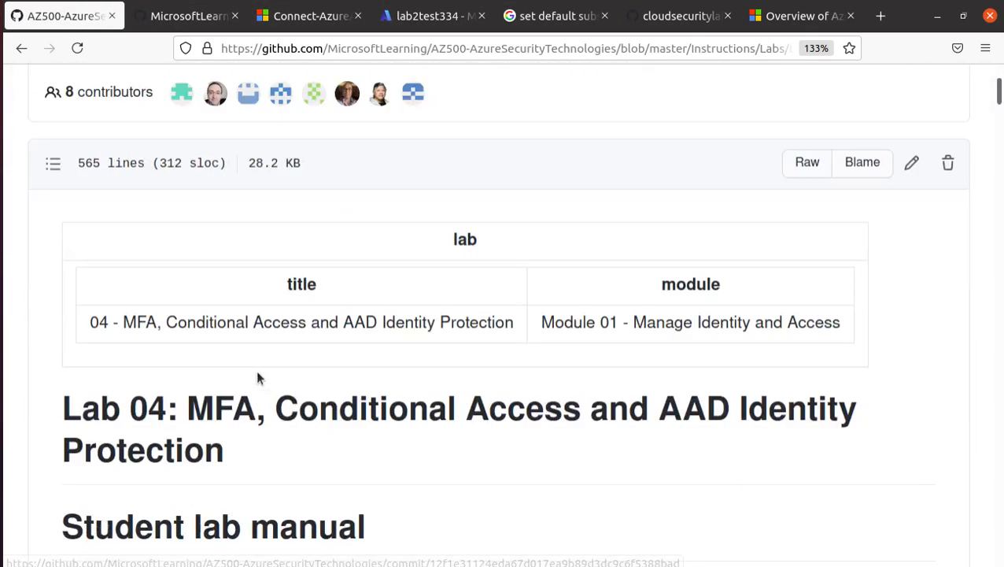
scroll(257, 378, "up", 4)
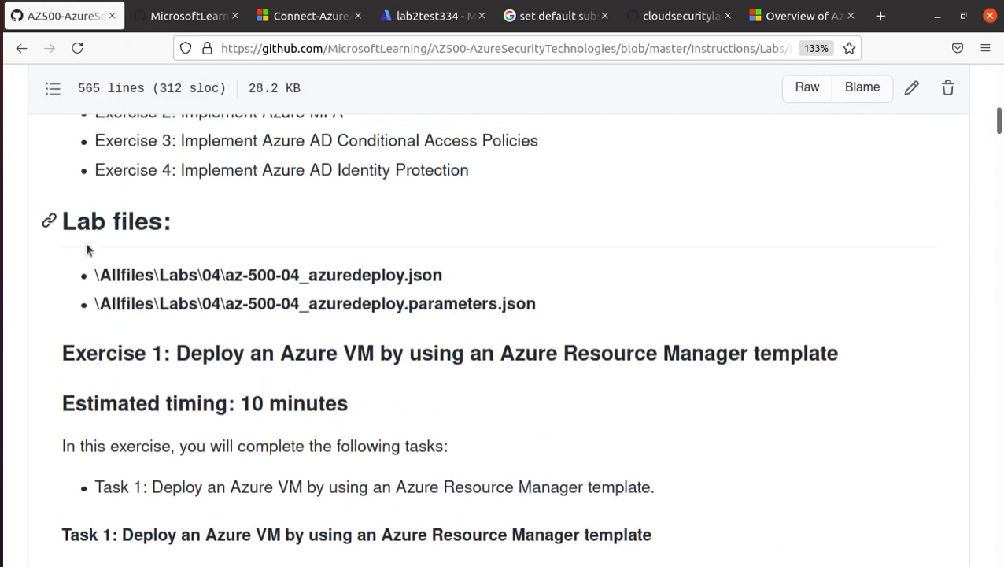
scroll(86, 242, "up", 3)
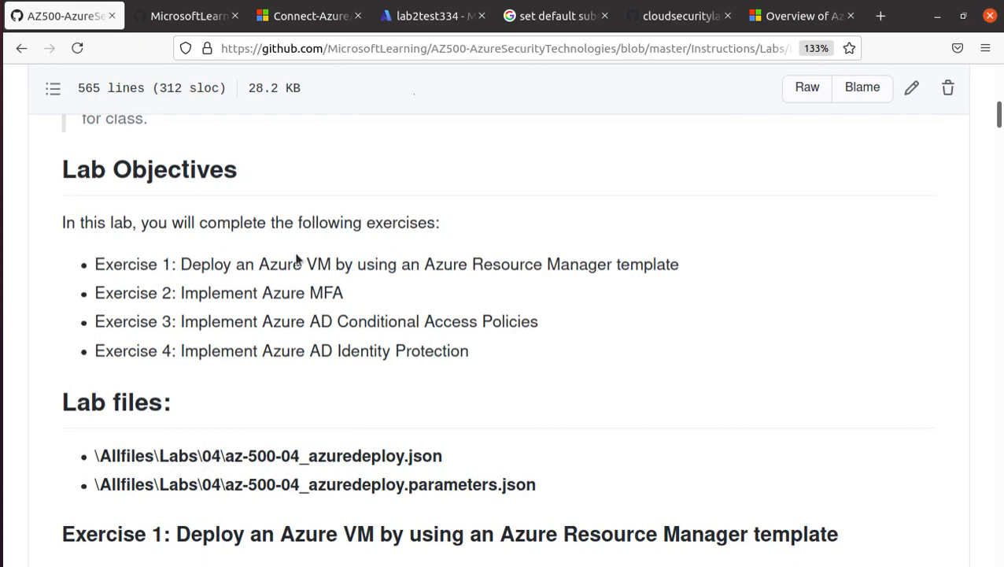
- Open the repository's Allfiles/Labs/04 folder containing the Lab 04 template files
left_click(206, 15)
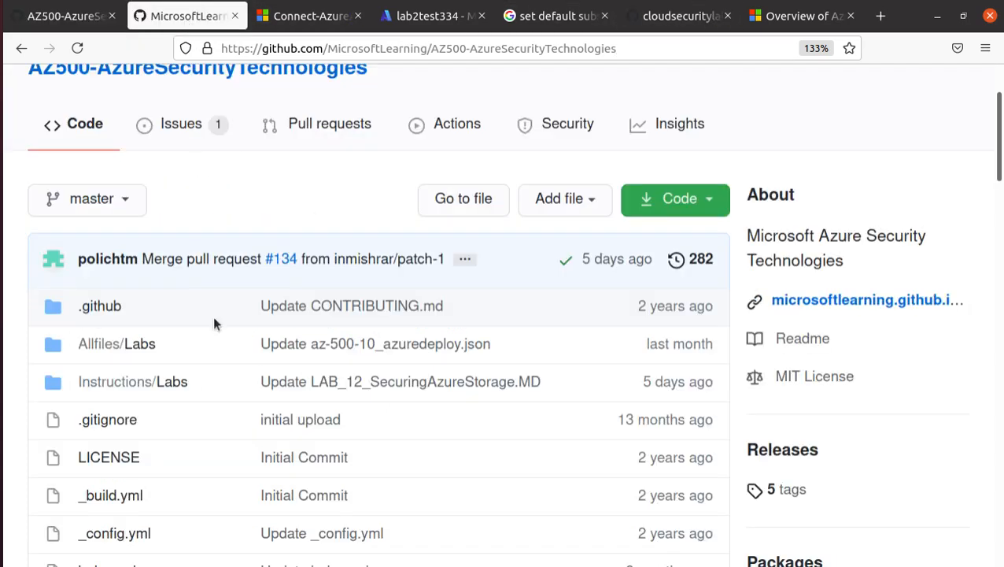
left_click(150, 344)
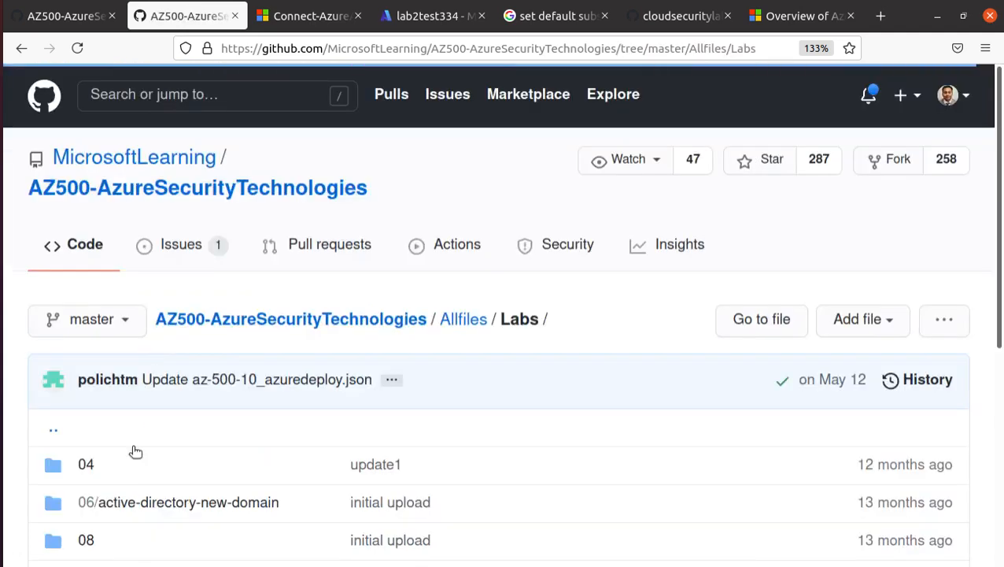
left_click(89, 464)
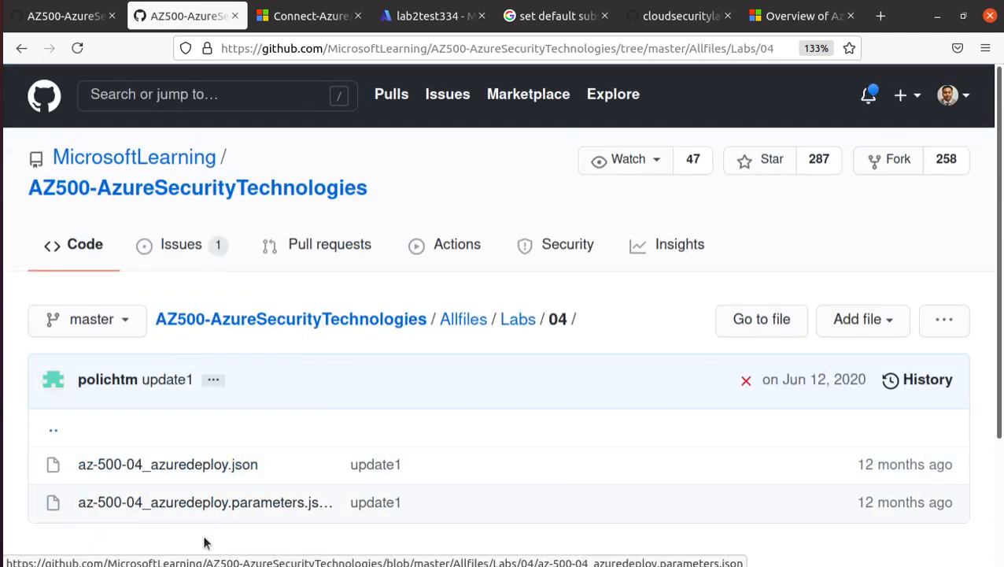
scroll(201, 542, "down", 1)
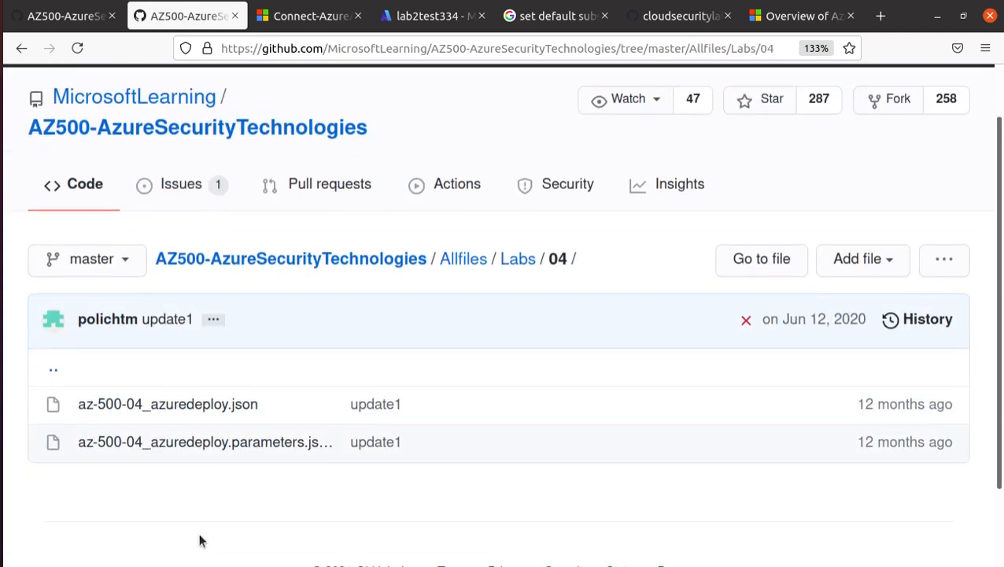
- Open az-500-04_azuredeploy.json in raw view and copy its entire content
left_click(240, 408)
scroll(292, 362, "down", 5)
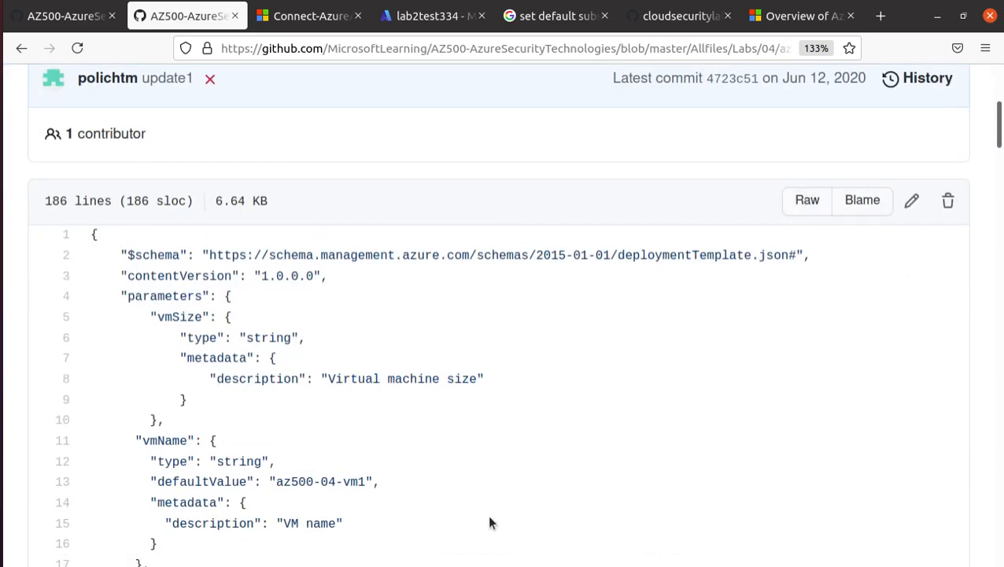
left_click(804, 203)
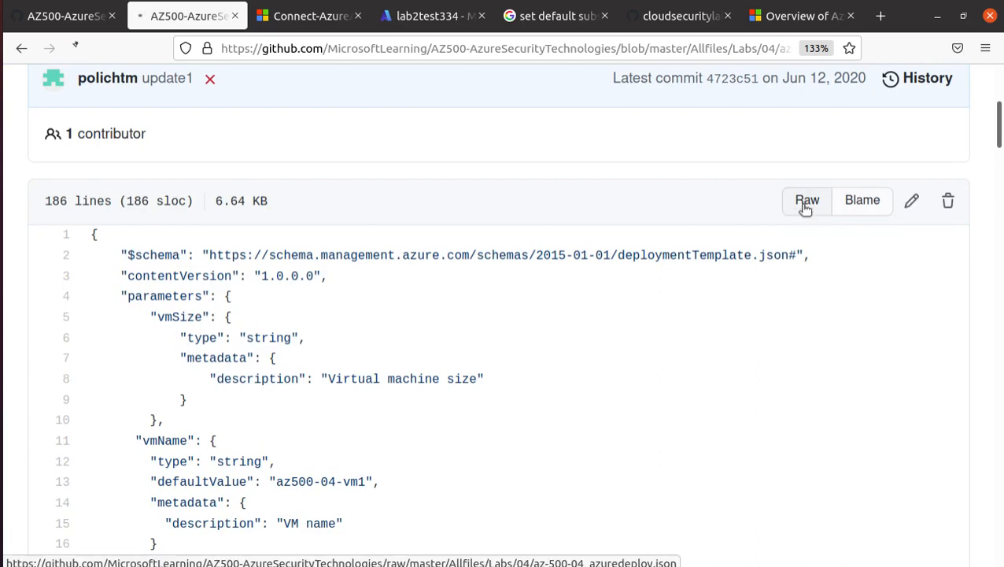
key("ctrl+a")
right_click(223, 287)
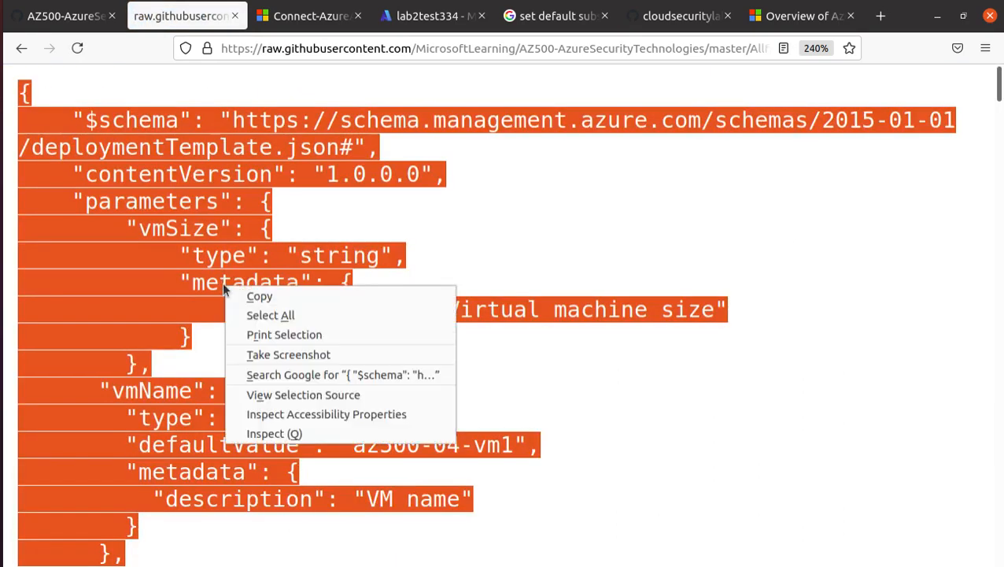
left_click(267, 296)
- Switch to the Azure portal, return to its home page and look through the Create a resource offers
left_click(429, 16)
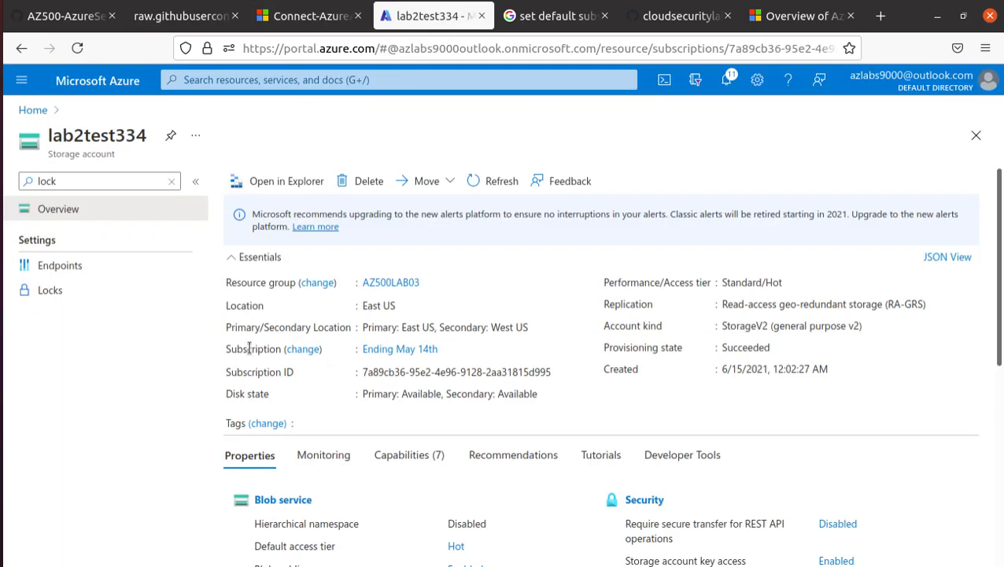
left_click(30, 111)
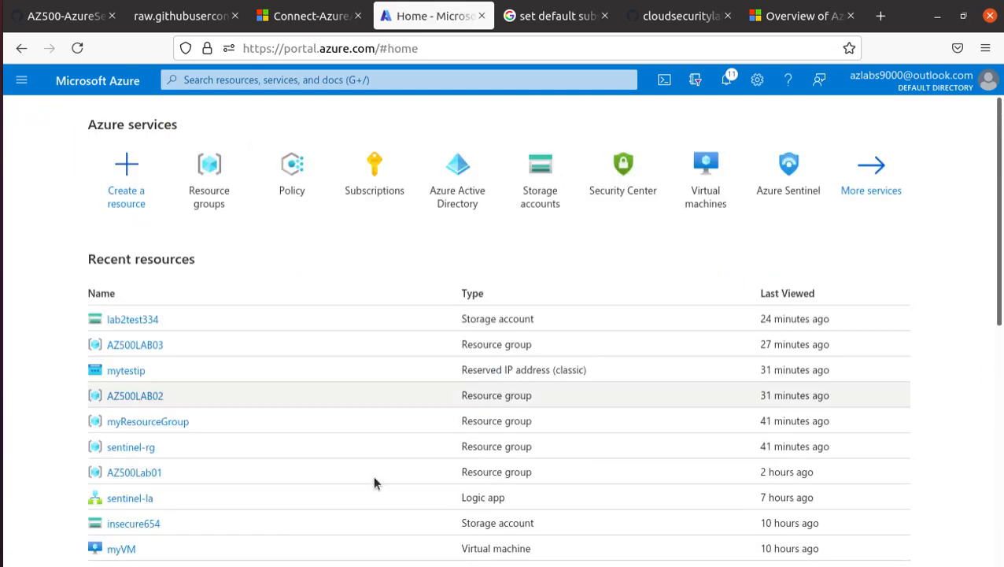
left_click(121, 197)
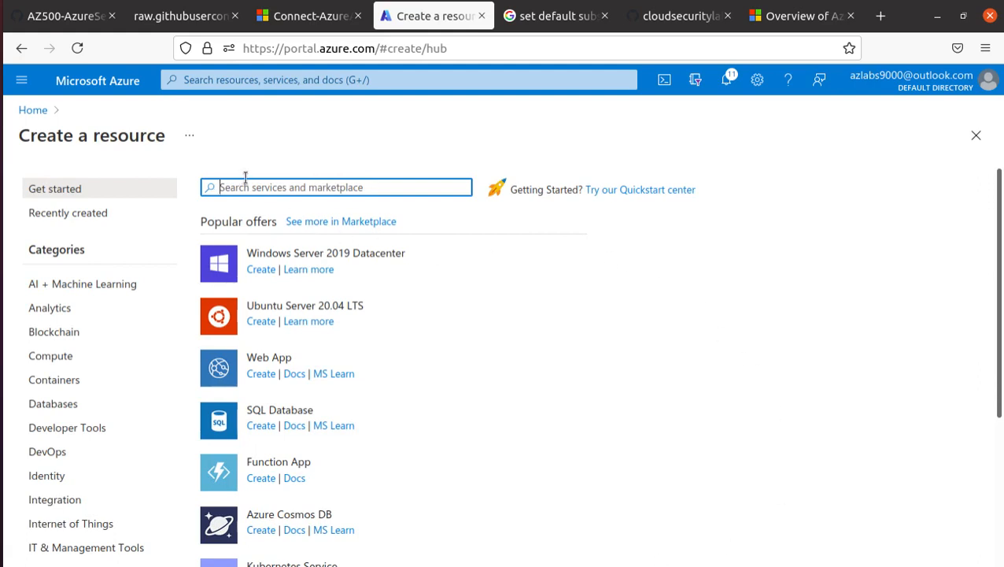
scroll(576, 384, "down", 3)
scroll(573, 390, "up", 3)
- Review Exercise 1 Task 1 in the Lab 04 instructions, highlighting the sign-in line and the Deploy a custom template wording
left_click(79, 23)
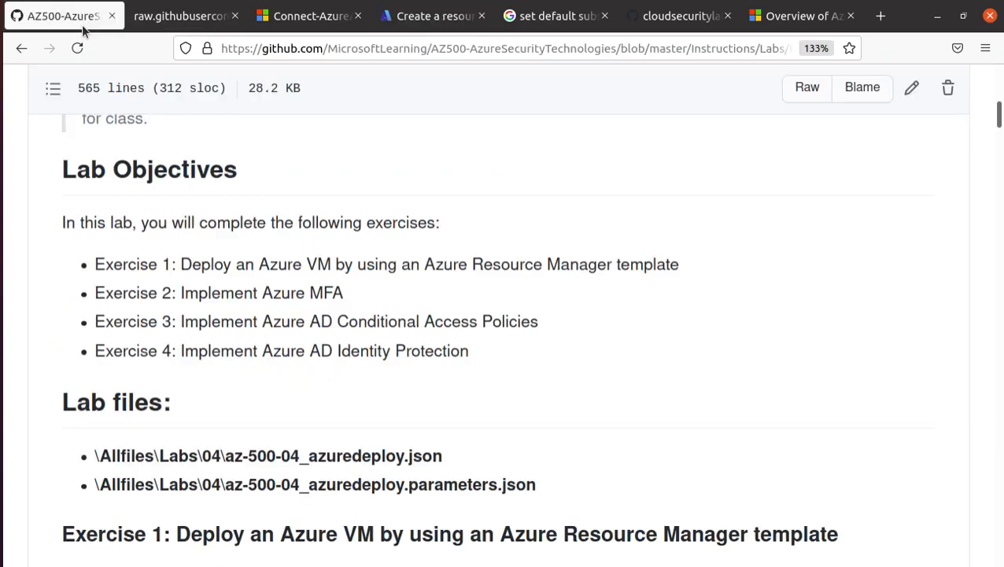
scroll(386, 352, "down", 8)
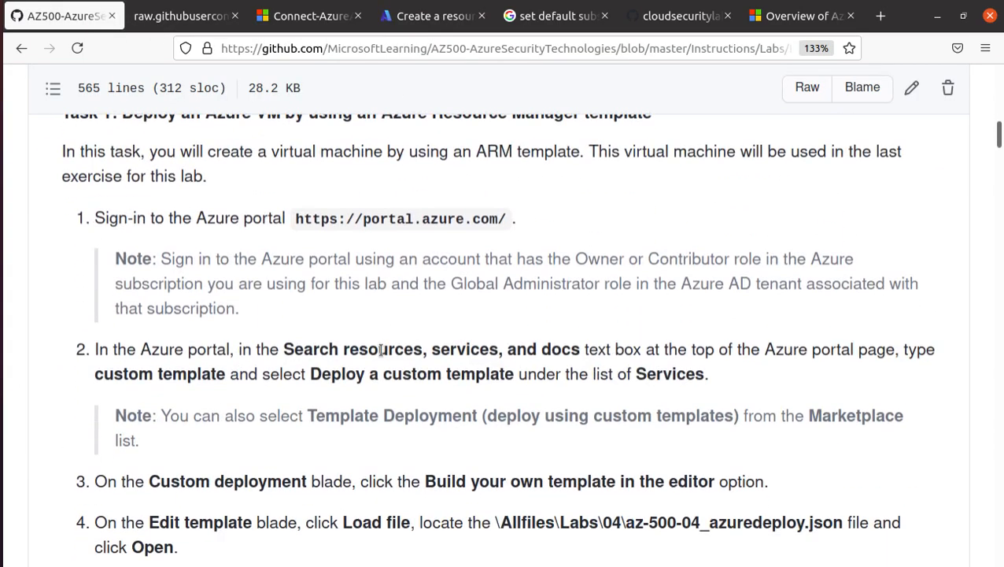
scroll(385, 351, "up", 4)
scroll(384, 352, "down", 4)
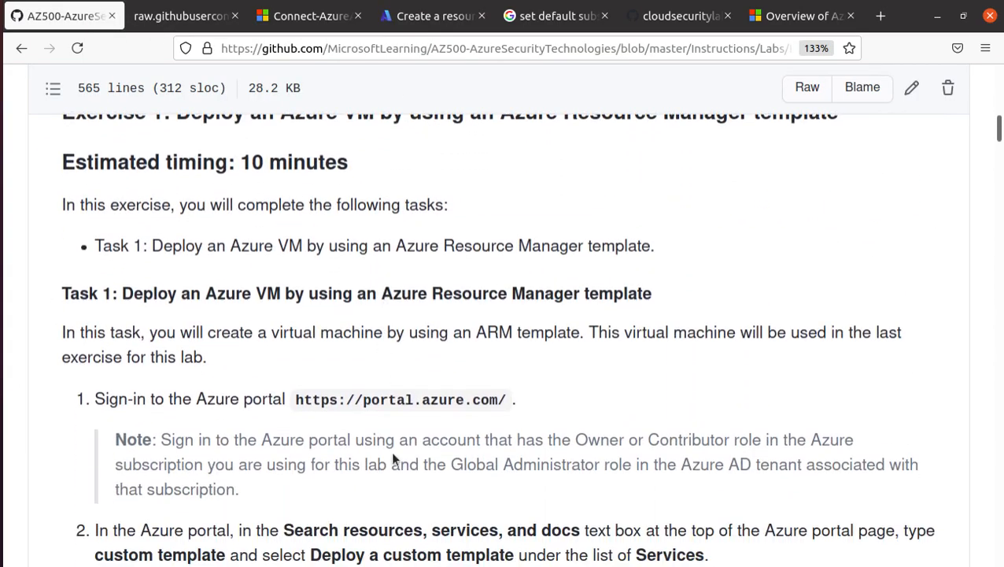
triple_click(451, 219)
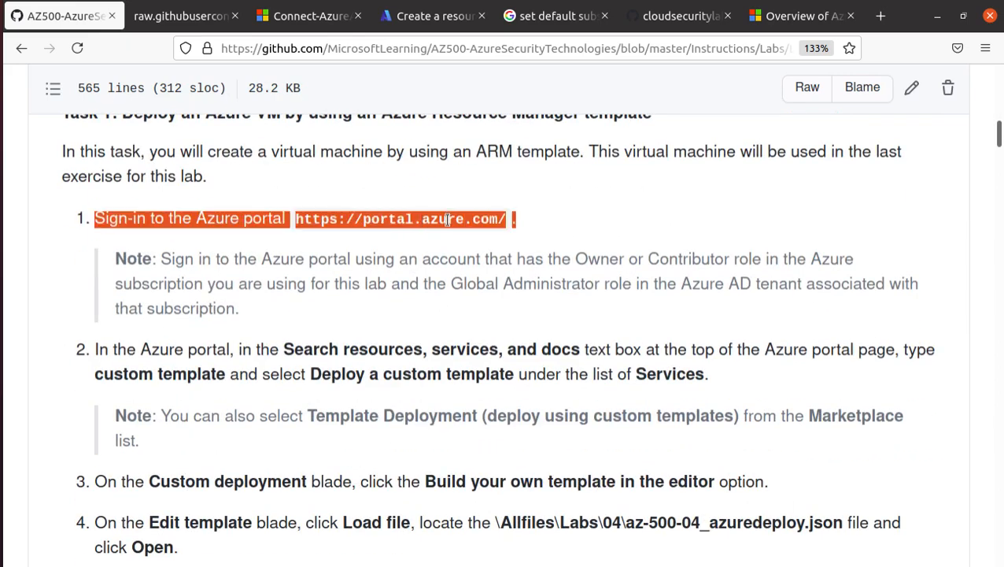
scroll(531, 261, "down", 3)
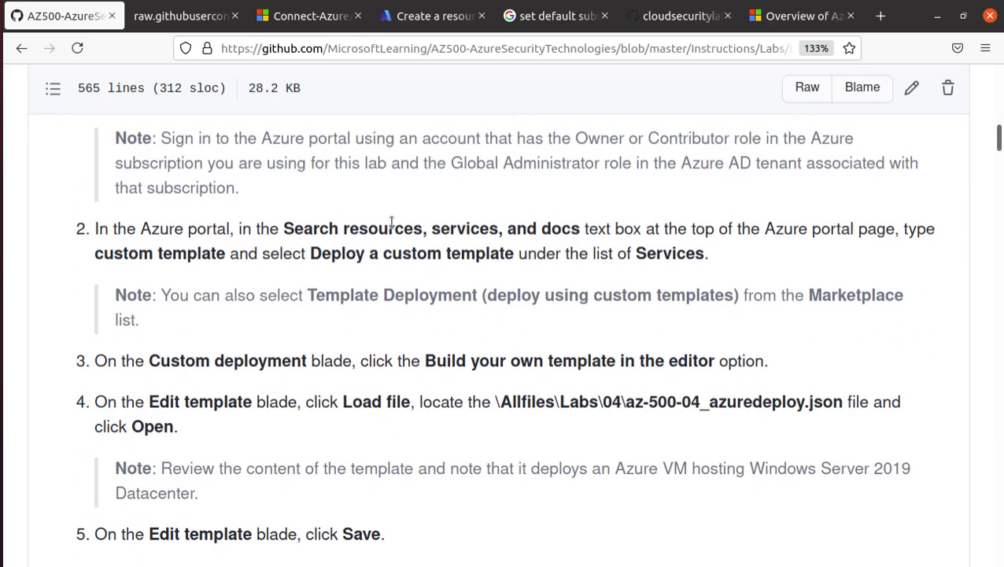
left_click_drag(283, 228, 390, 229)
left_click_drag(321, 253, 517, 253)
- Search the Azure portal for "deploy a custom" and open Template deployment (deploy using custom templates)
left_click(426, 17)
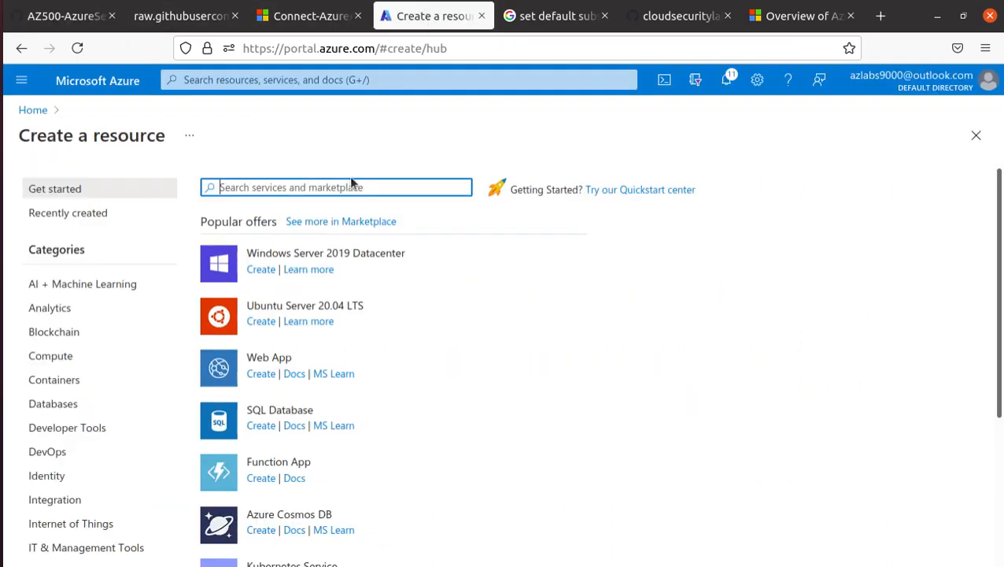
left_click(217, 79)
type("d")
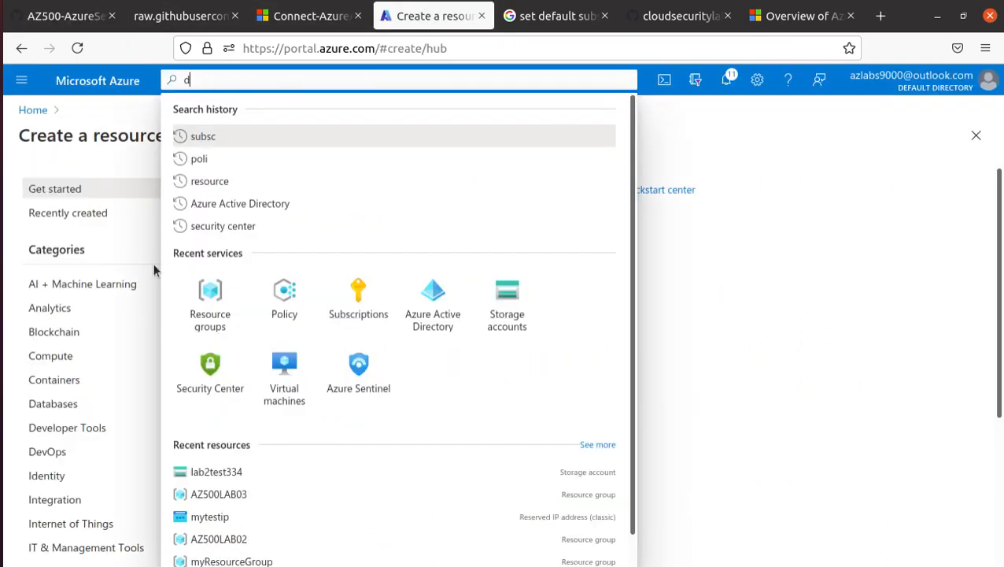
type("eploy")
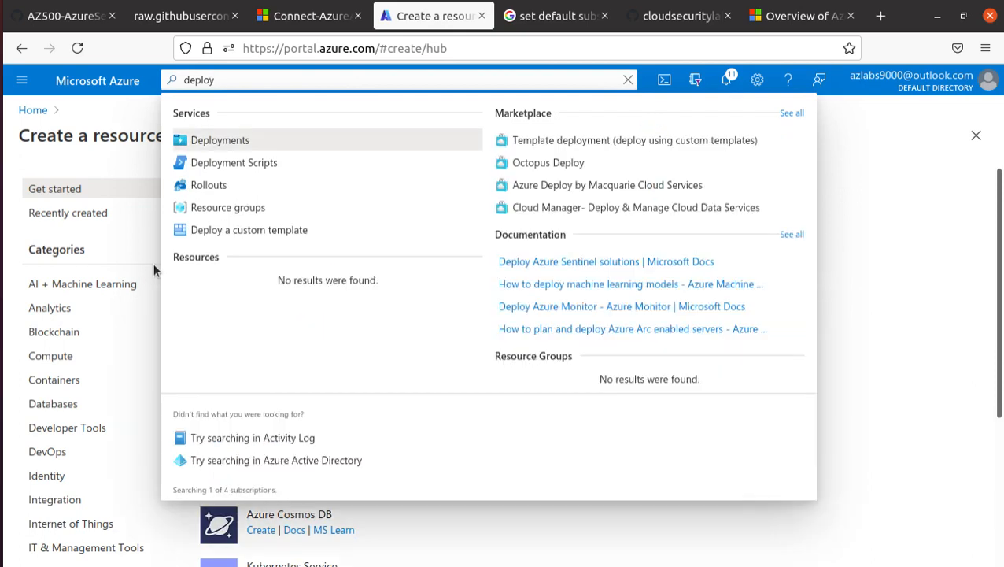
type(" a cus")
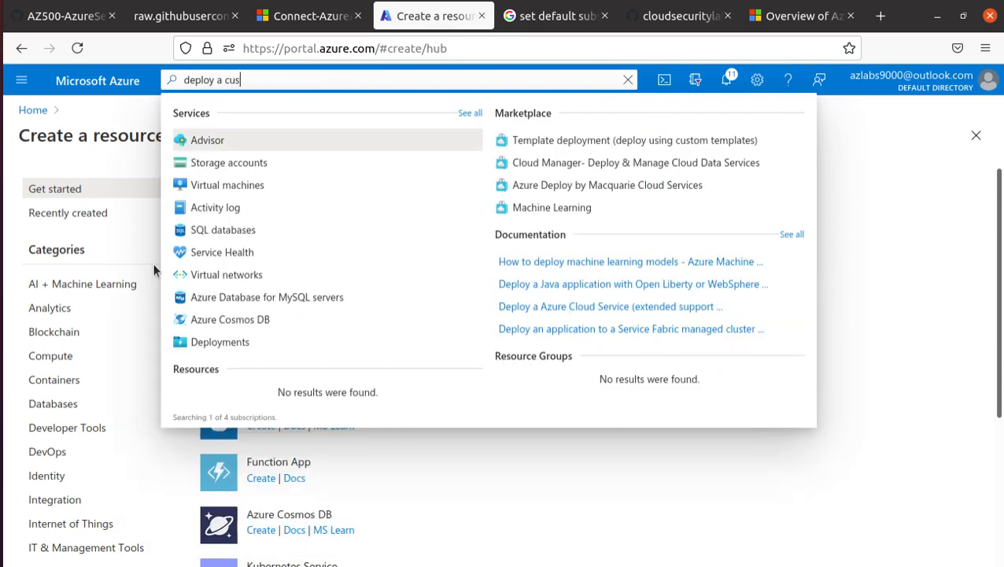
type("tom")
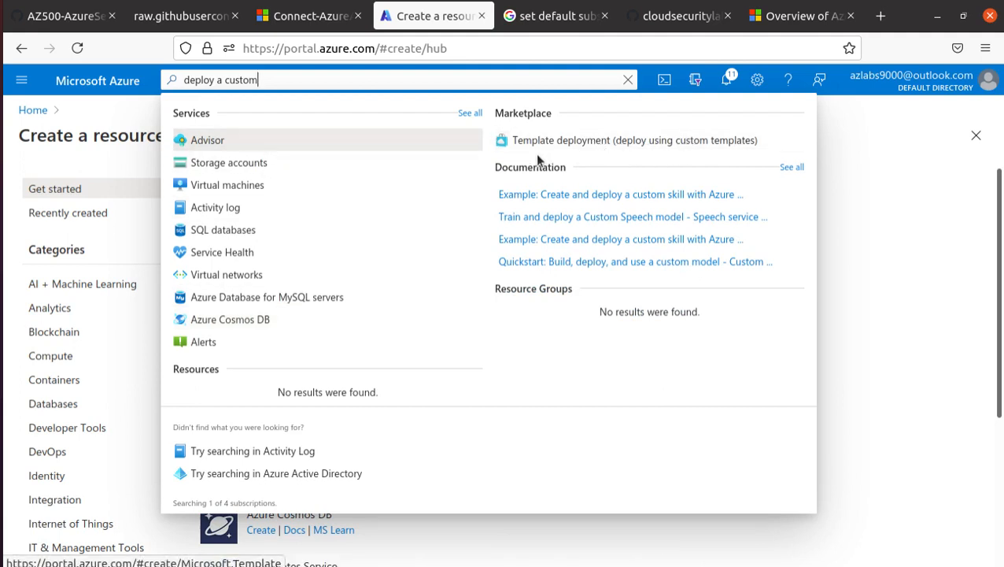
left_click(626, 140)
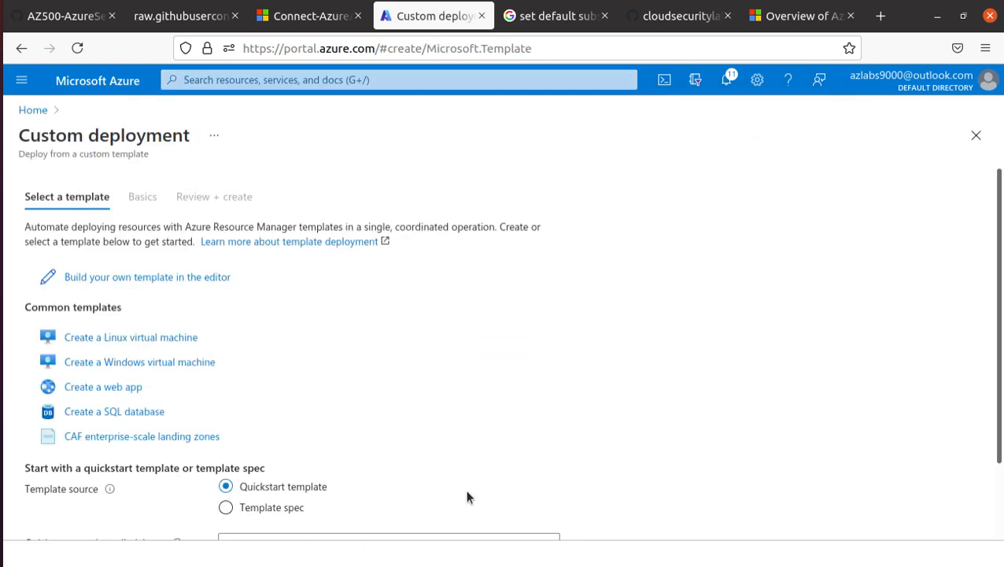
- Build a custom template in the editor, replacing the default content with the copied az-500-04_azuredeploy.json code, and show its parameters section
left_click(217, 278)
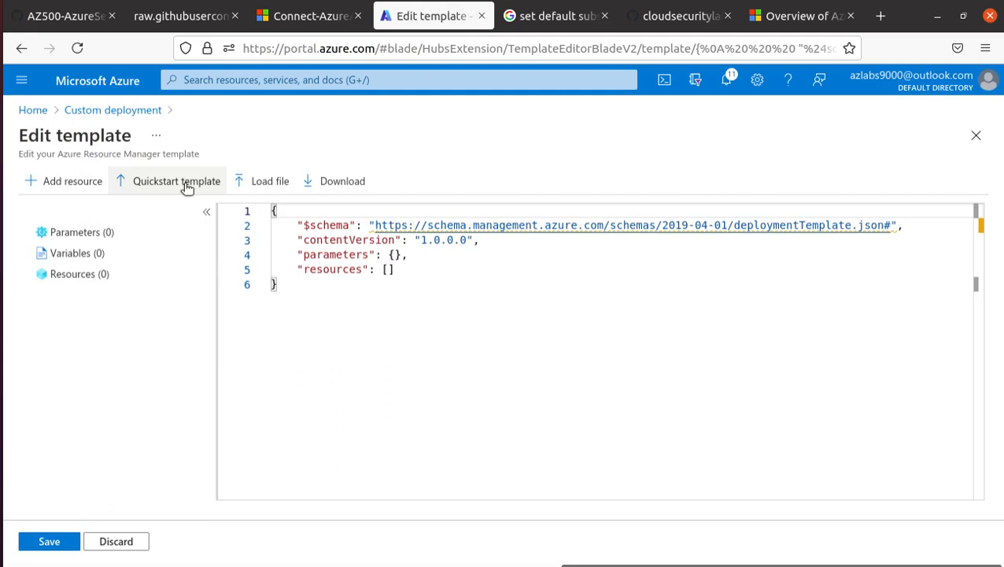
left_click(385, 319)
left_click_drag(310, 331, 250, 201)
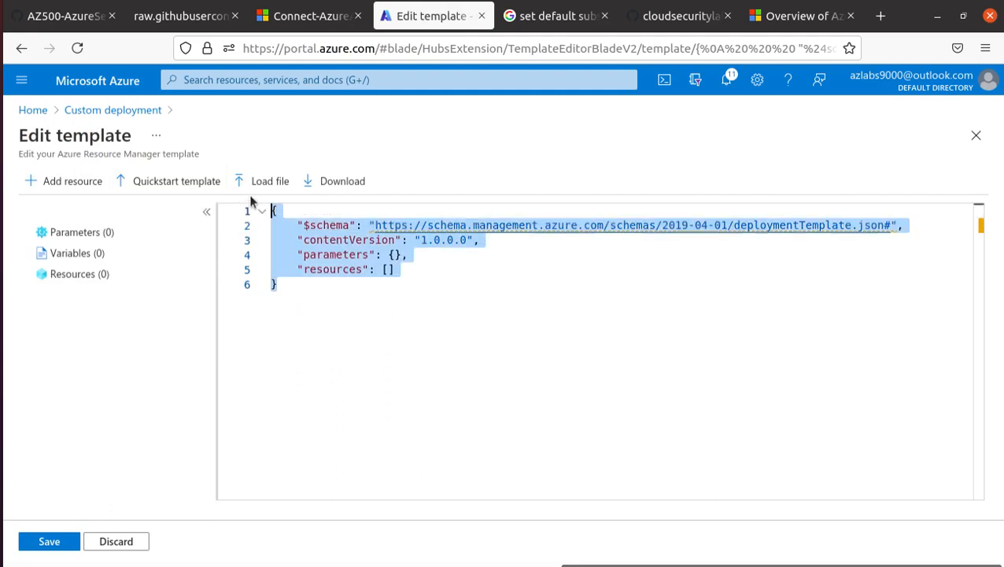
key("ctrl+v")
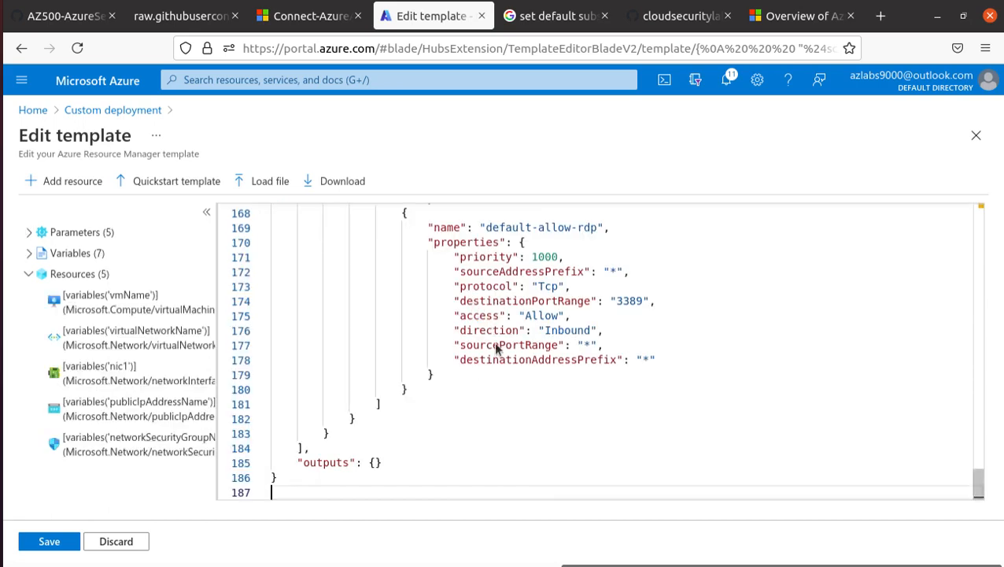
left_click(88, 231)
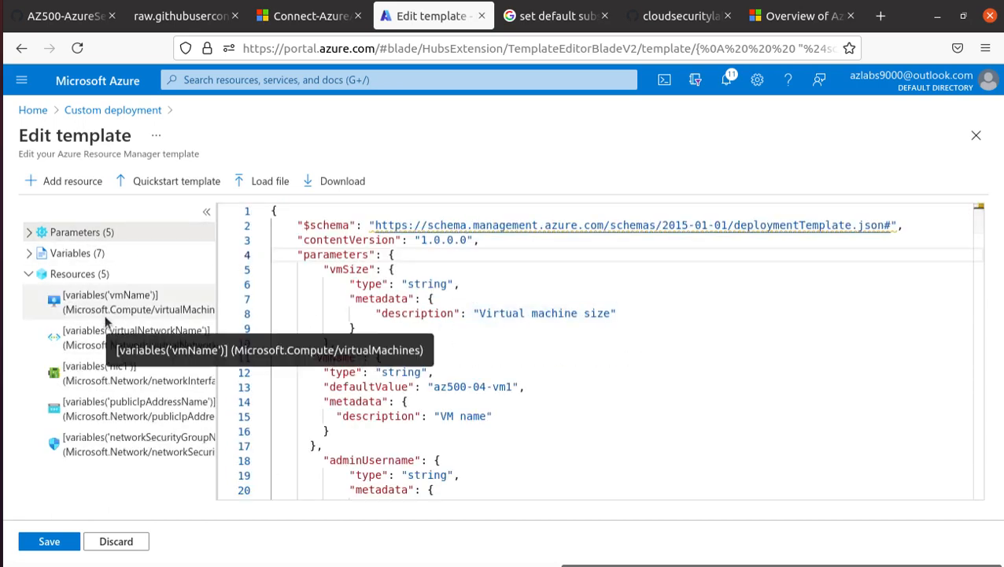
- Look through the pasted template's code, its variables and parameters sections, and the quickstart template loader without loading anything
scroll(437, 376, "down", 20)
scroll(433, 397, "down", 10)
scroll(433, 398, "up", 20)
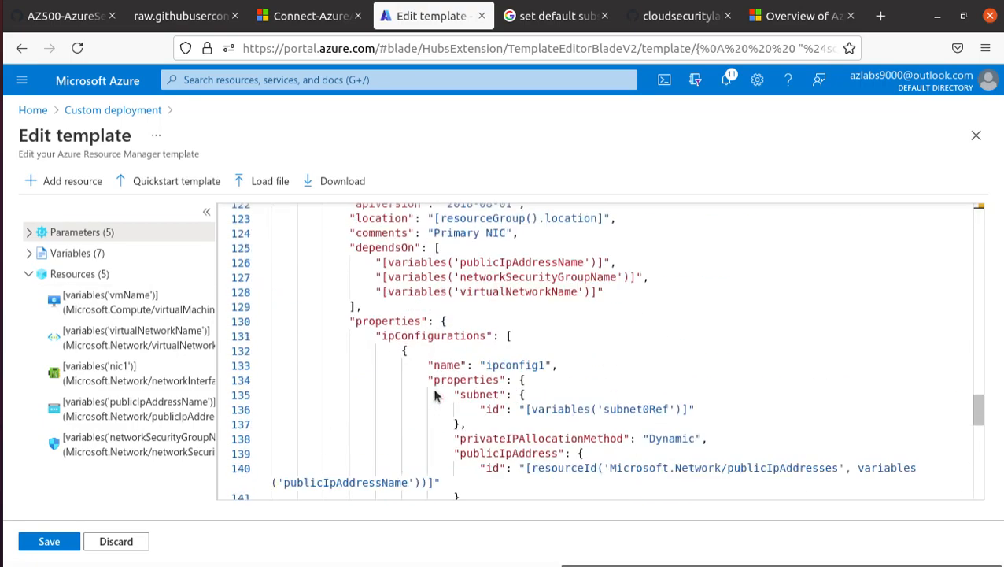
left_click(78, 253)
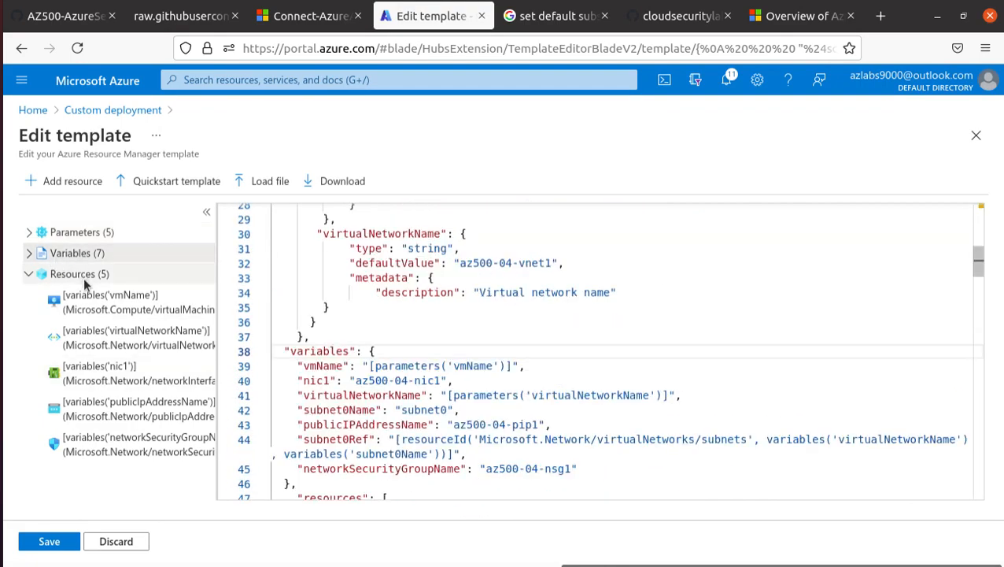
left_click(87, 232)
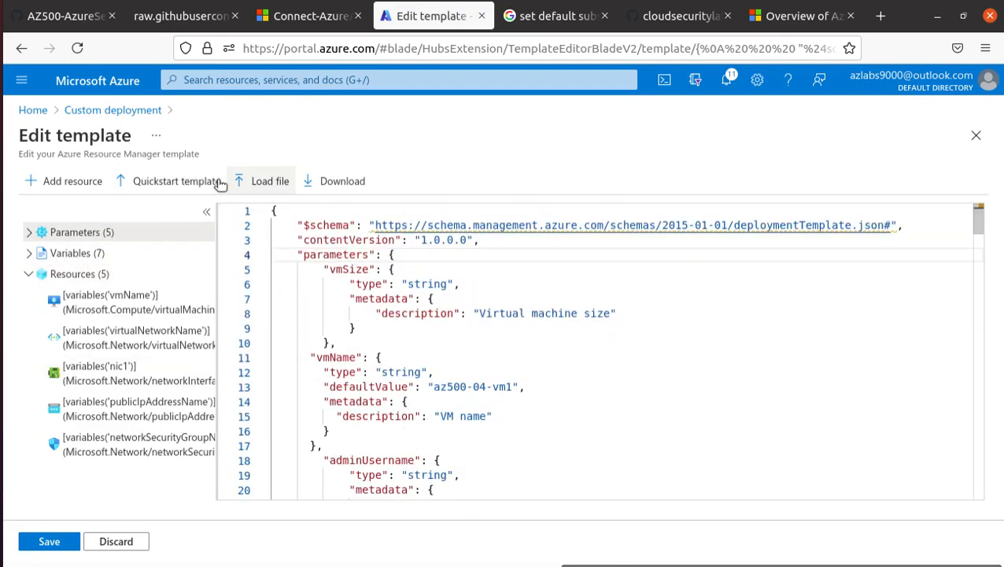
left_click(181, 187)
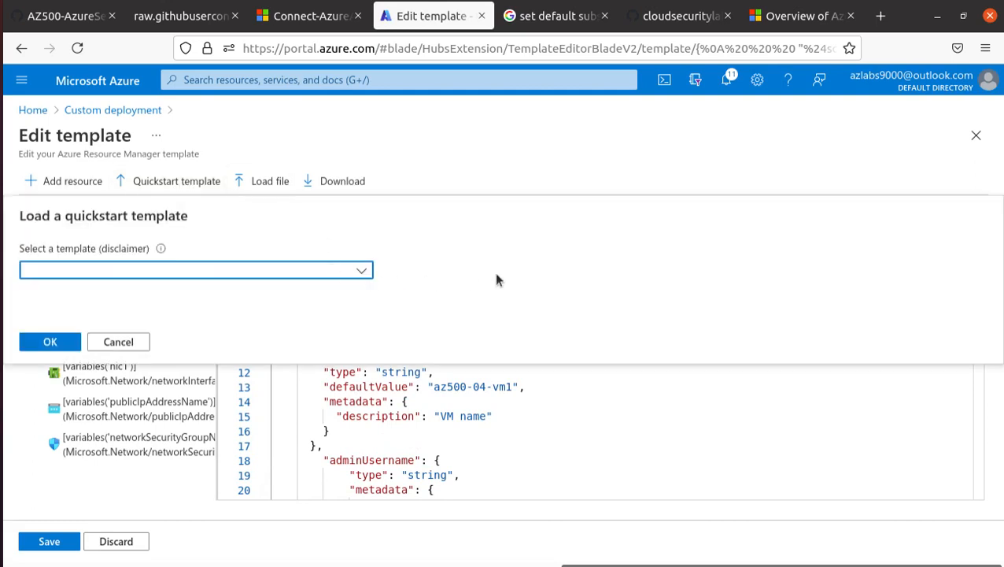
left_click(126, 340)
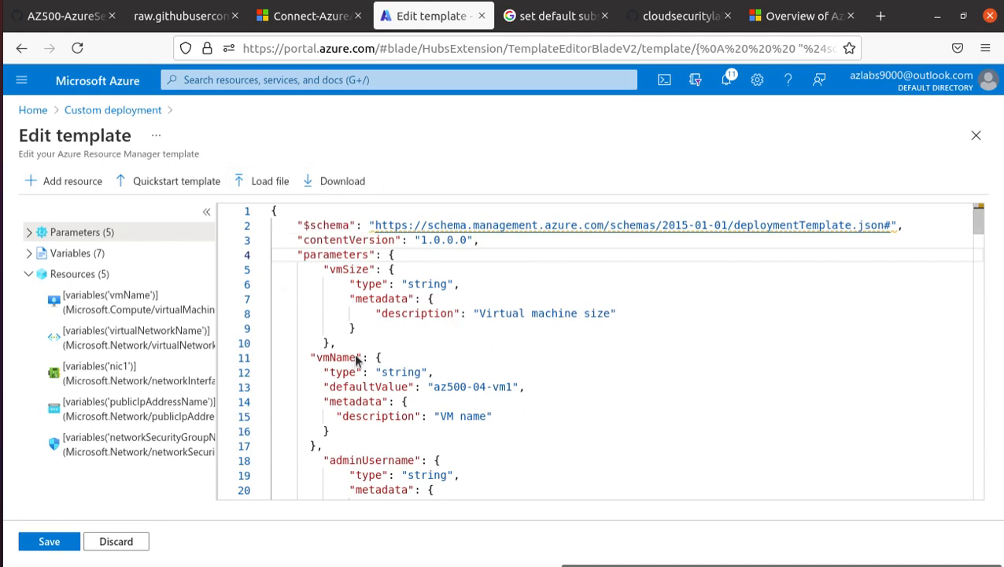
- Go back to the Labs/04 folder in the GitHub repository and open az-500-04_azuredeploy.parameters.json at its code
left_click(138, 21)
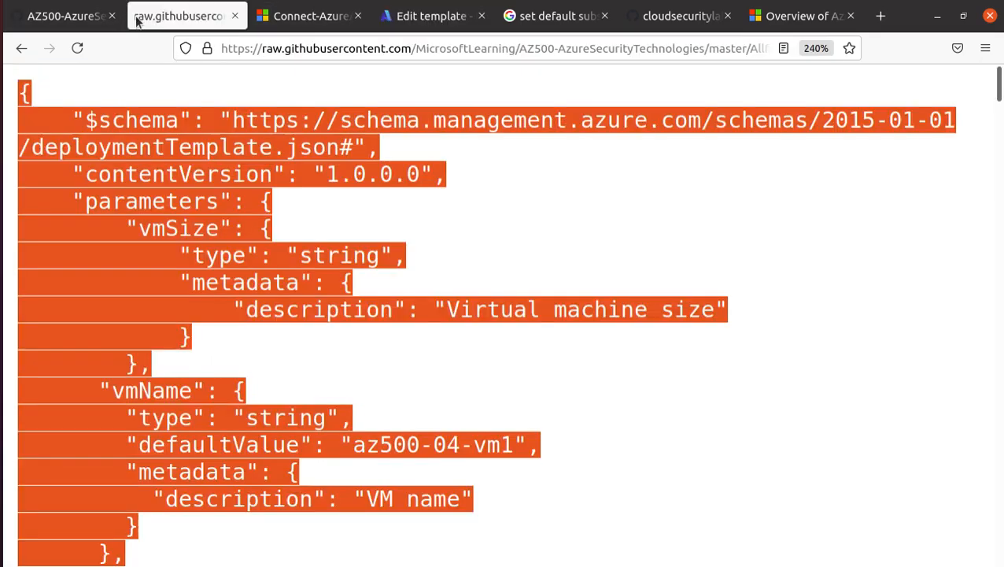
left_click(21, 48)
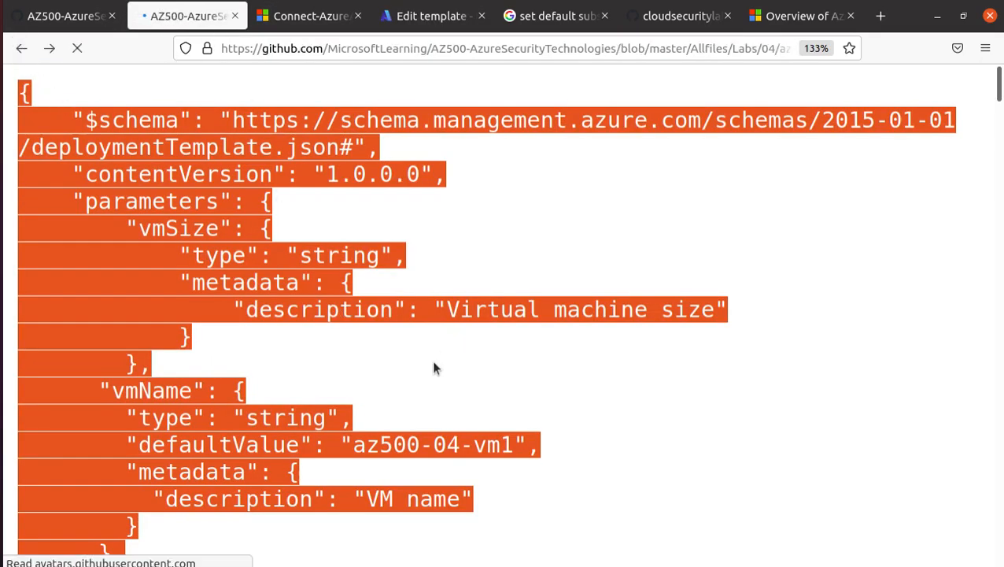
left_click(21, 48)
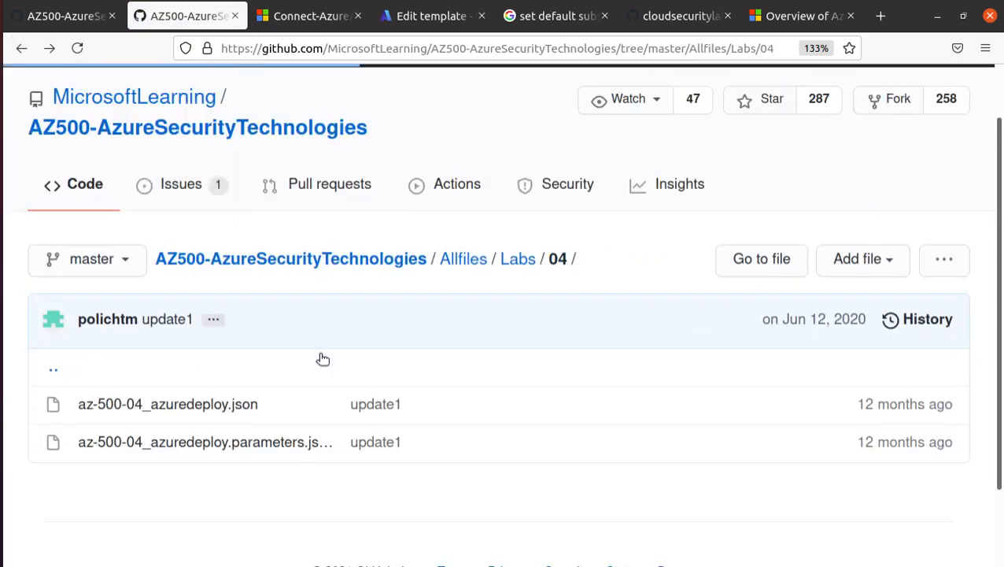
scroll(318, 363, "down", 2)
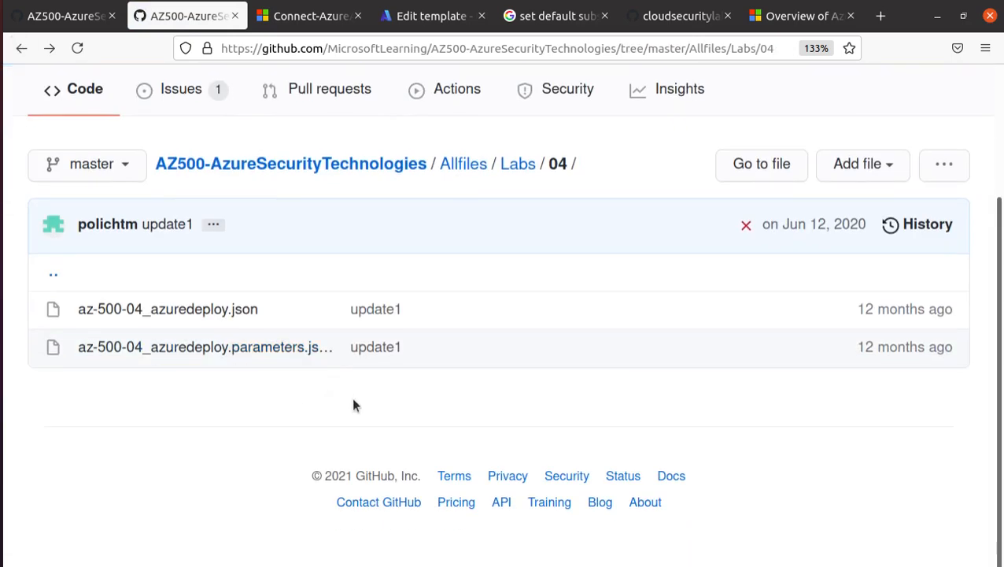
left_click(267, 347)
scroll(265, 373, "down", 5)
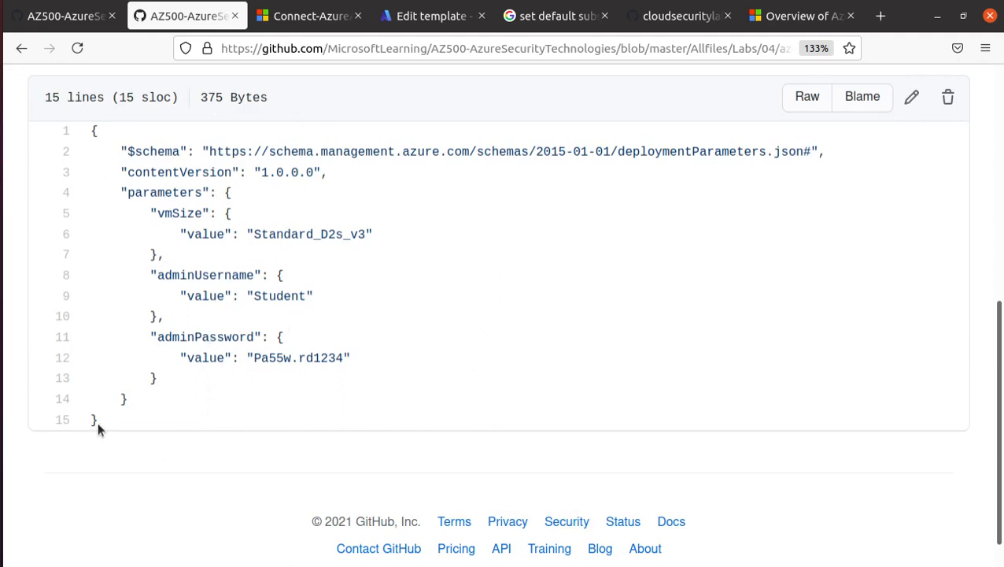
- Copy all 15 lines of the az-500-04_azuredeploy.parameters.json code
left_click_drag(98, 422, 17, 108)
left_click(361, 416)
left_click_drag(107, 425, 74, 130)
right_click(132, 162)
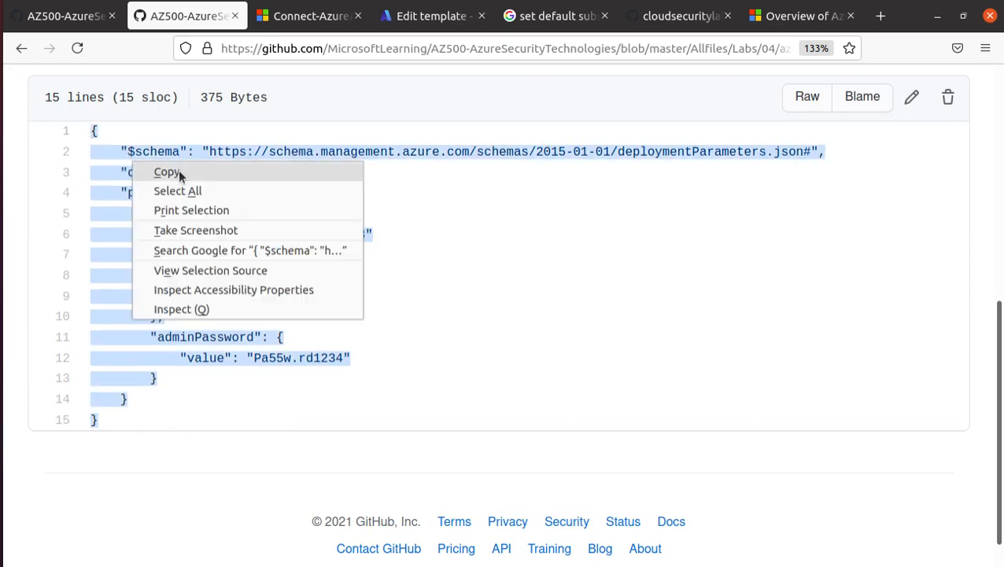
left_click(167, 173)
- Return to the template editor in the Azure portal, check the template code through to its end, and save the template
key("ctrl+Page_Up")
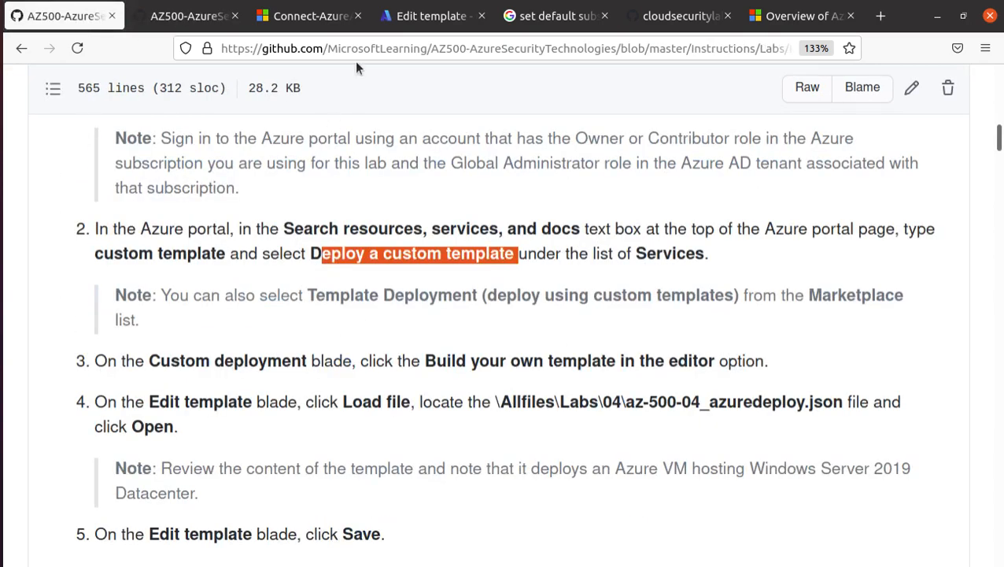
left_click(432, 15)
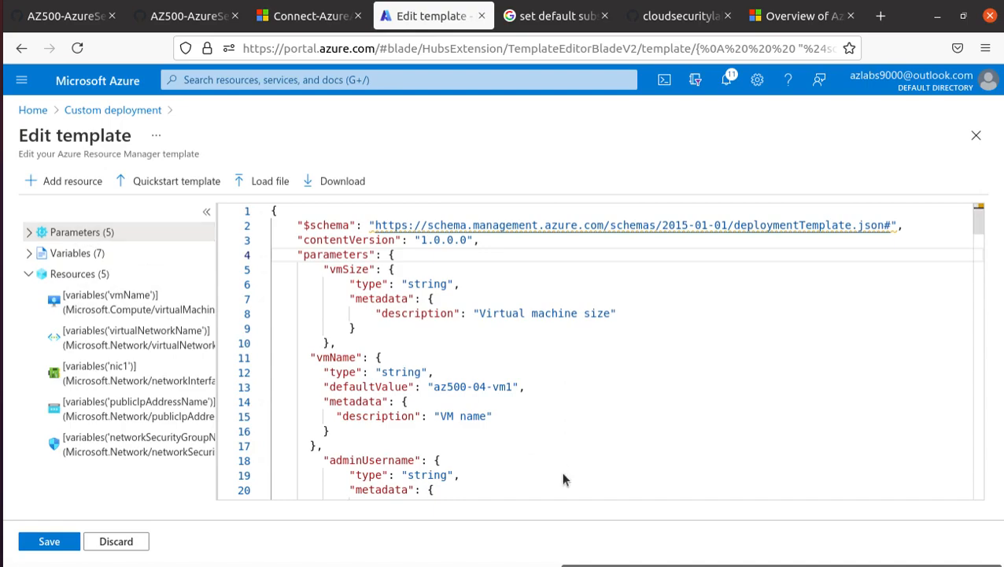
scroll(643, 442, "down", 15)
scroll(702, 466, "down", 20)
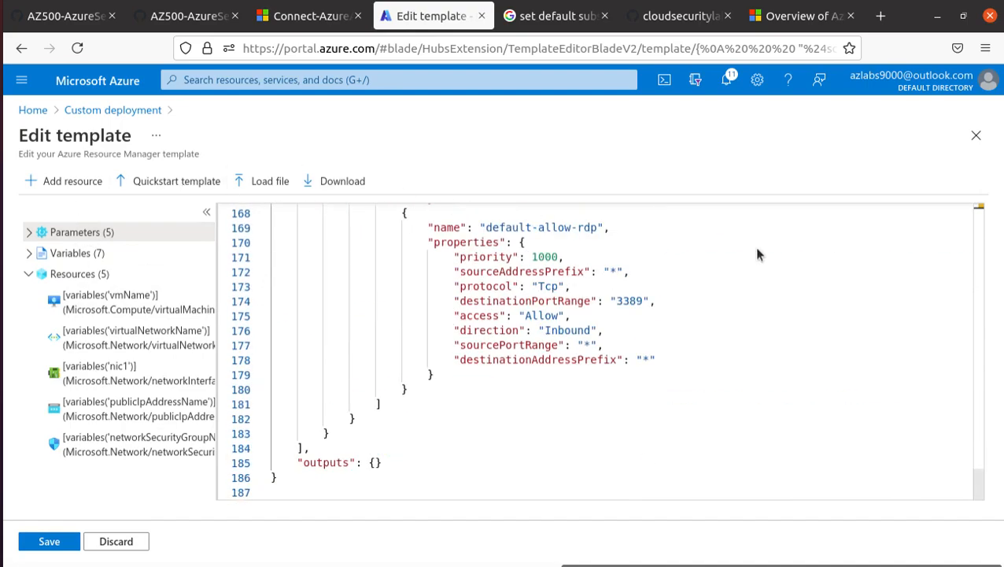
scroll(760, 284, "up", 20)
scroll(244, 230, "up", 3)
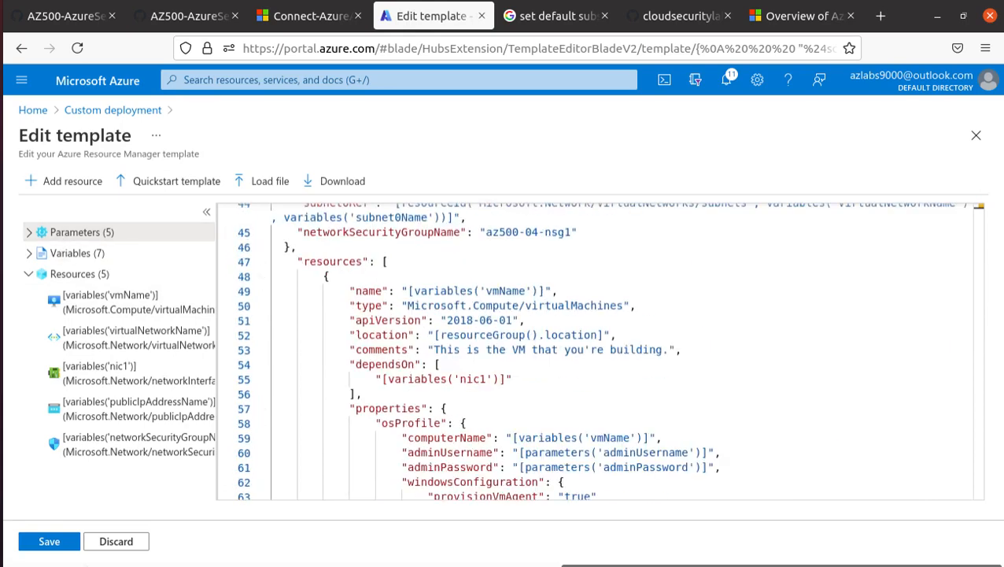
left_click(53, 543)
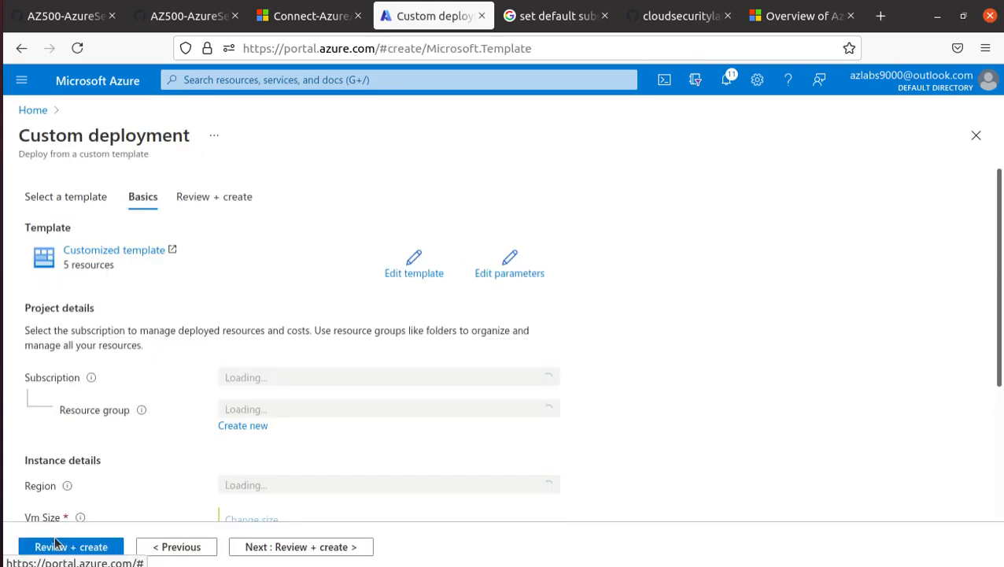
- Replace the deployment parameters with the copied code, including the adminPassword value, and save them without storing the login in the browser
left_click(504, 276)
key("ctrl+a")
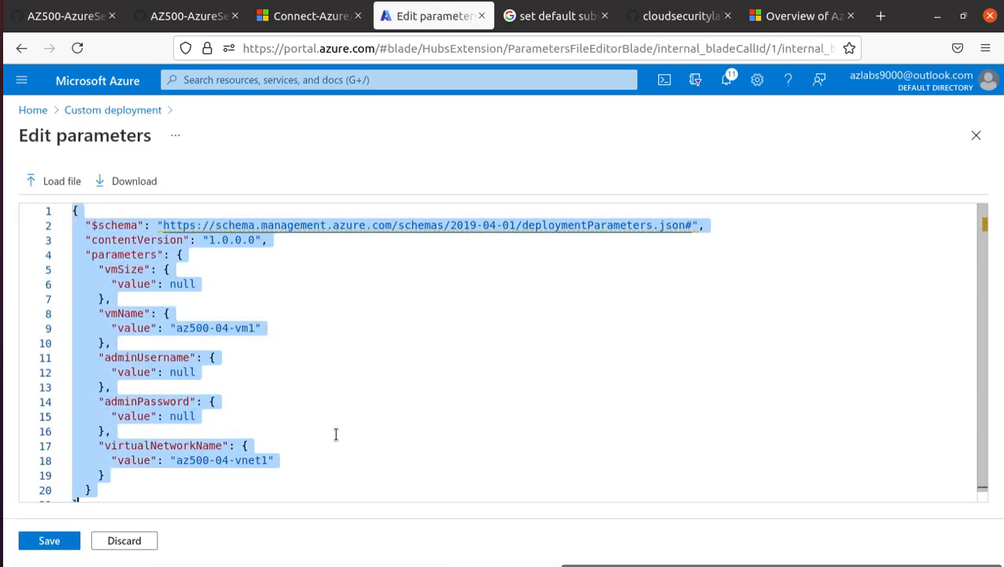
key("Delete")
key("ctrl+v")
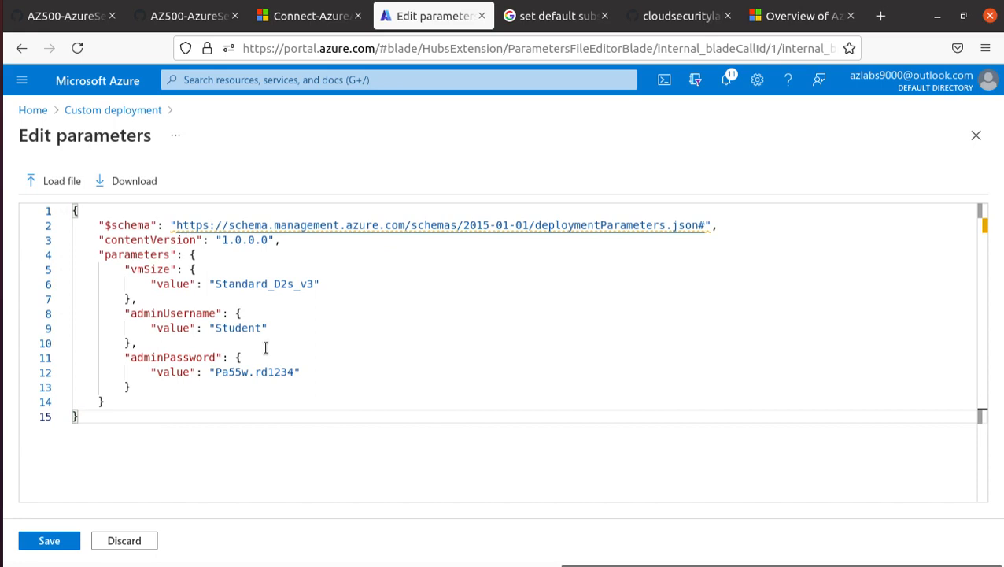
left_click(45, 541)
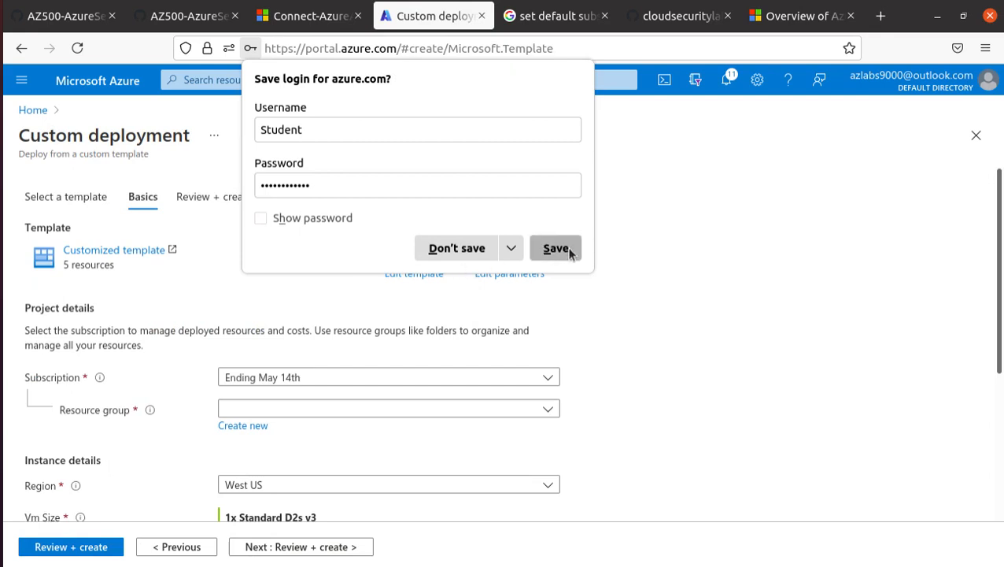
left_click(439, 246)
- Review the filled deployment settings against the Labs/04 files on GitHub, highlighting the az-500-04_azuredeploy.json name and the vmSize entry of the parameters file
scroll(380, 525, "down", 3)
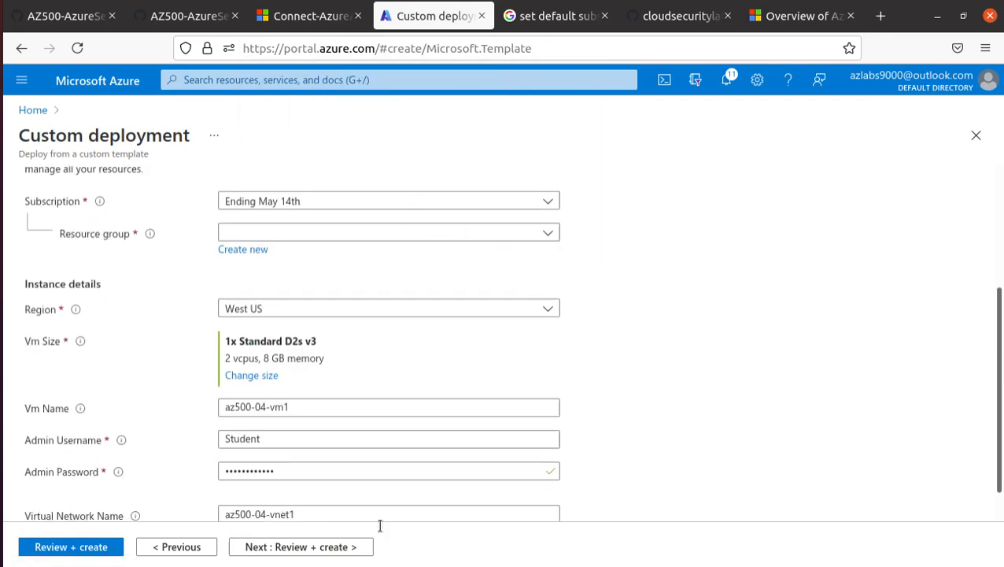
scroll(292, 370, "up", 3)
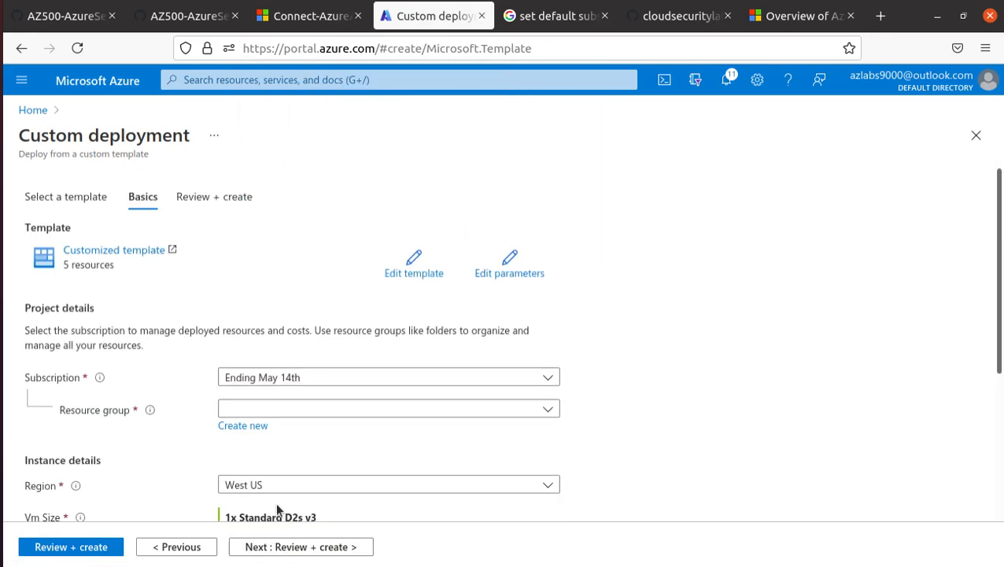
left_click(179, 20)
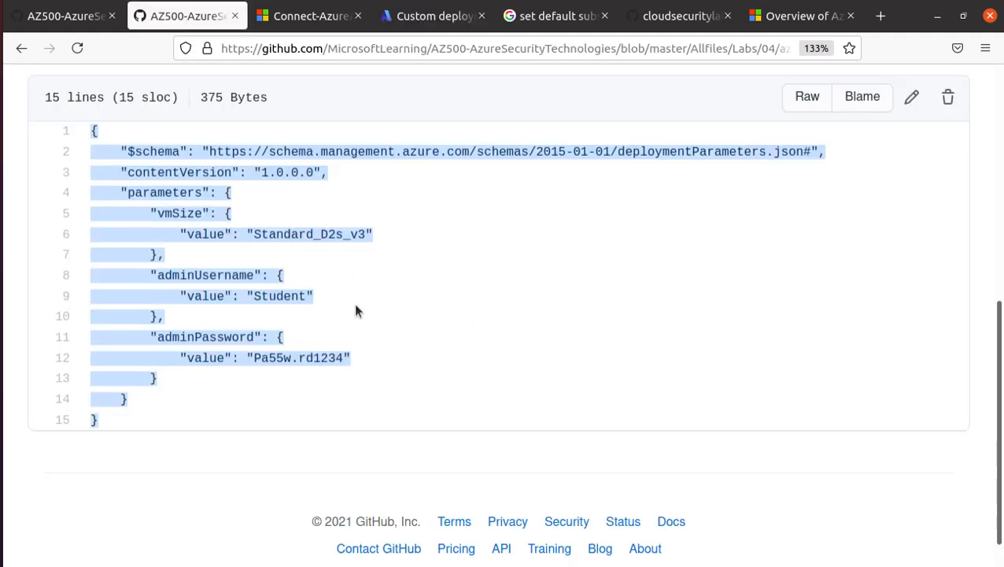
scroll(354, 309, "up", 3)
left_click(21, 48)
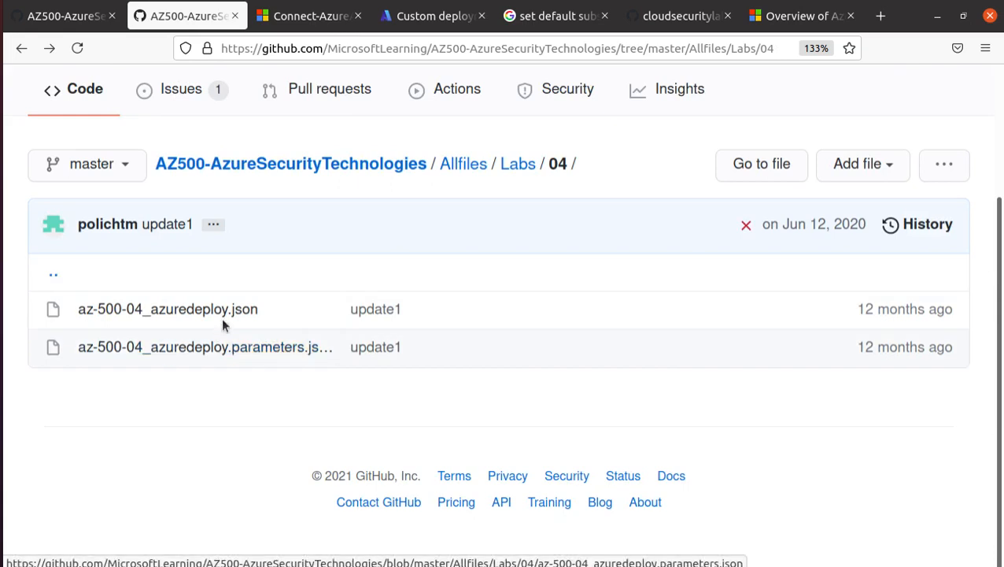
left_click_drag(270, 313, 57, 313)
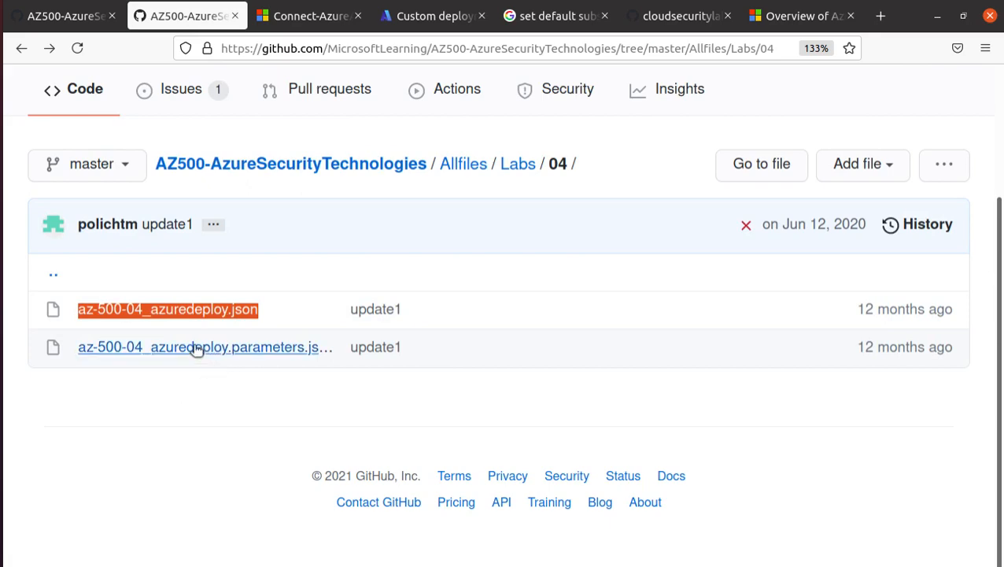
left_click(288, 351)
scroll(288, 354, "down", 4)
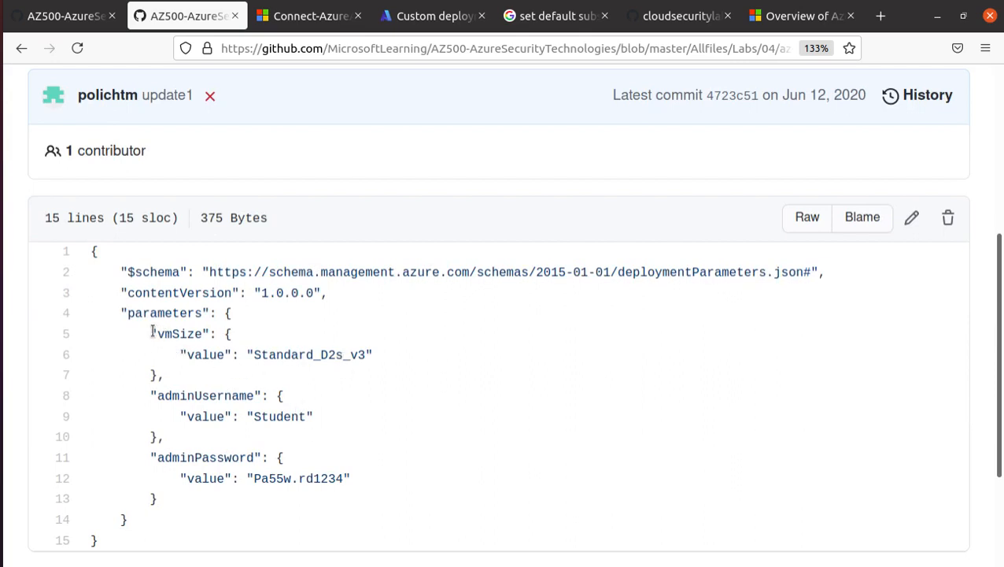
left_click_drag(153, 332, 221, 336)
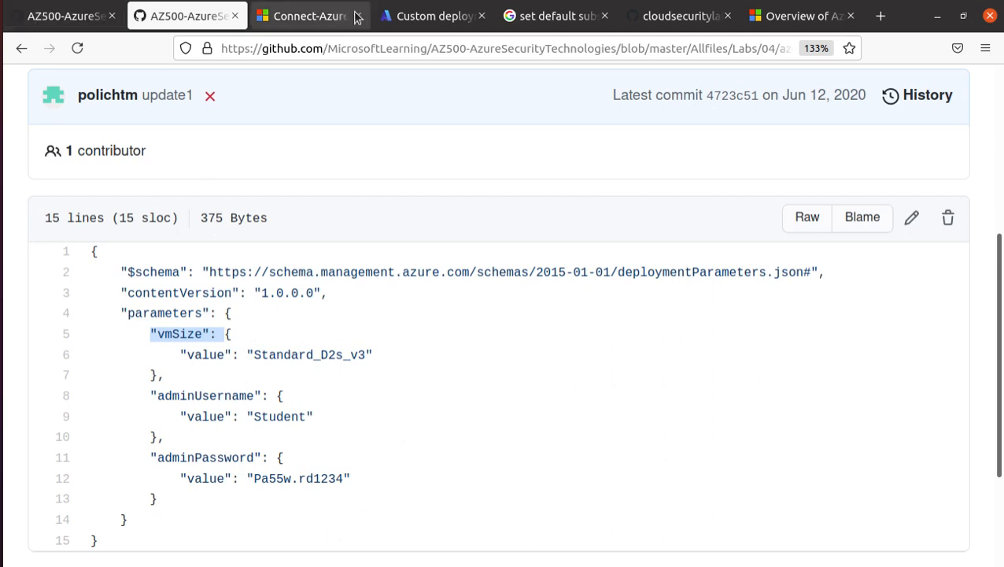
- Try to validate the custom deployment with Review + create, and return to its Basics settings
left_click(419, 16)
scroll(302, 331, "down", 5)
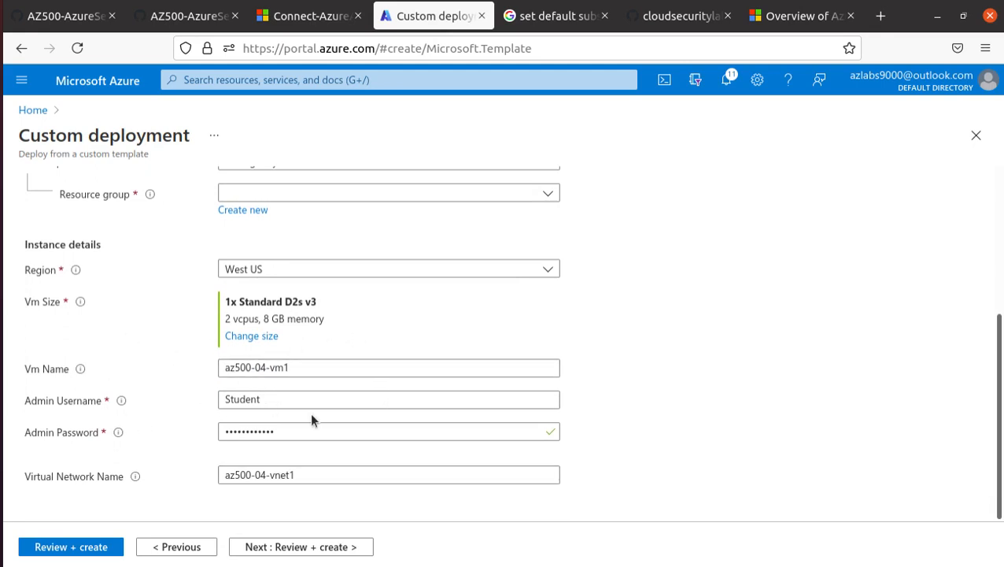
left_click(95, 544)
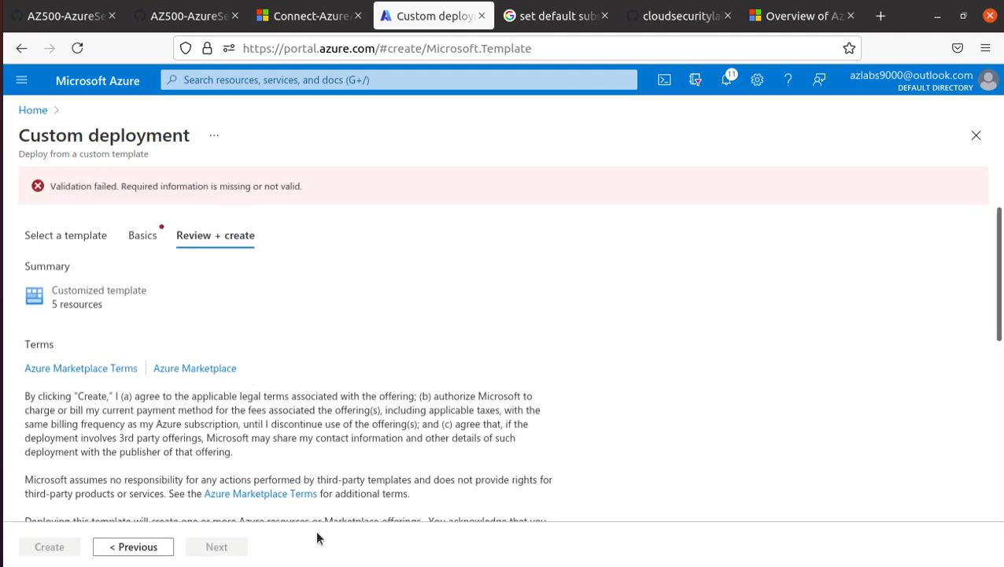
left_click(146, 236)
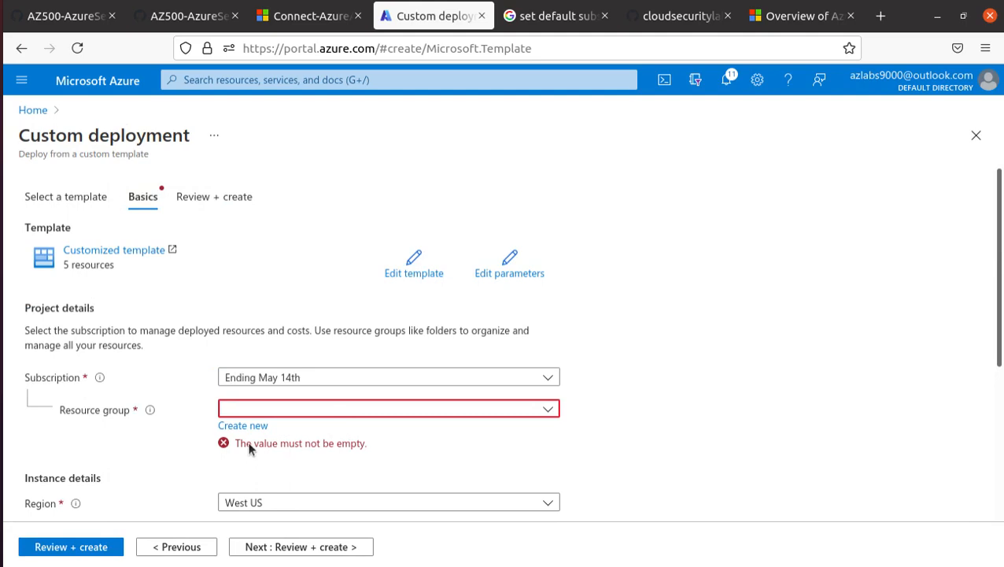
- Copy the resource group name AZ500LAB04 from the step 9 settings table in the Lab 04 instructions
left_click(198, 17)
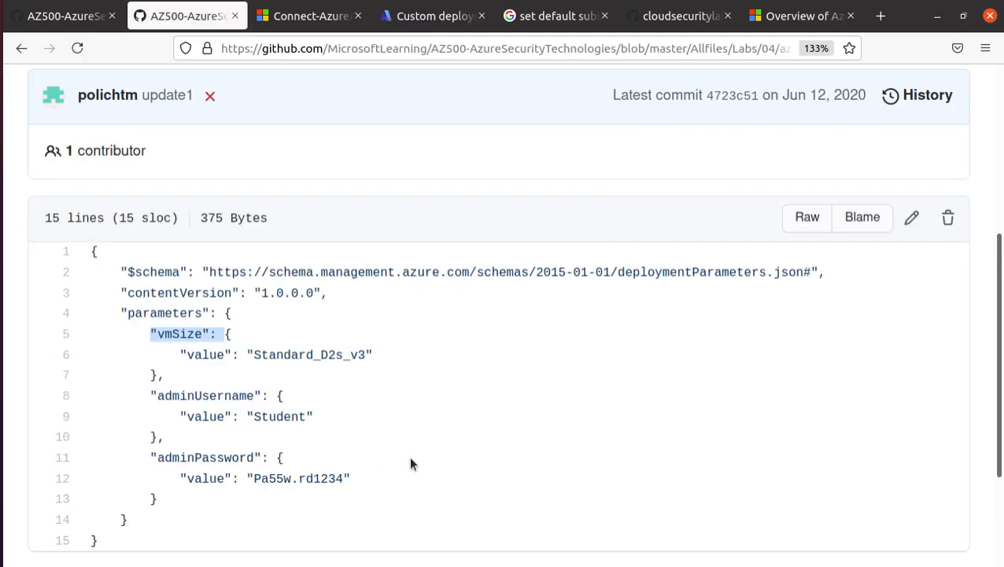
left_click(47, 24)
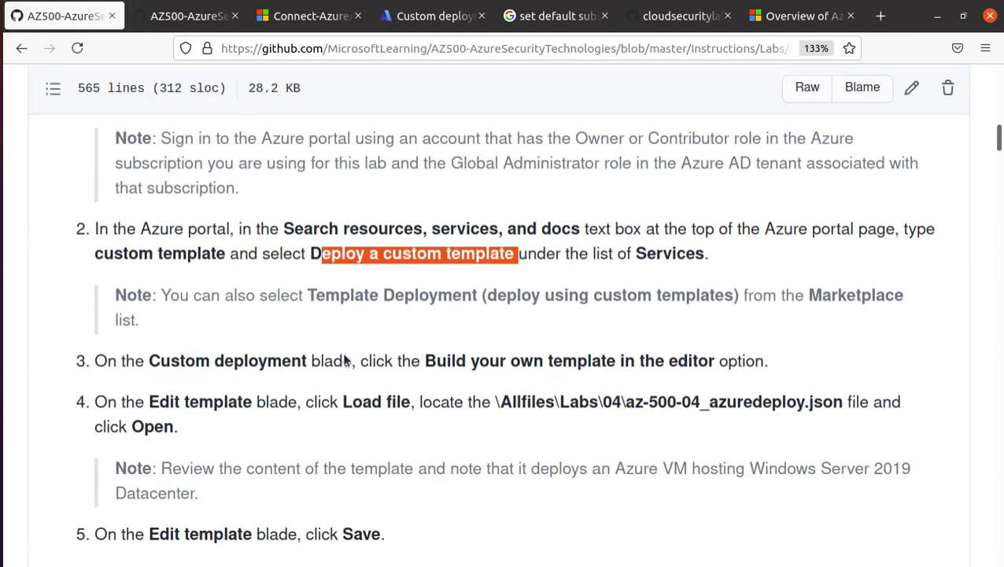
scroll(344, 360, "down", 5)
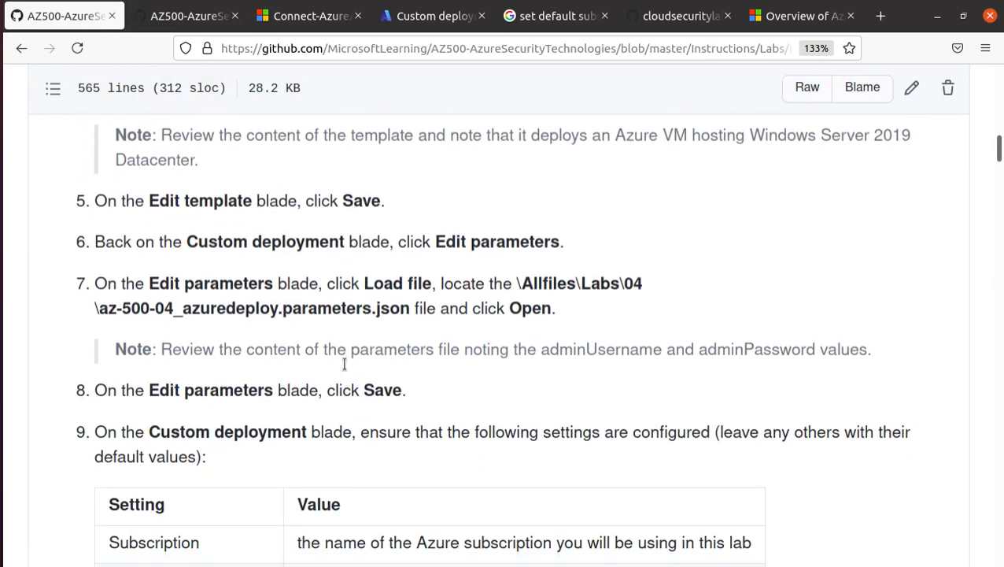
scroll(344, 363, "down", 3)
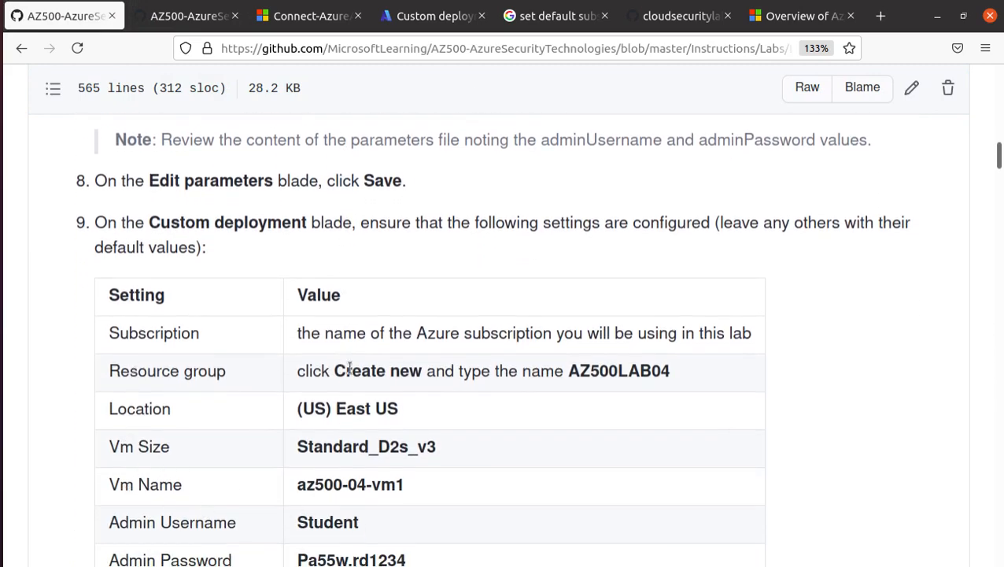
left_click_drag(568, 370, 671, 365)
right_click(670, 366)
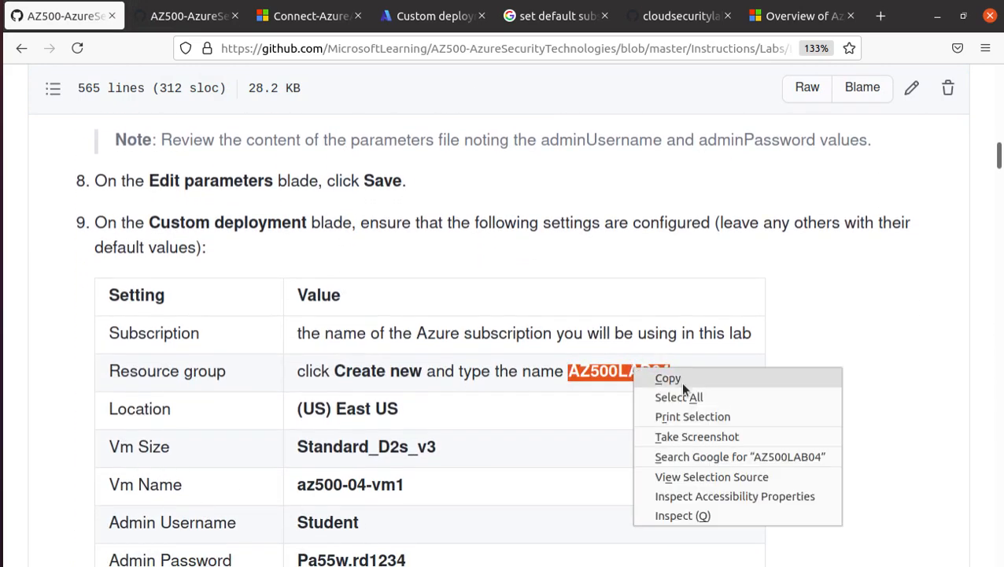
left_click(680, 381)
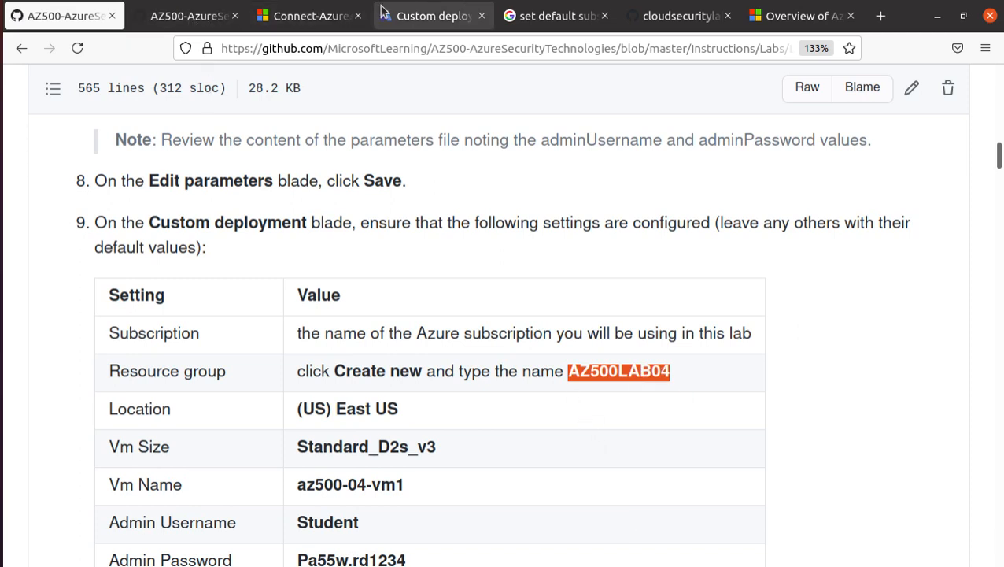
- Create a new resource group named AZ500LAB04 for the custom deployment in the Azure portal
left_click(416, 16)
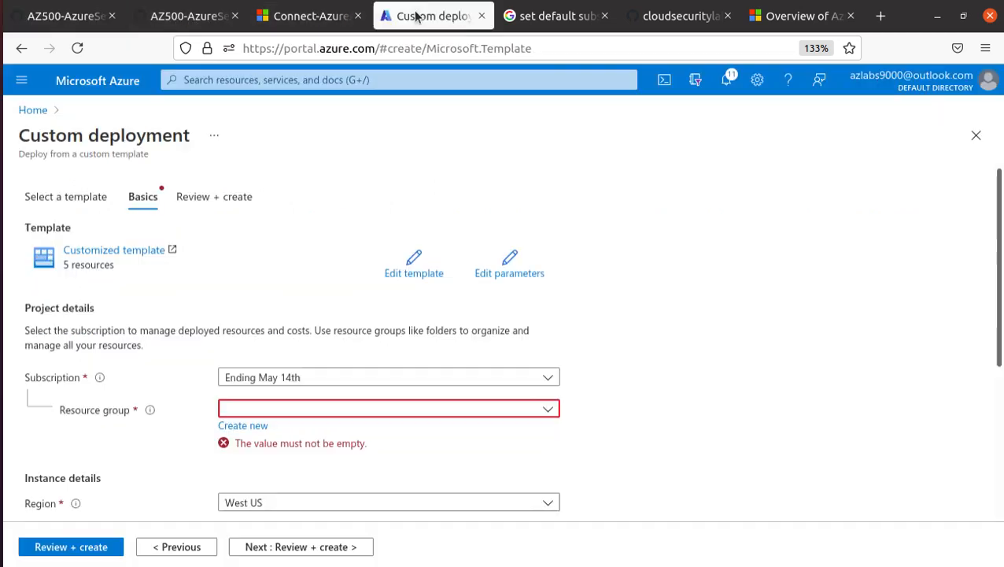
left_click(243, 425)
key("ctrl+v")
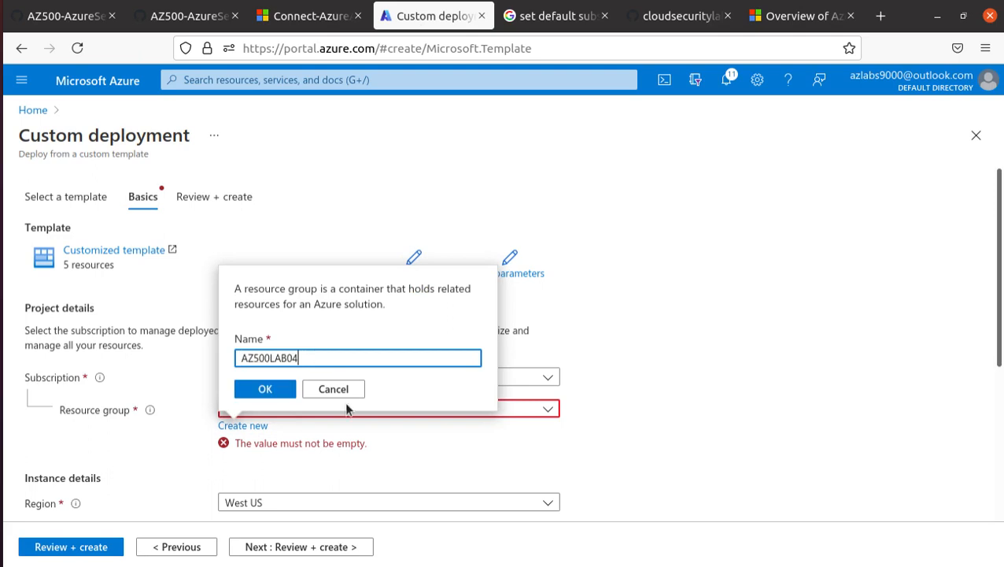
left_click(265, 388)
- Check the location in the step 9 settings table on GitHub and set the deployment's region to East US
scroll(443, 405, "down", 3)
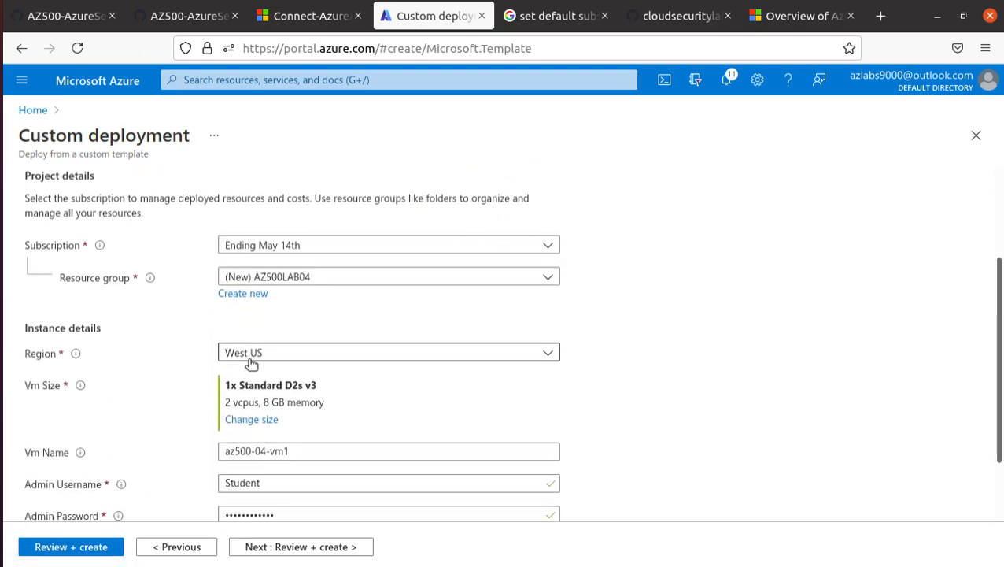
left_click(81, 22)
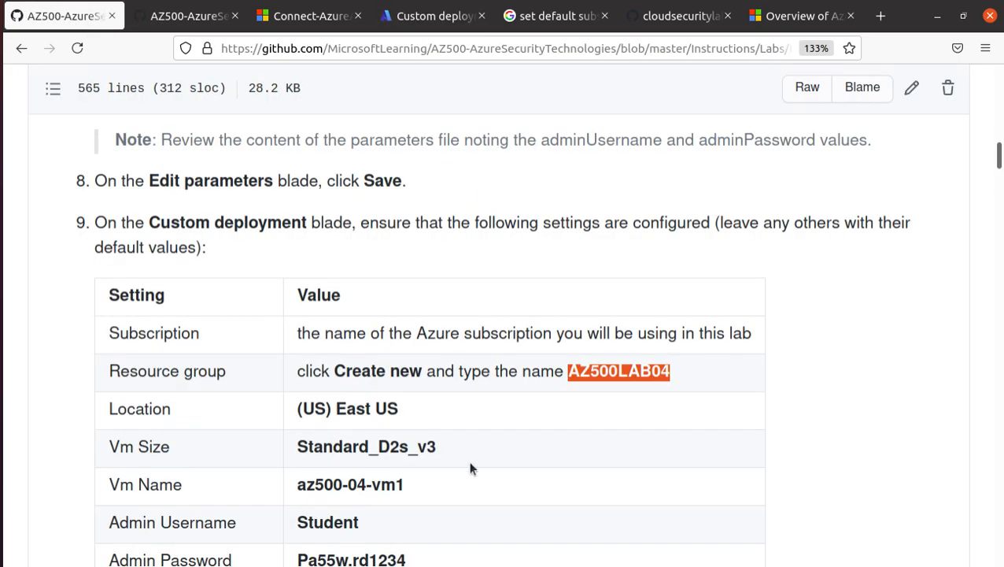
scroll(478, 435, "down", 4)
left_click(339, 279)
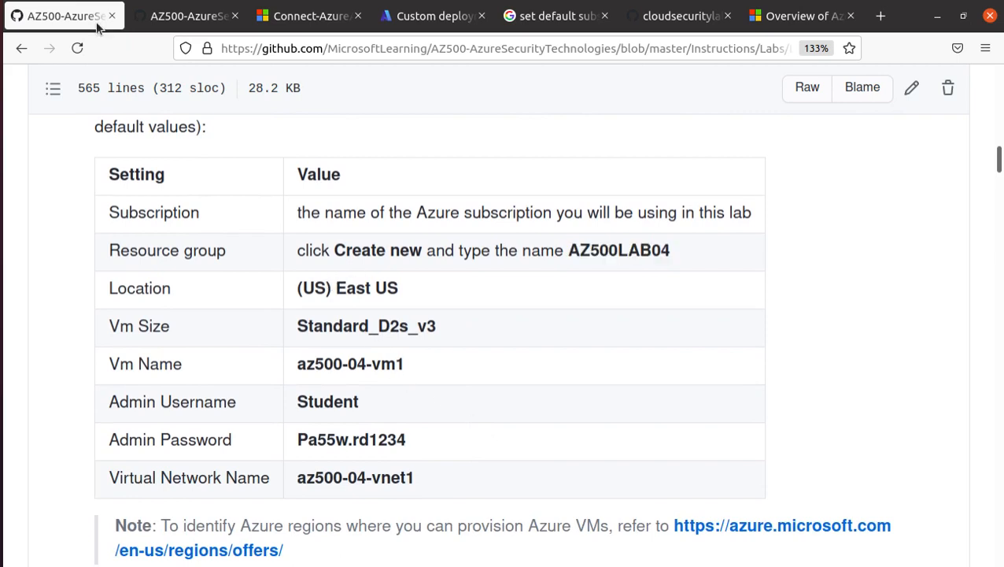
left_click(432, 15)
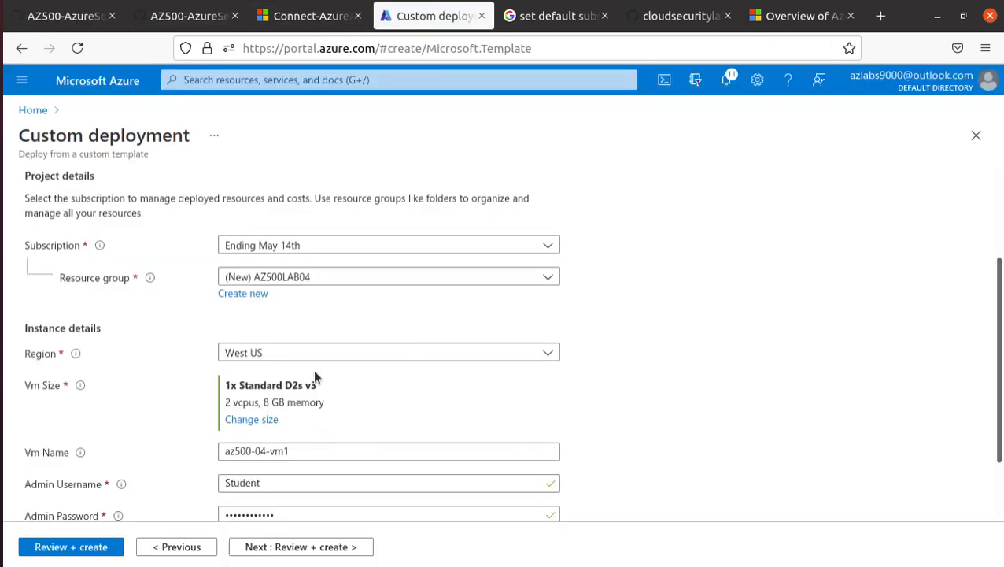
scroll(315, 378, "down", 1)
left_click(313, 272)
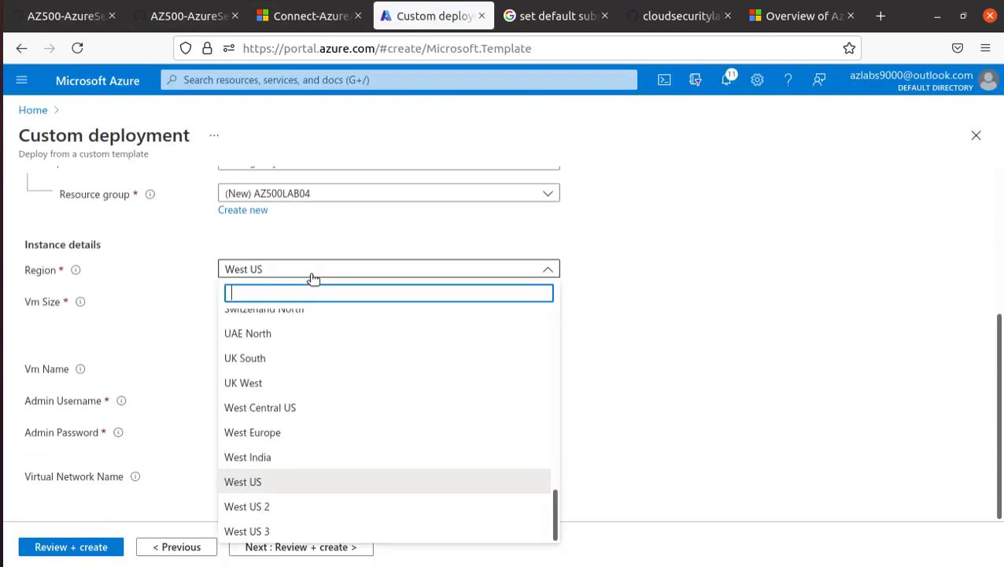
type("east")
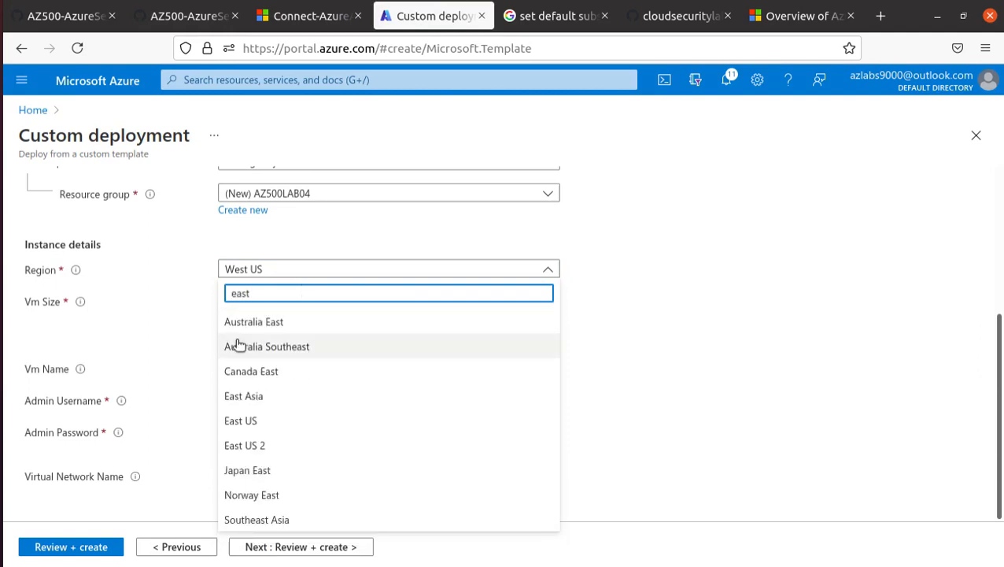
left_click(271, 420)
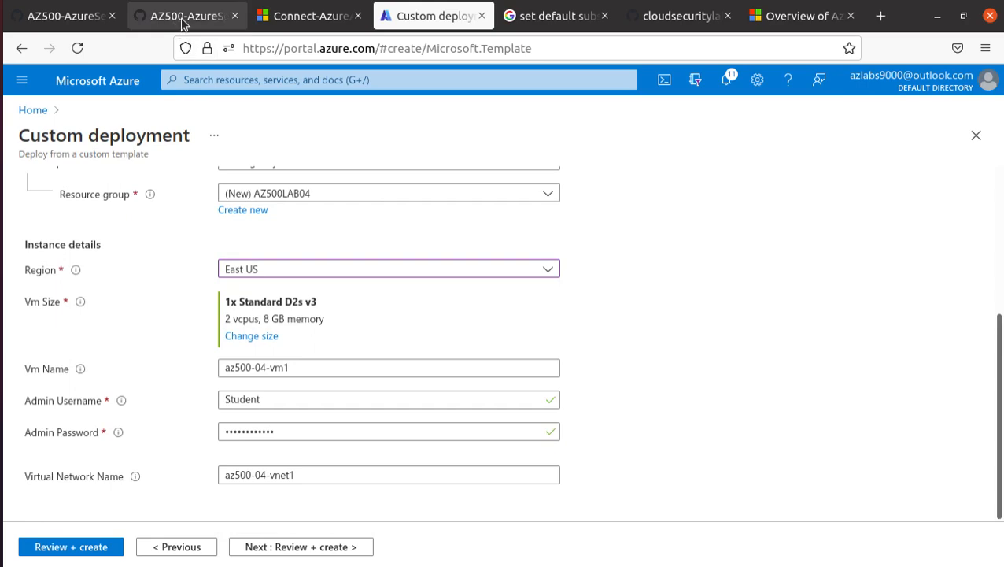
- Check step 10 of the lab instructions, then validate the custom deployment and create it
left_click(67, 17)
scroll(429, 347, "down", 3)
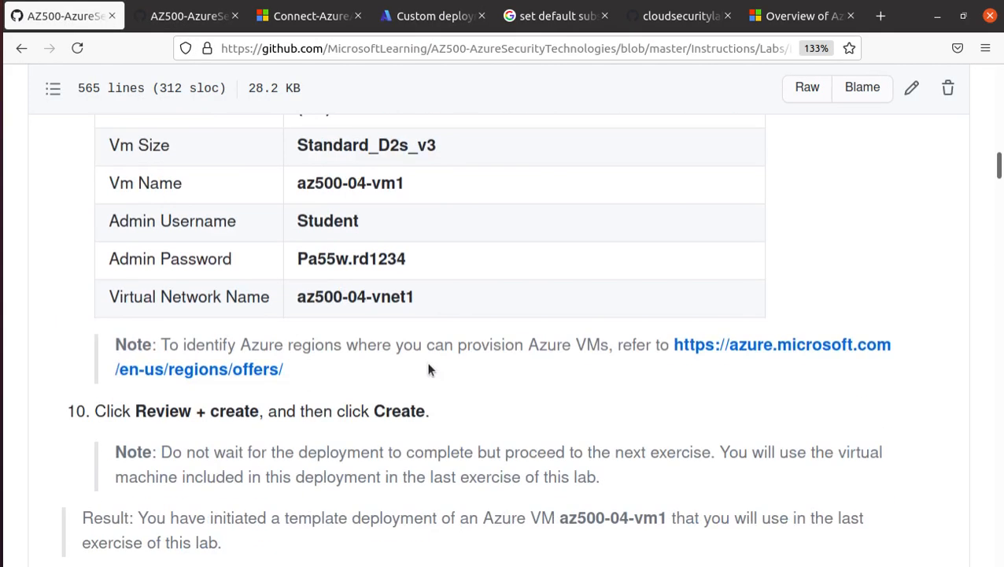
scroll(429, 363, "down", 2)
left_click(433, 23)
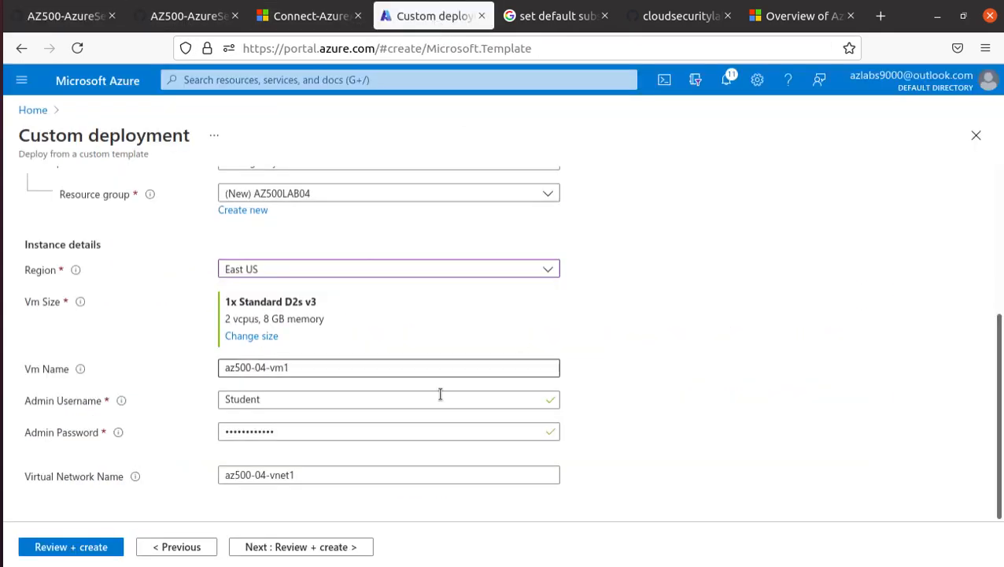
left_click(82, 548)
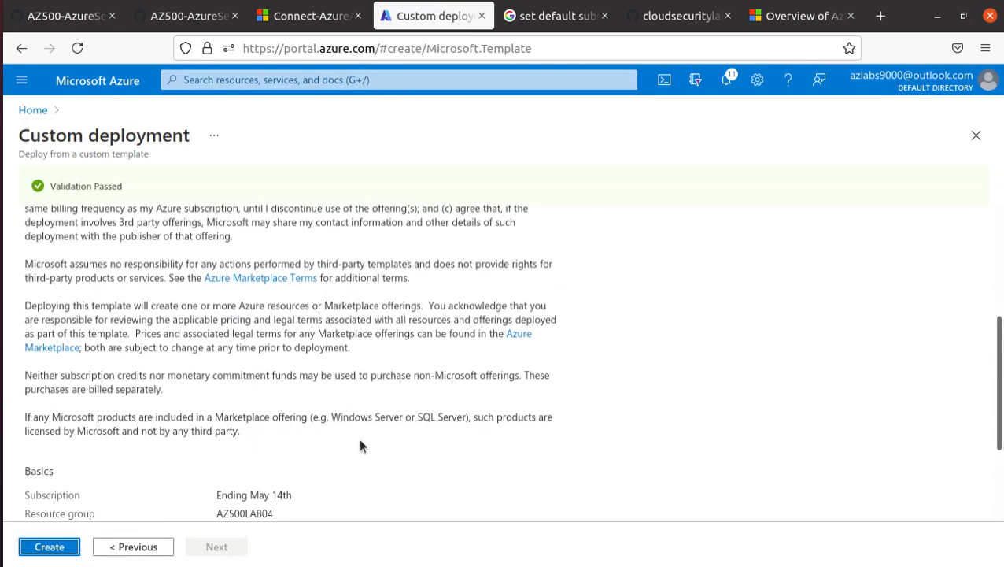
left_click(57, 551)
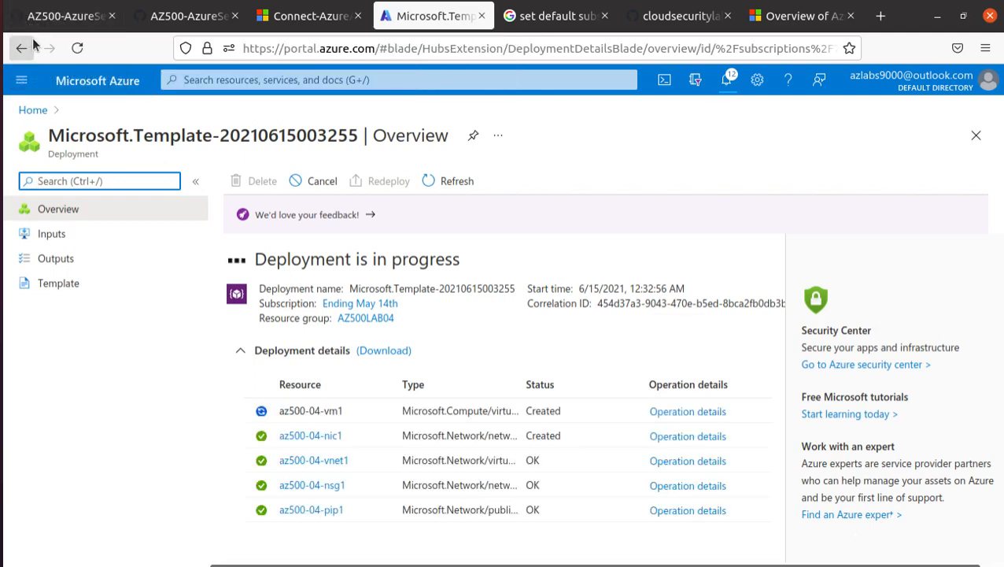
- Review the Exercise 2: Implement Azure MFA task list in the lab instructions on GitHub, highlighting the exercise title and Tasks 1 to 4
left_click(69, 22)
scroll(433, 444, "down", 5)
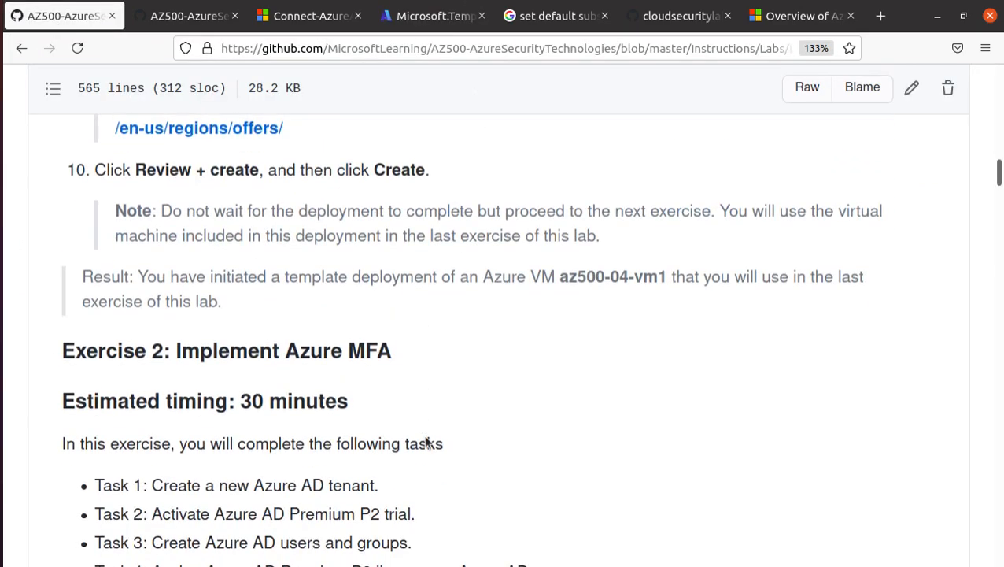
scroll(425, 441, "down", 1)
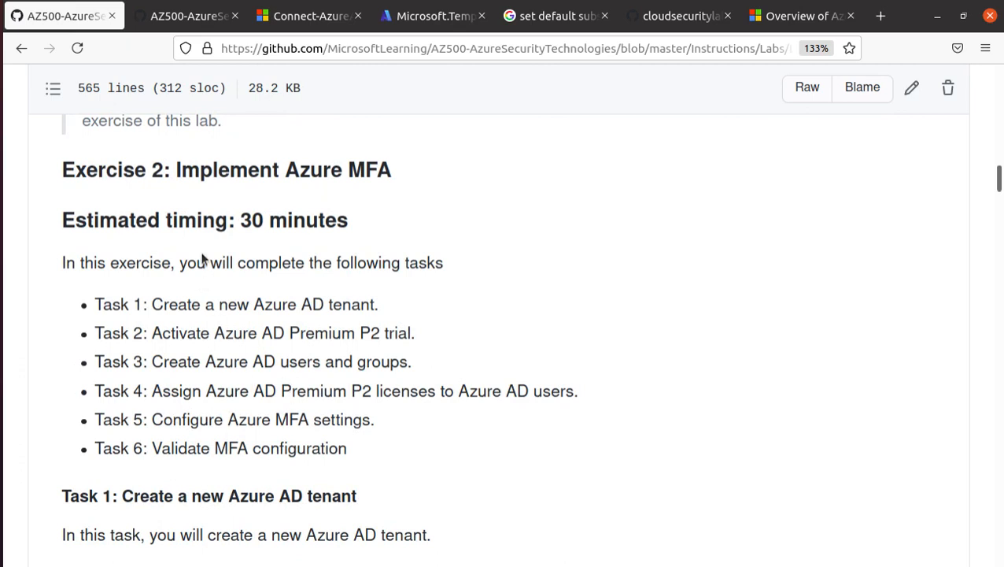
left_click_drag(175, 169, 438, 172)
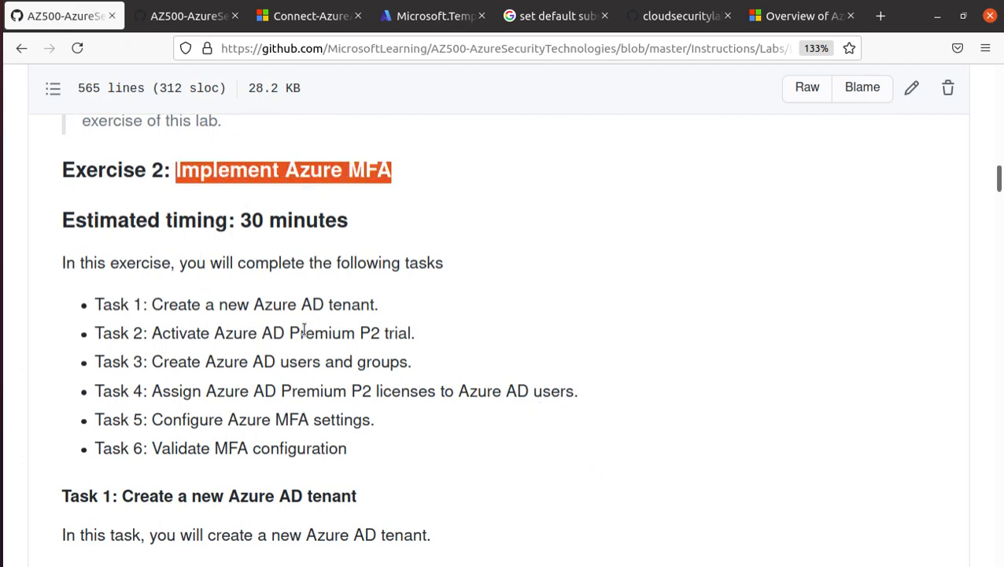
left_click_drag(381, 307, 146, 309)
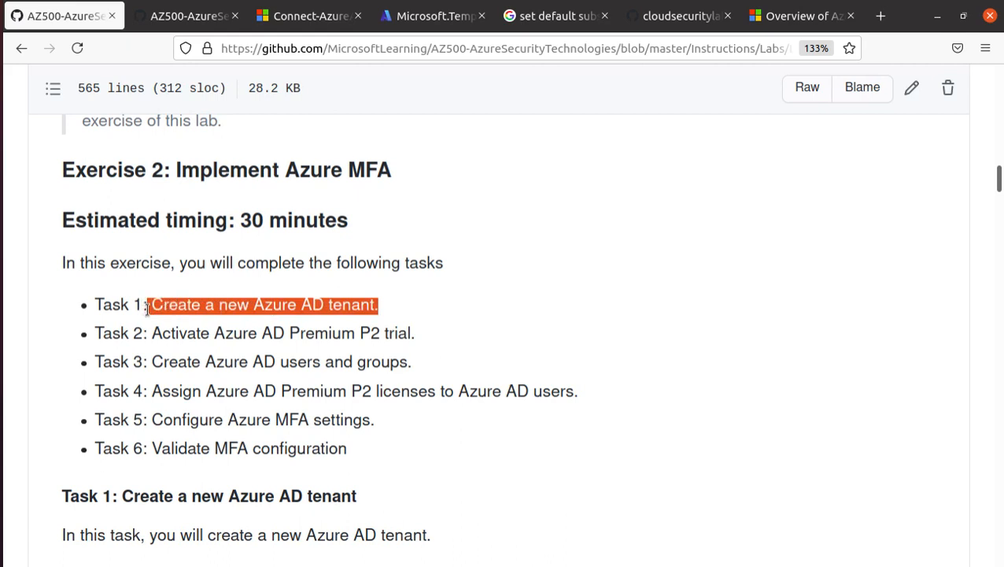
left_click_drag(147, 309, 152, 307)
scroll(347, 339, "down", 1)
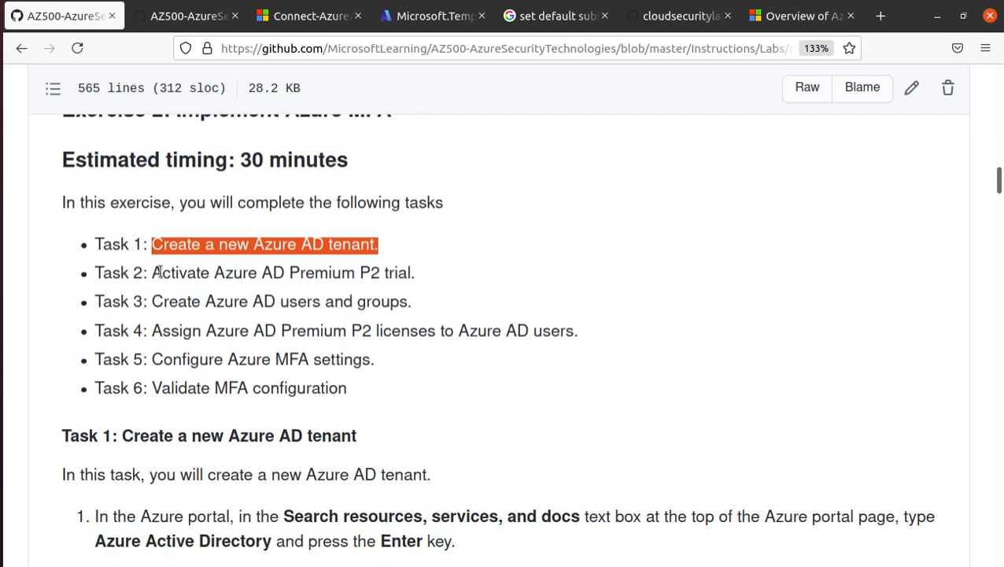
left_click_drag(151, 273, 450, 281)
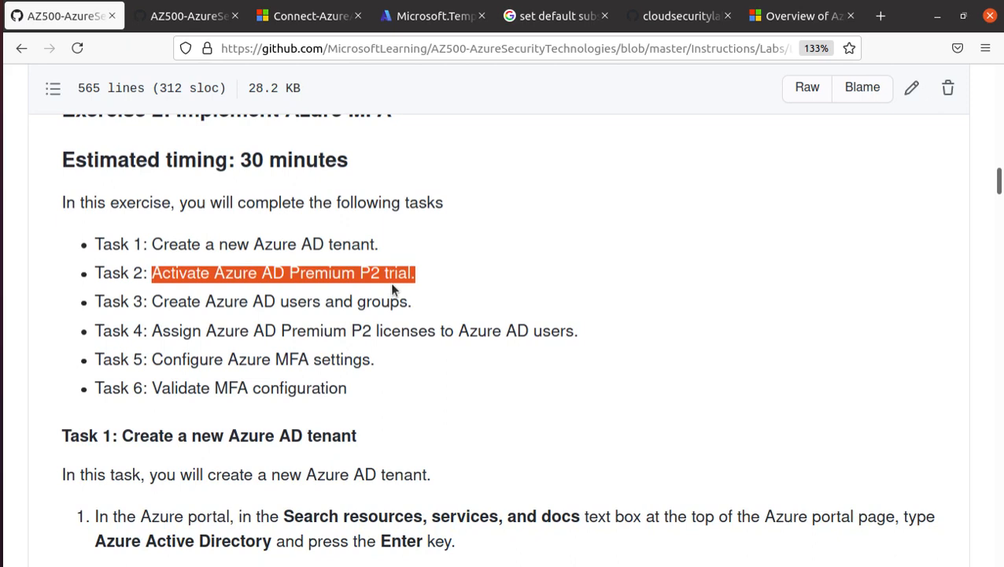
left_click(157, 302)
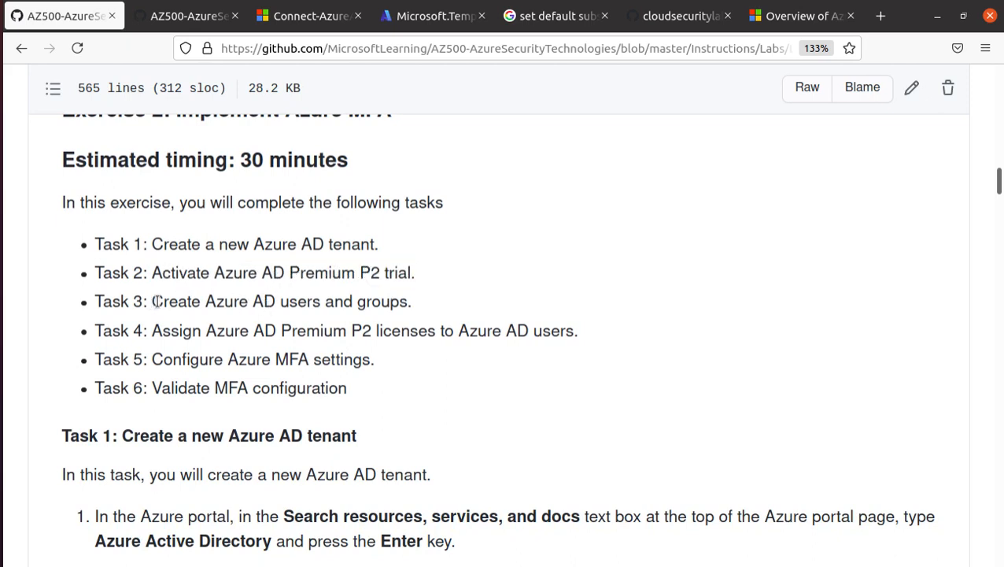
left_click_drag(157, 302, 431, 304)
scroll(451, 325, "down", 2)
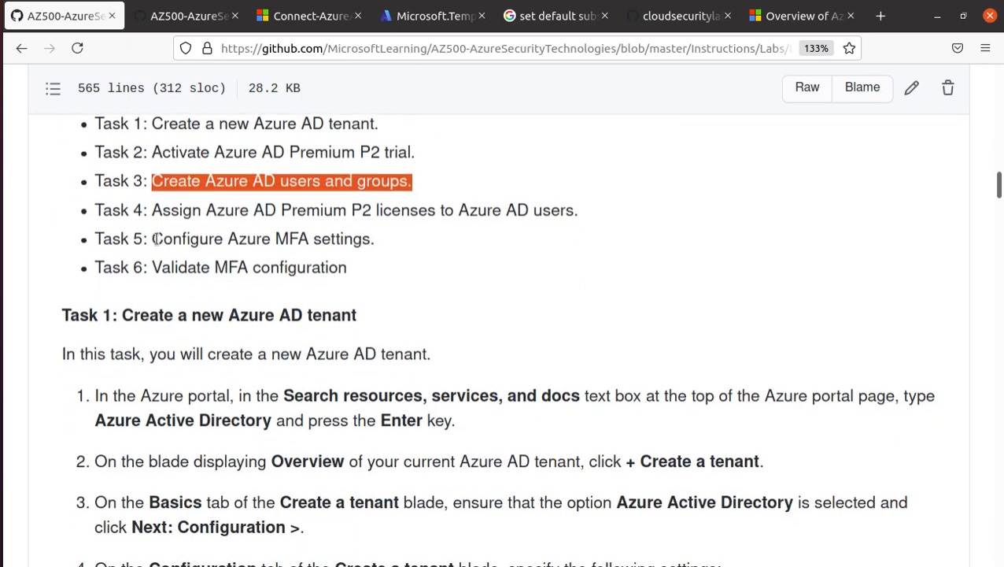
left_click_drag(152, 210, 584, 215)
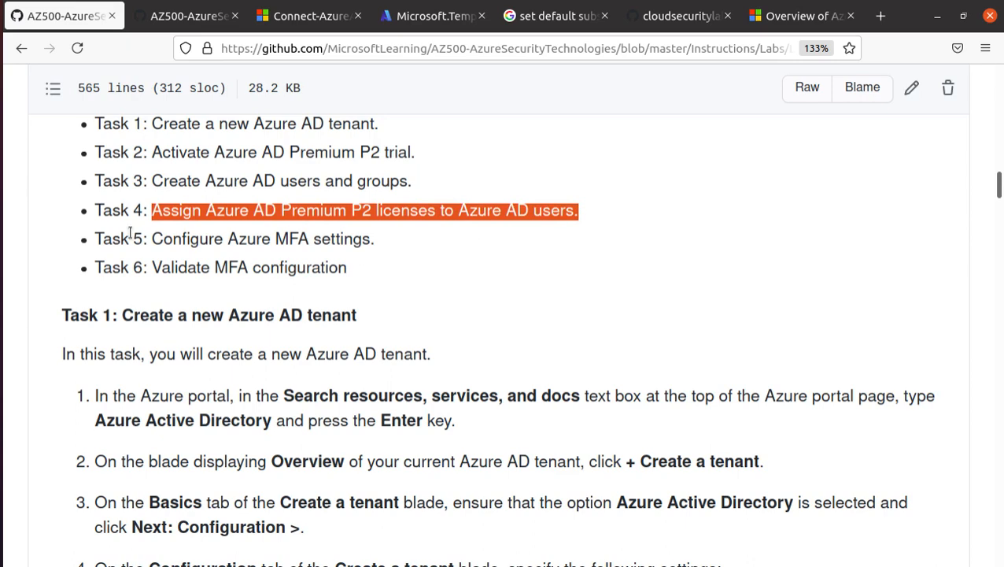
- Read the Task 1 instructions for creating a new Azure AD tenant, highlighting the phrase "Azure AD tenant"
scroll(421, 238, "down", 3)
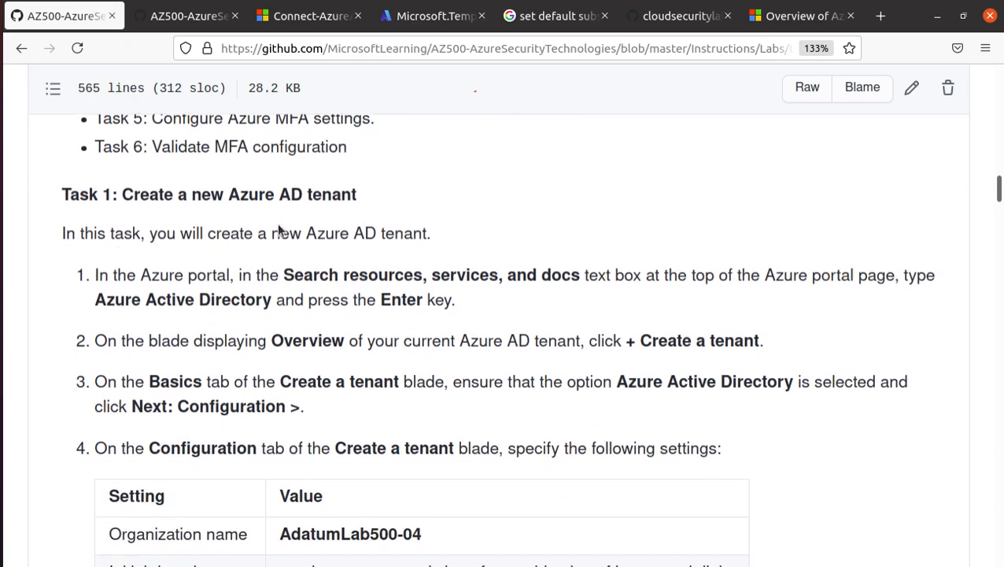
scroll(214, 234, "down", 3)
scroll(208, 236, "up", 2)
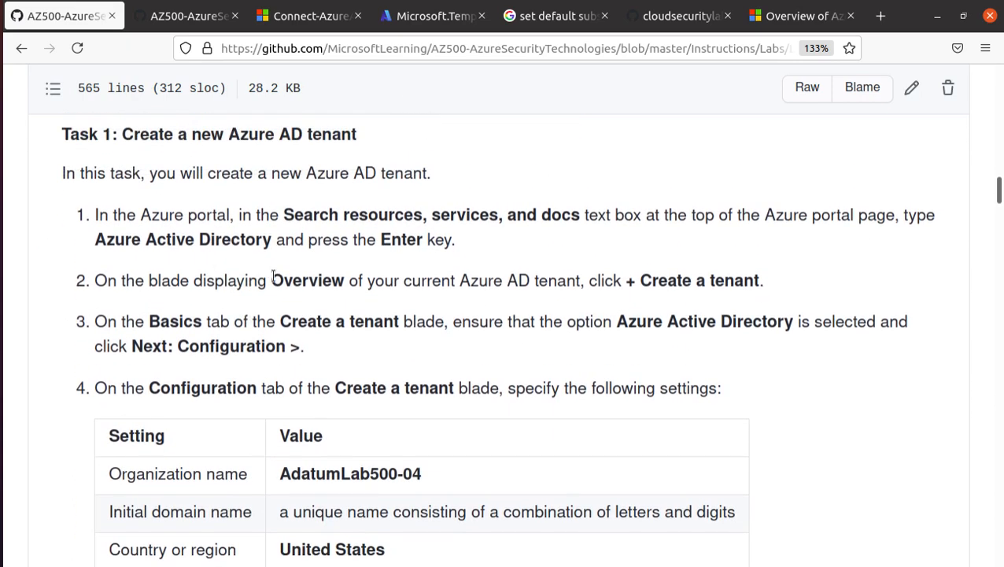
left_click_drag(306, 173, 482, 175)
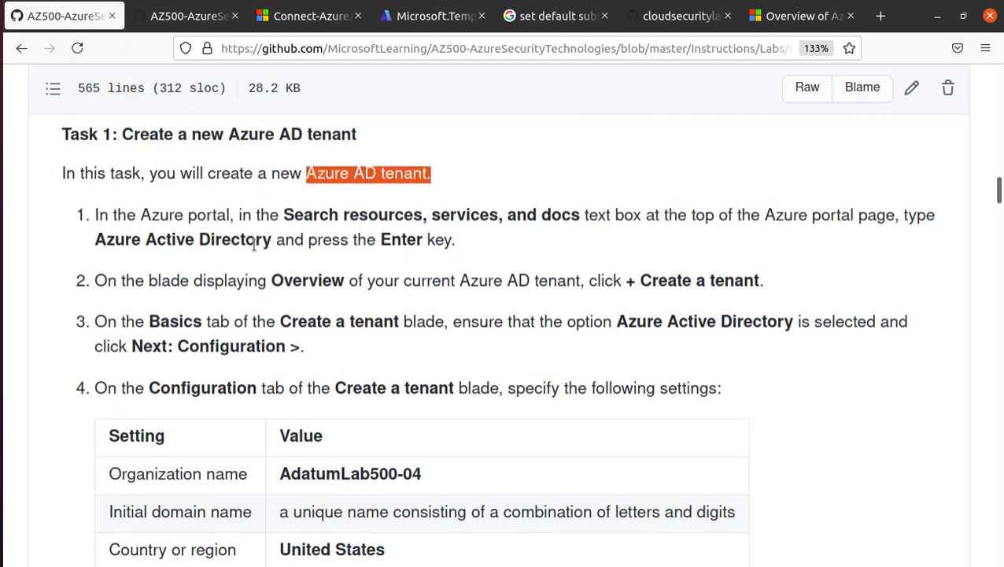
- Return to the Azure portal home page, search for "azure ac" and open the Azure Active Directory service
left_click(411, 17)
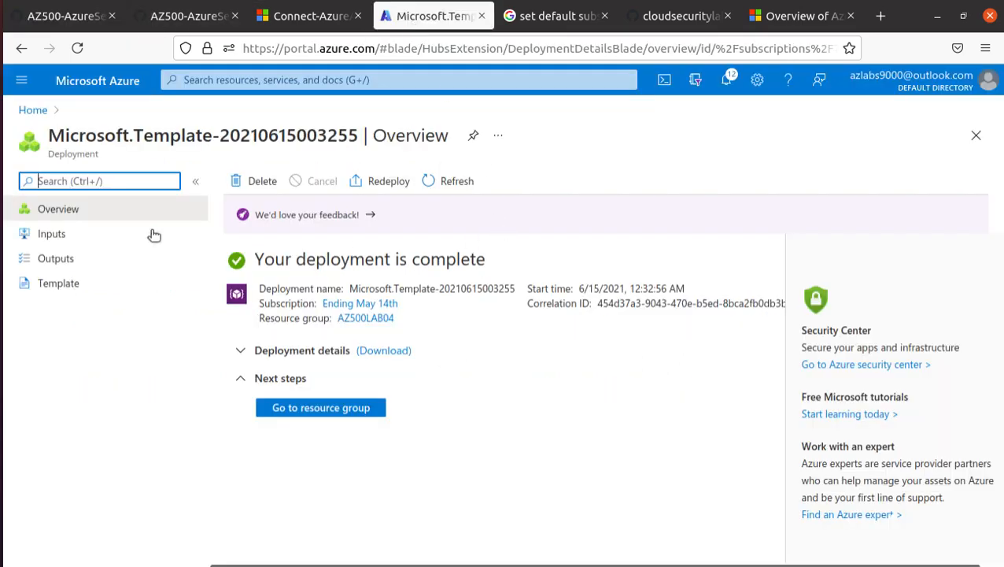
left_click(31, 110)
left_click(367, 80)
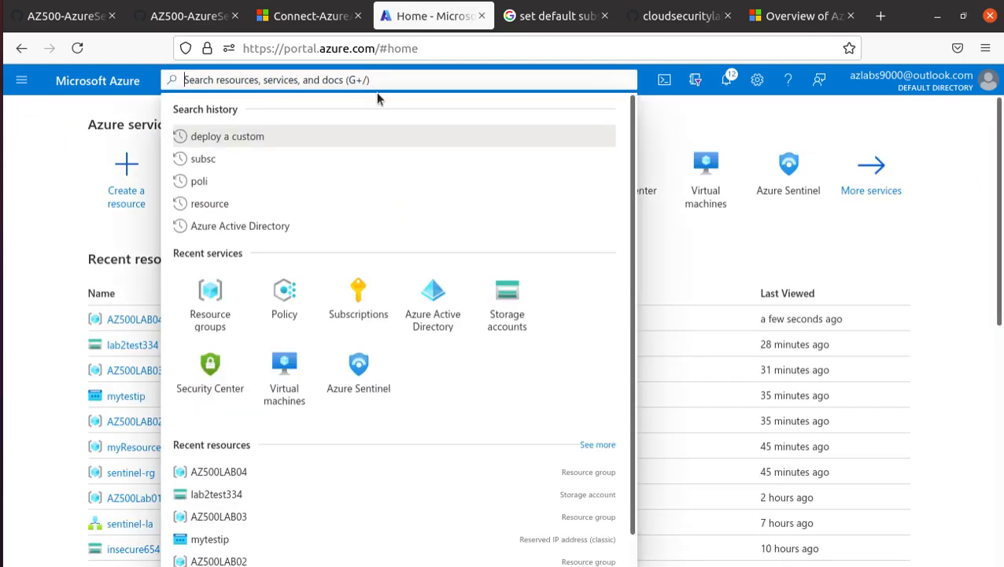
type("azure AD")
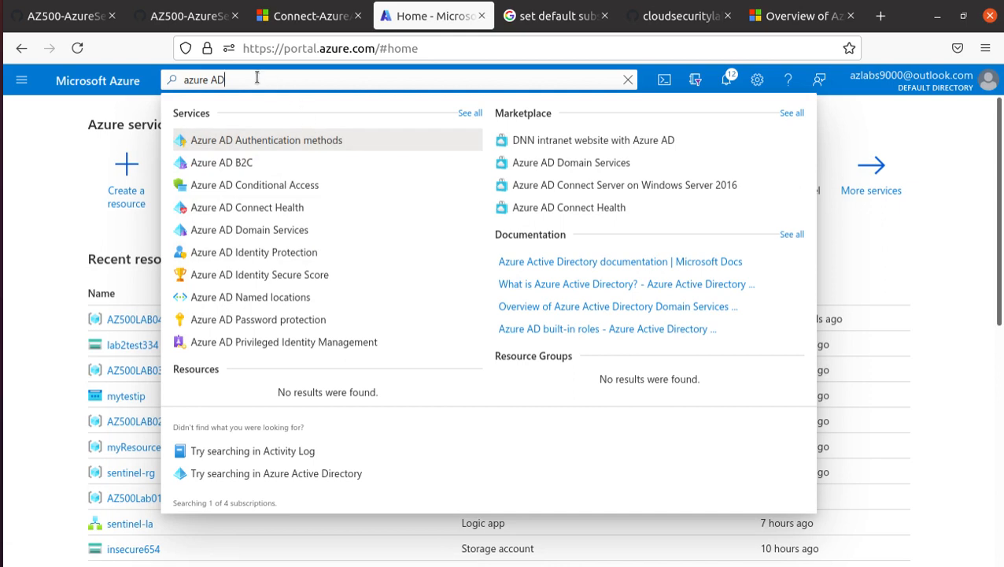
left_click_drag(257, 77, 144, 86)
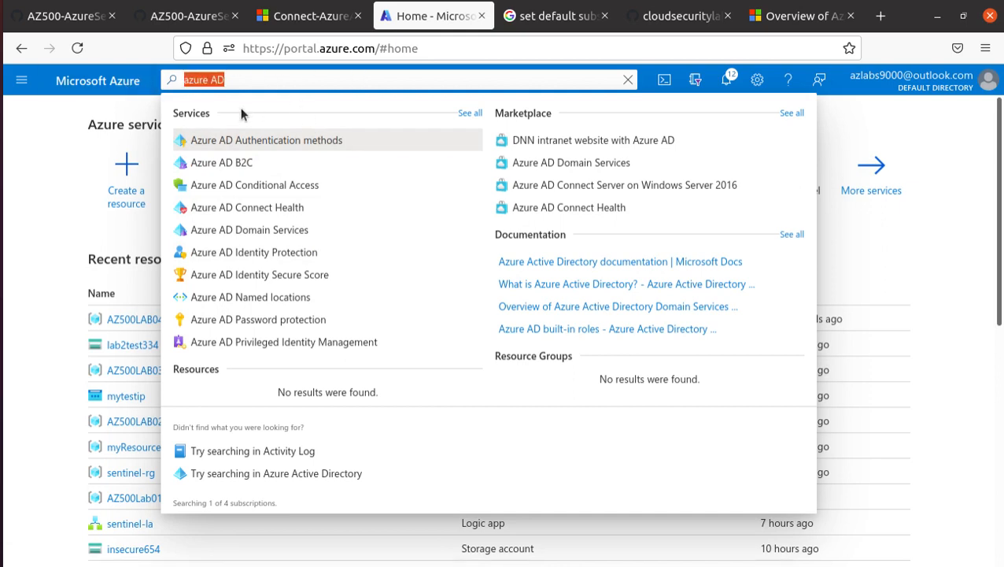
type("azure a")
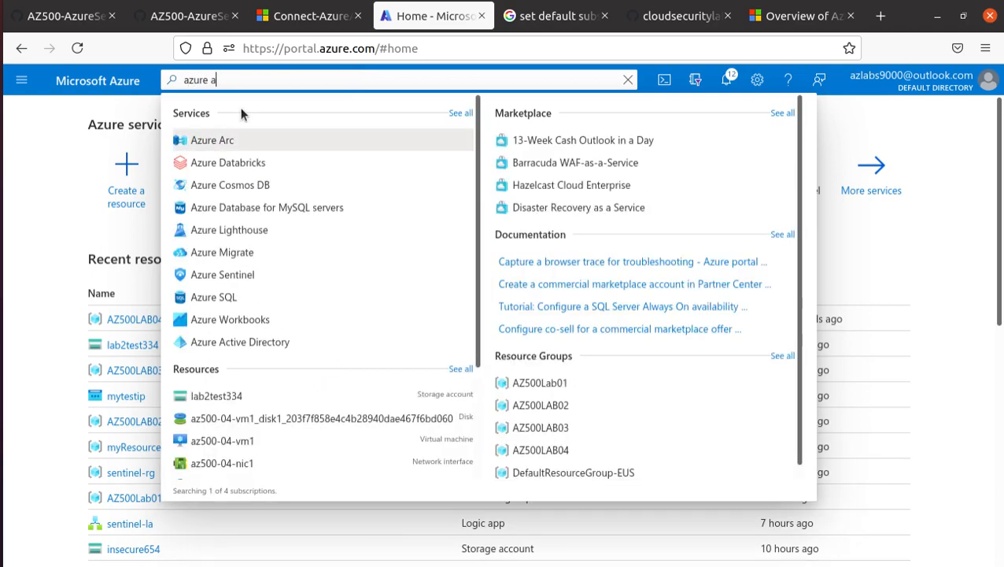
type("c")
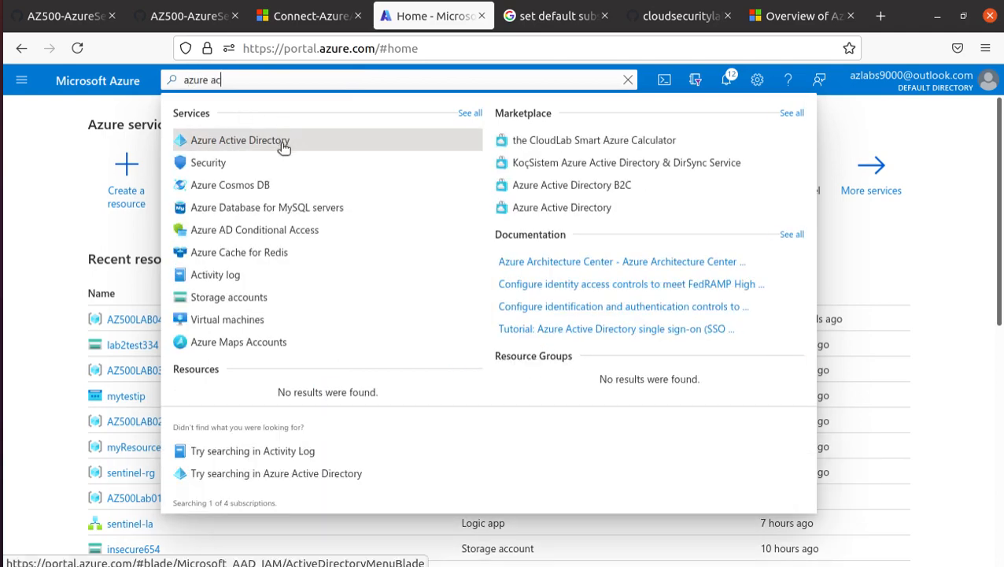
left_click(284, 144)
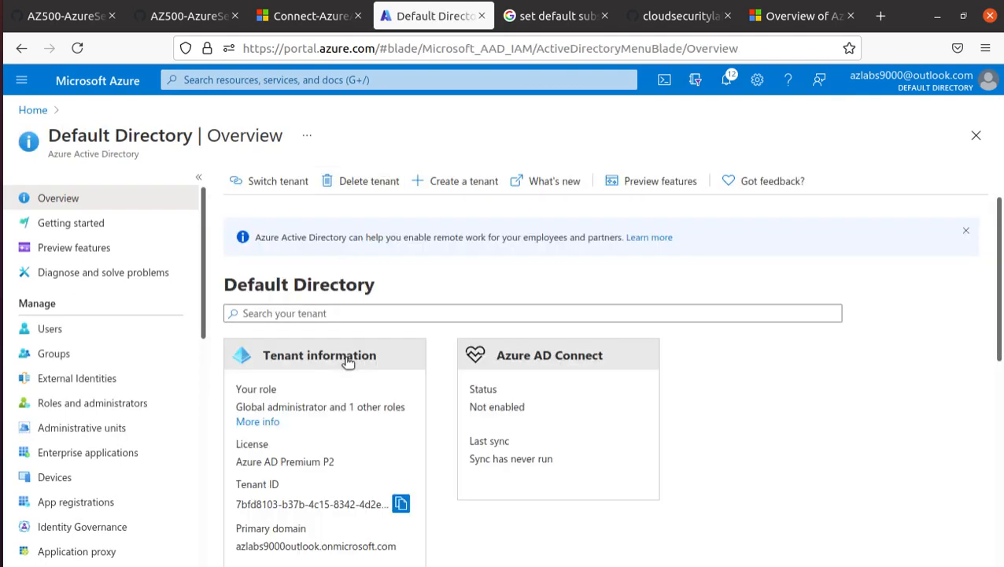
- View the signed-in account's details, then start creating a tenant from the Default Directory overview
left_click(917, 84)
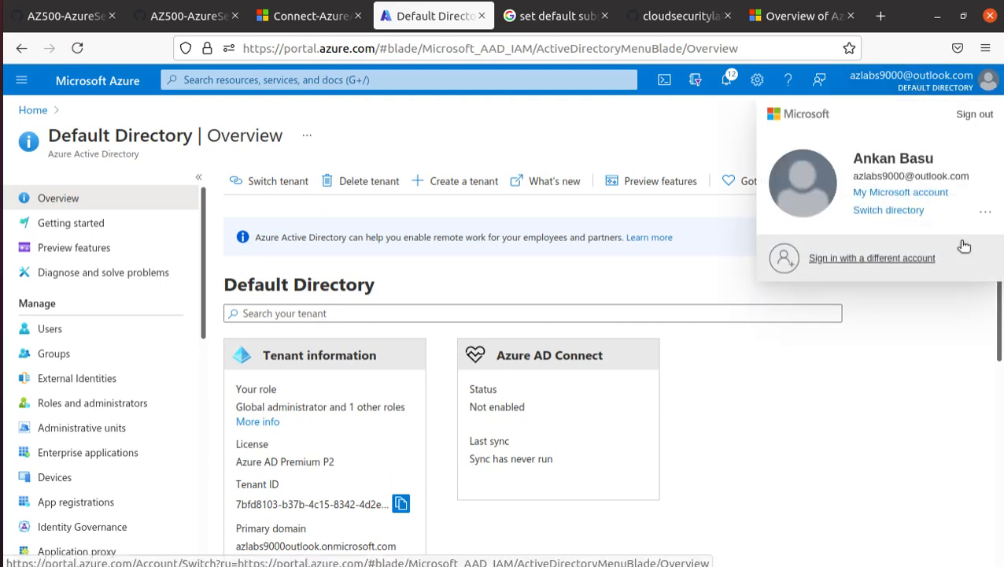
left_click(459, 183)
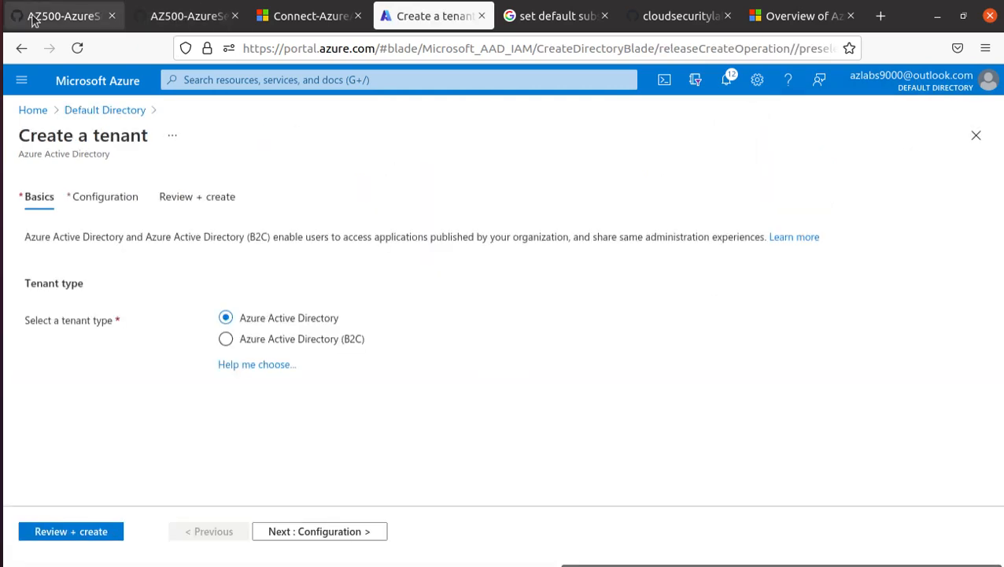
- Close the second AZ500-AzureSecurityTechnologies browser tab and return to the Task 1 lab instructions on GitHub
left_click(212, 16)
left_click(234, 16)
left_click(47, 18)
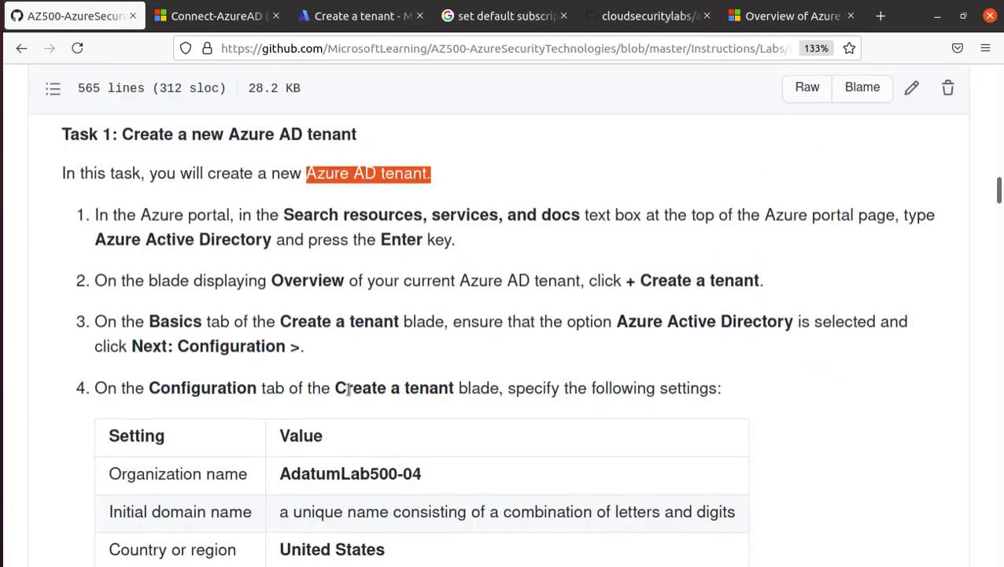
- Highlight the "+ Create a tenant" instruction in Task 1, then copy the organization name AdatumLab500-04 from the settings table
left_click(628, 275)
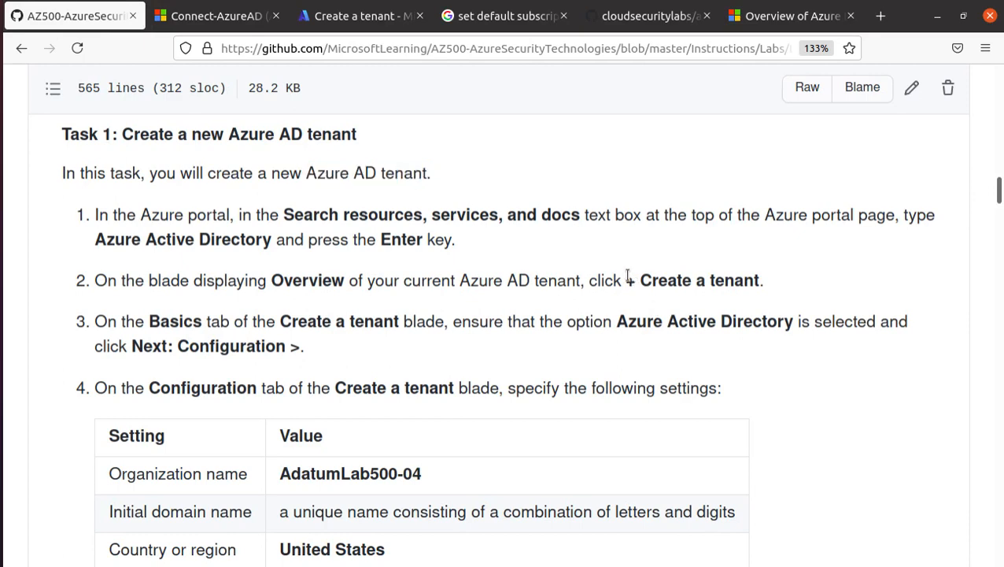
left_click_drag(628, 276, 779, 280)
scroll(373, 386, "down", 2)
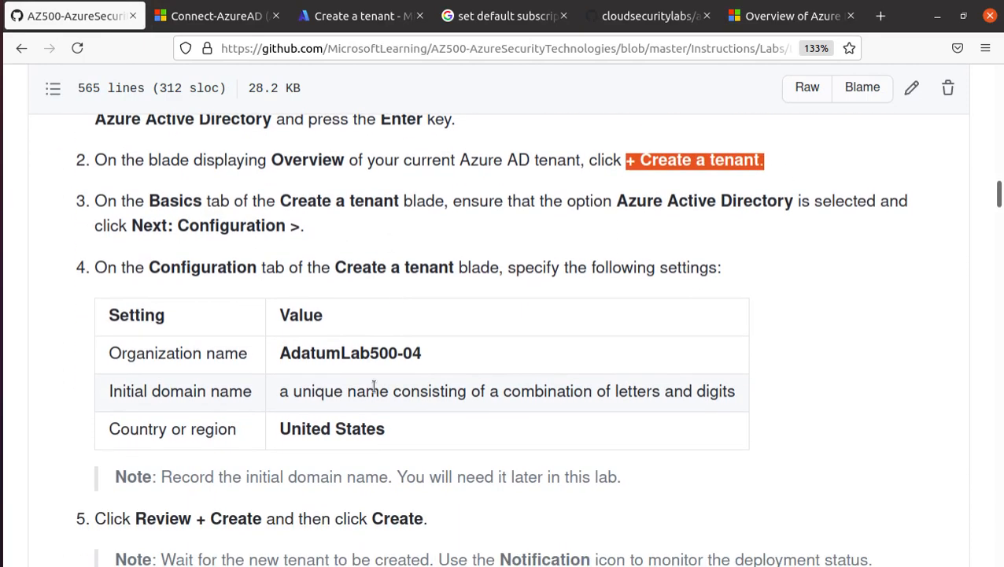
triple_click(325, 354)
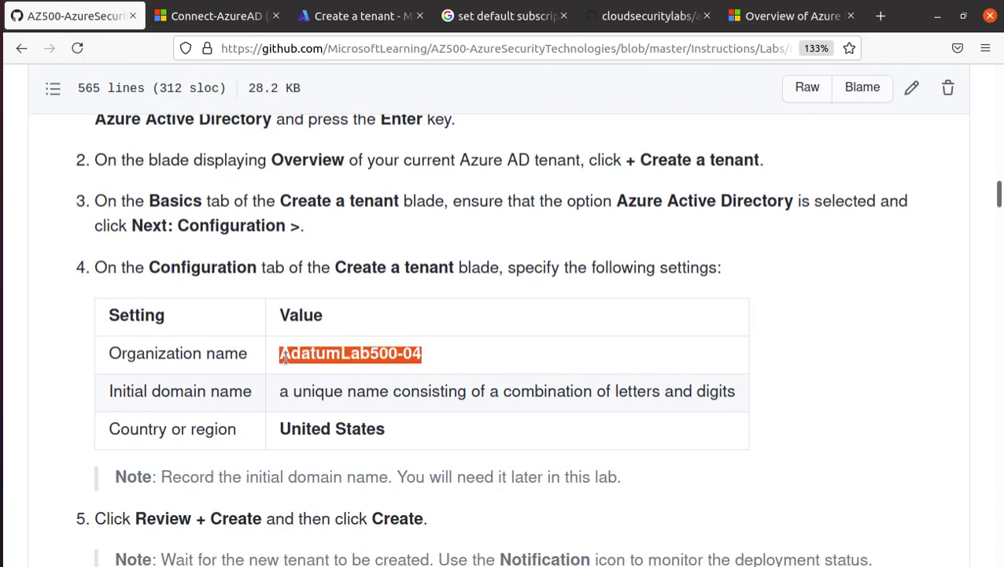
right_click(290, 357)
left_click(341, 368)
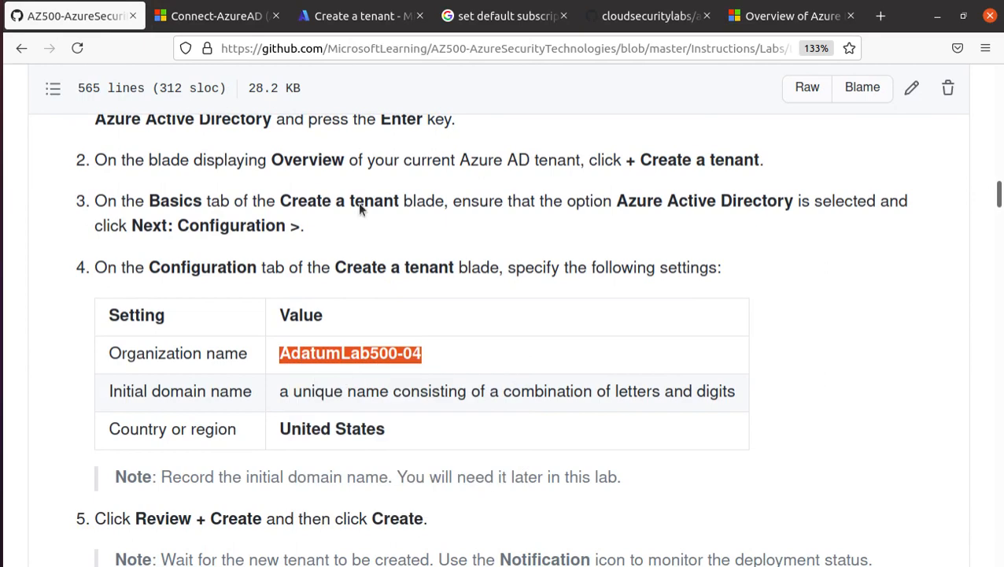
- In the Azure portal, proceed to the new tenant's configuration and paste AdatumLab500-04 as the organization name
left_click(361, 16)
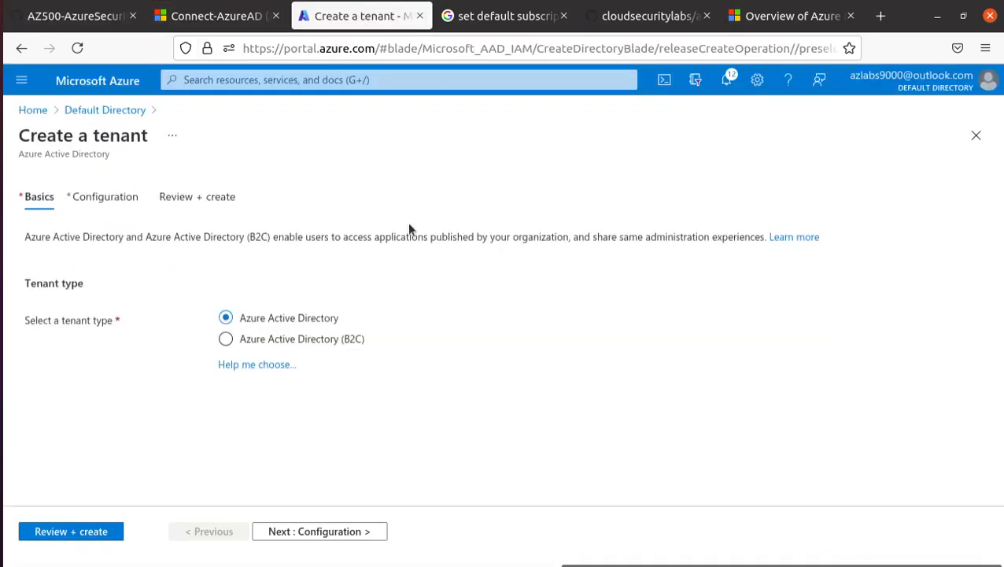
left_click(360, 535)
left_click(258, 307)
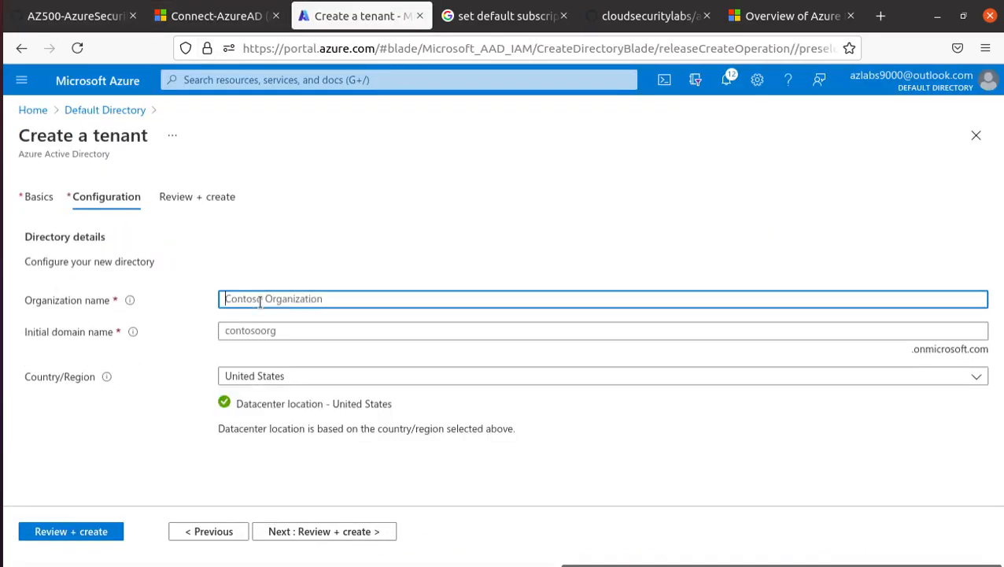
key("ctrl+v")
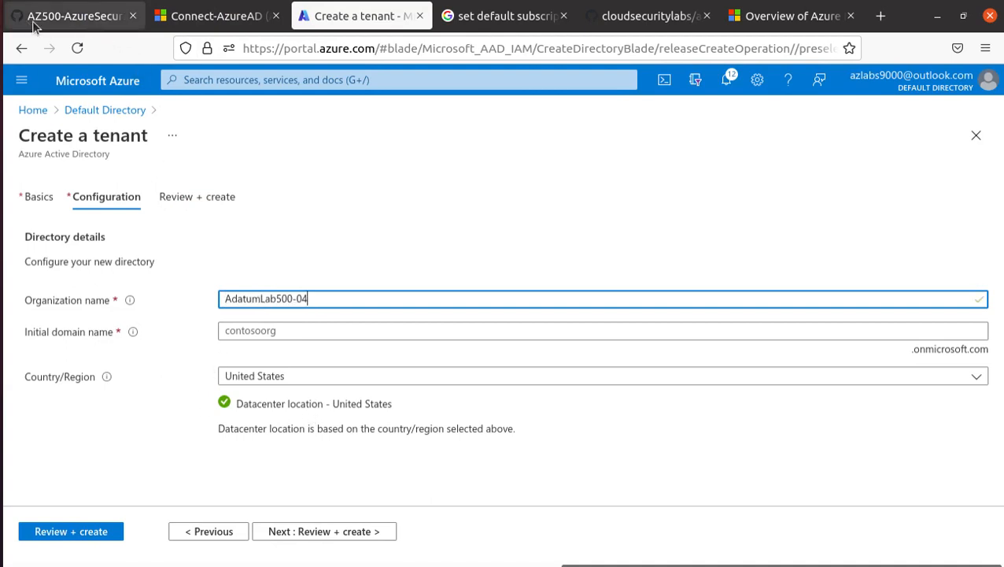
- Check the initial domain name requirement in the lab instructions, then set the tenant's initial domain name to cloudsecuritytraining
left_click(72, 17)
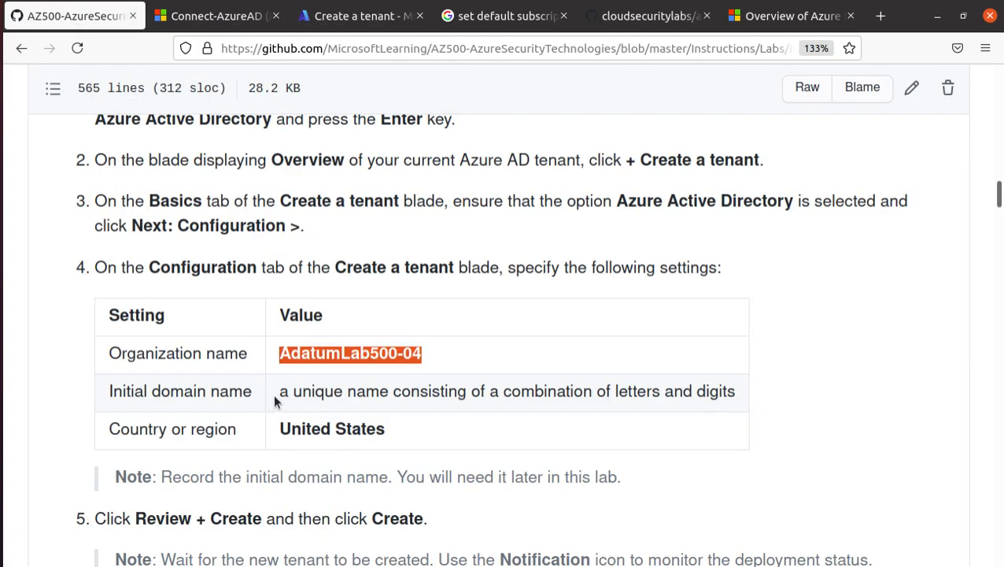
left_click_drag(275, 396, 766, 393)
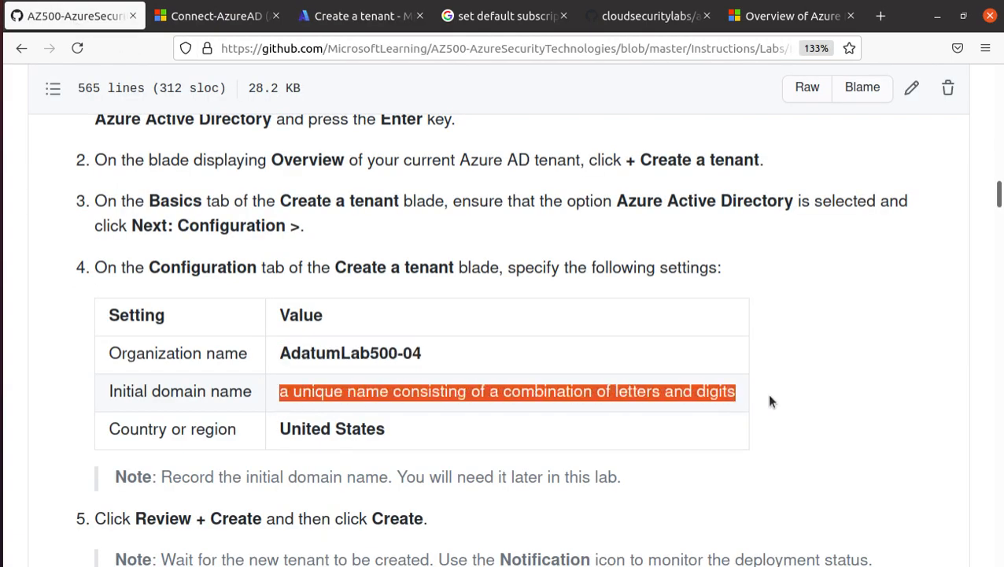
left_click(254, 18)
left_click(361, 17)
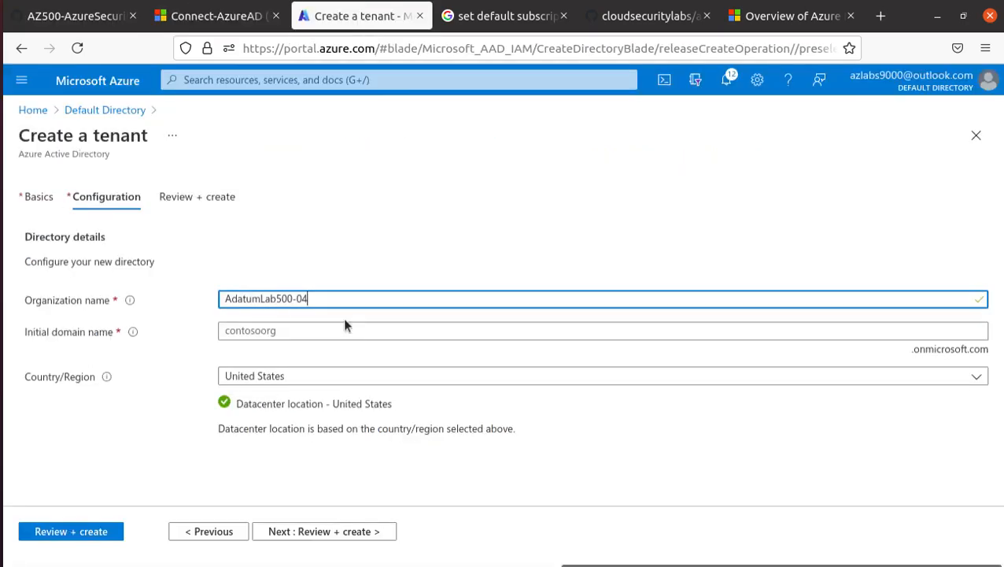
left_click(349, 327)
type("cloud")
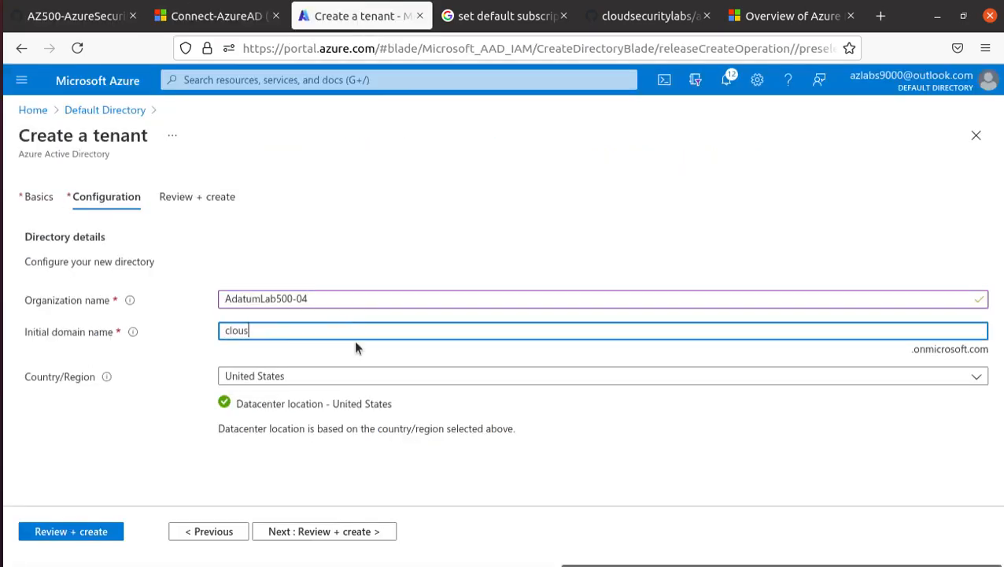
type("securitytraining")
key("Tab")
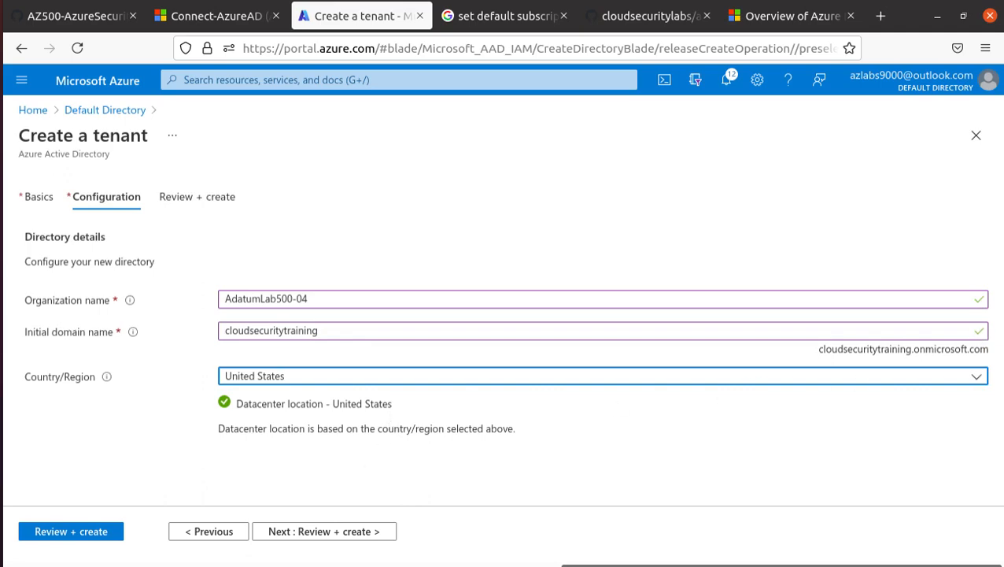
- Check the country and the remaining Task 1 instructions on GitHub, then review the tenant settings and request its creation
left_click(78, 18)
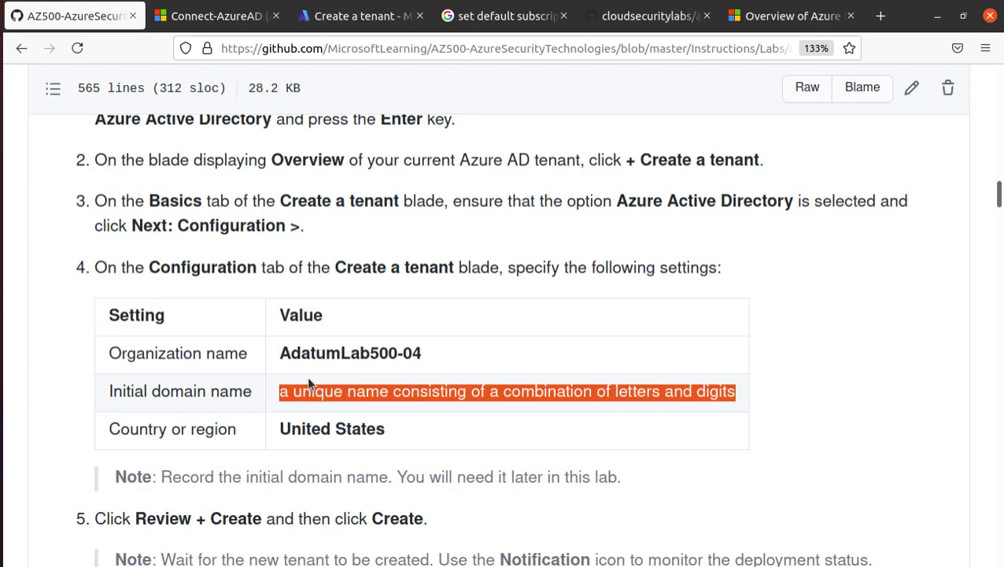
left_click(338, 436)
scroll(338, 437, "down", 4)
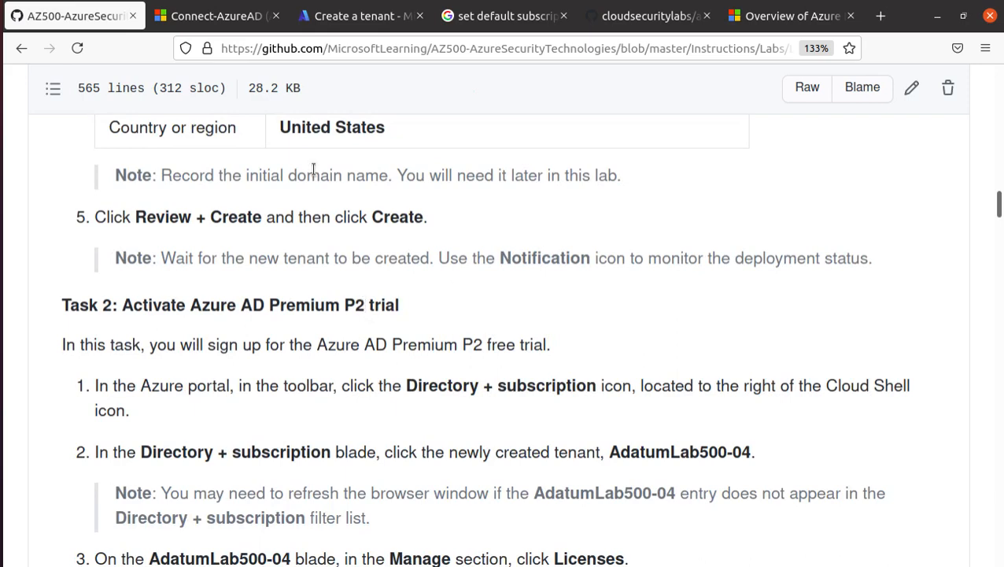
left_click(299, 22)
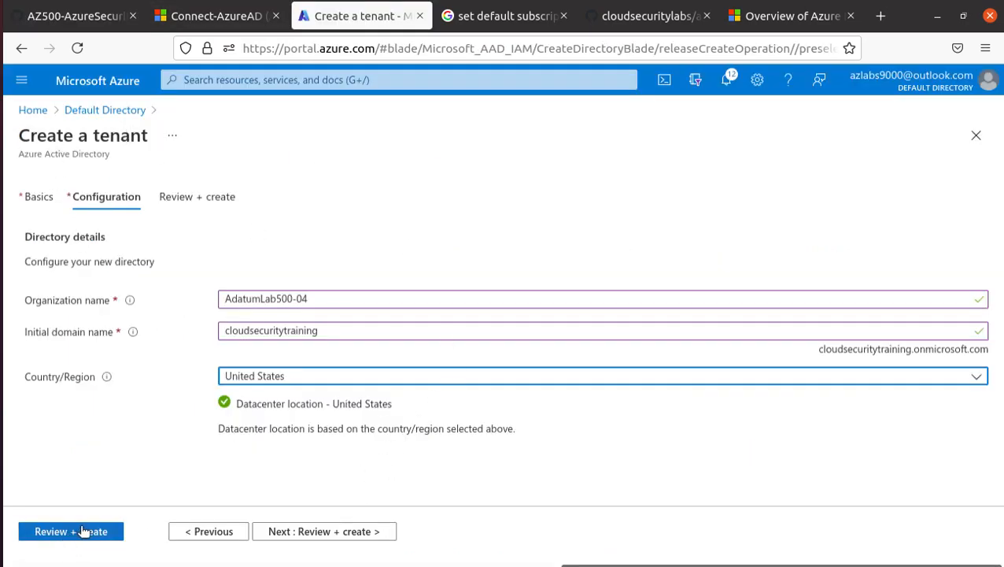
left_click(82, 532)
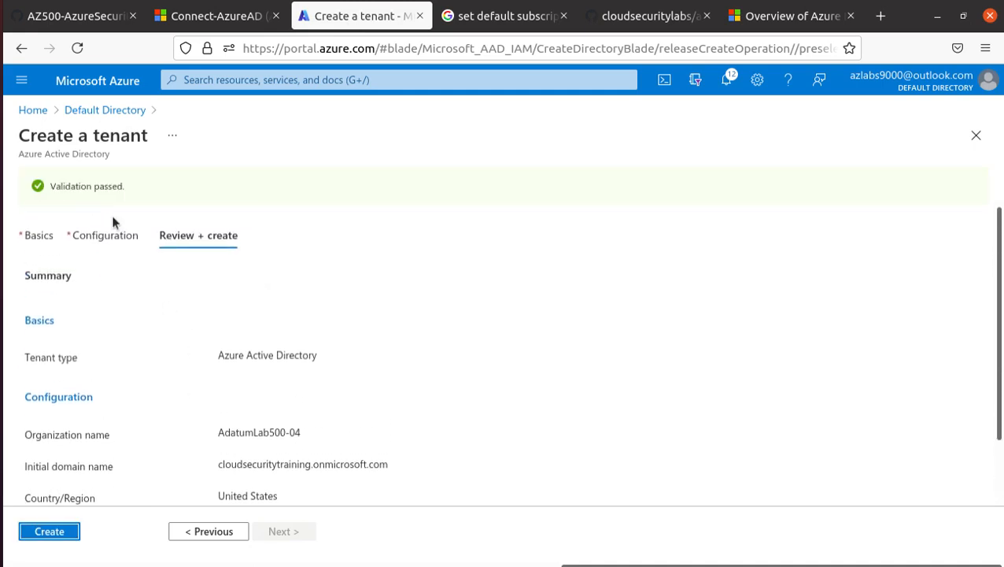
left_click(63, 532)
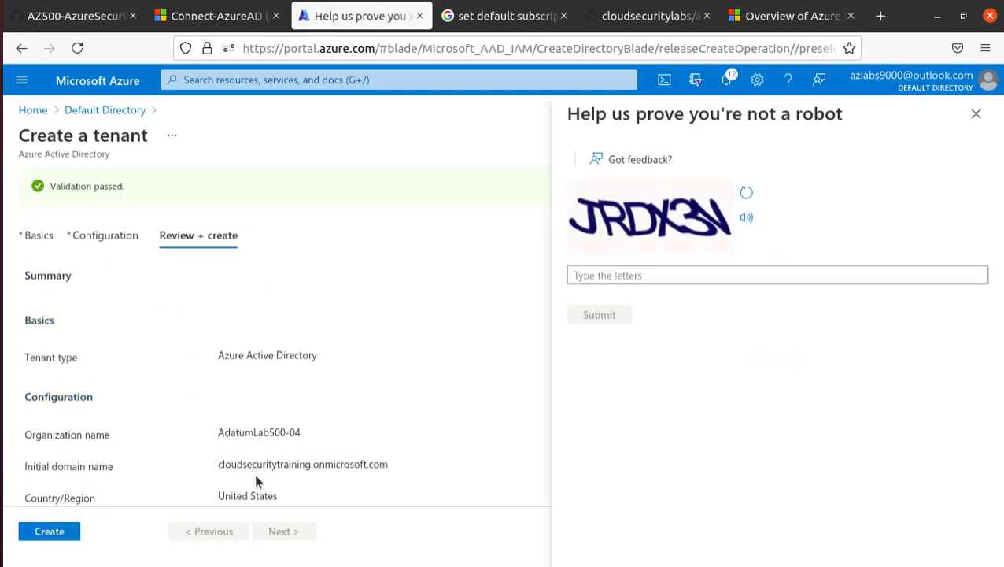
- Try to pass the robot check by entering the captcha characters shown and submitting them
left_click(678, 275)
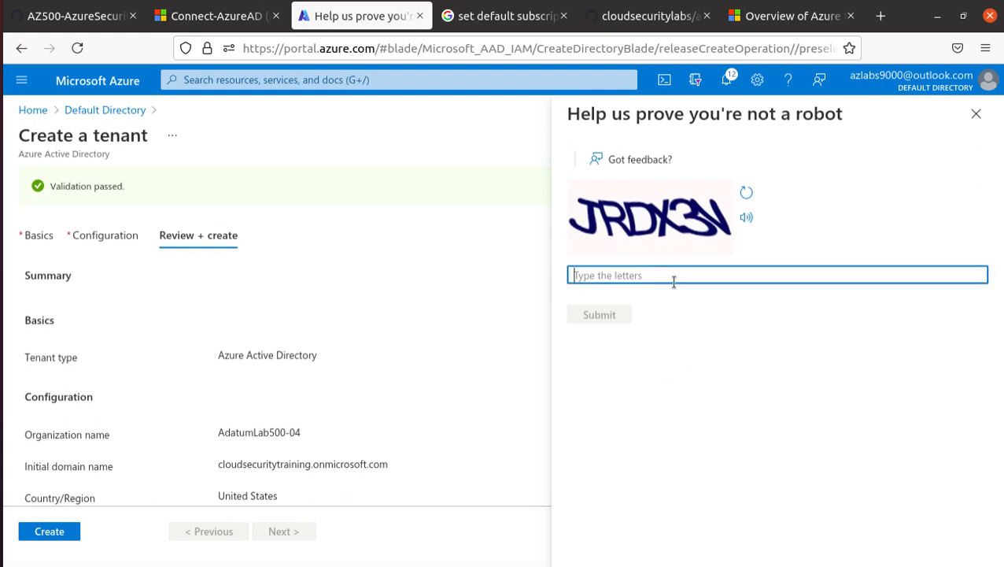
type("JRD")
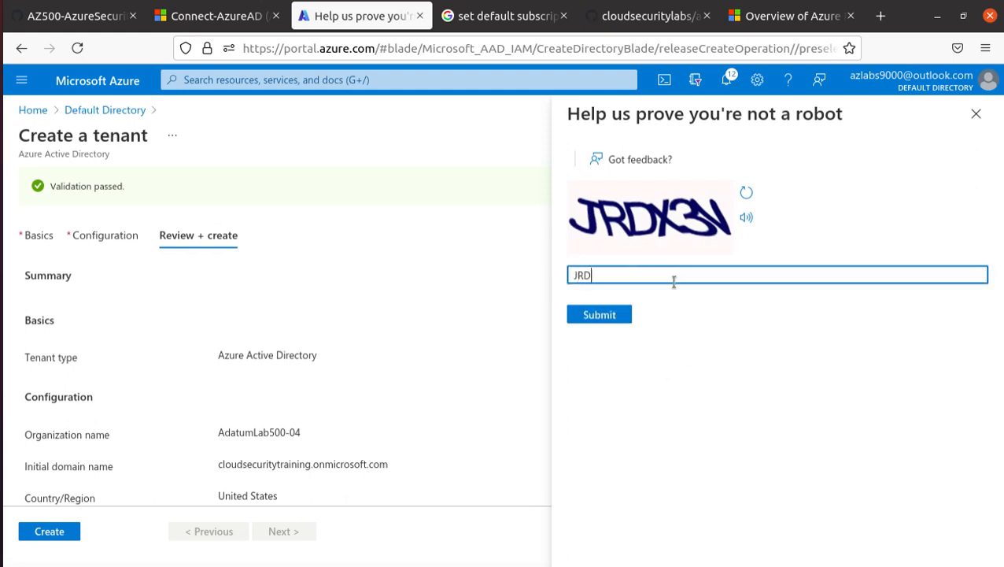
type("X3W")
left_click(604, 314)
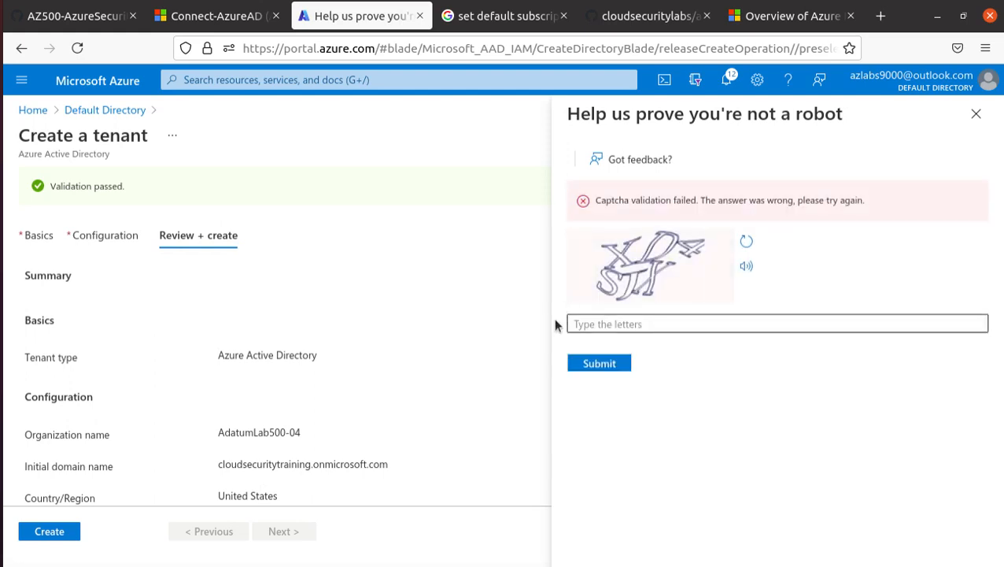
- Enter and submit the characters of the new captcha image, then highlight the tenant creation status message
left_click(654, 323)
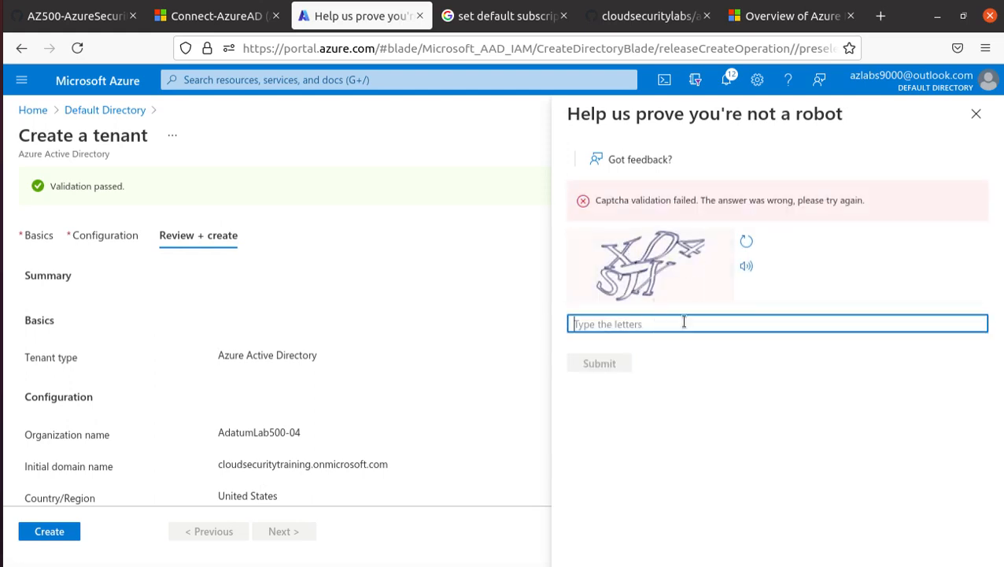
type("XD")
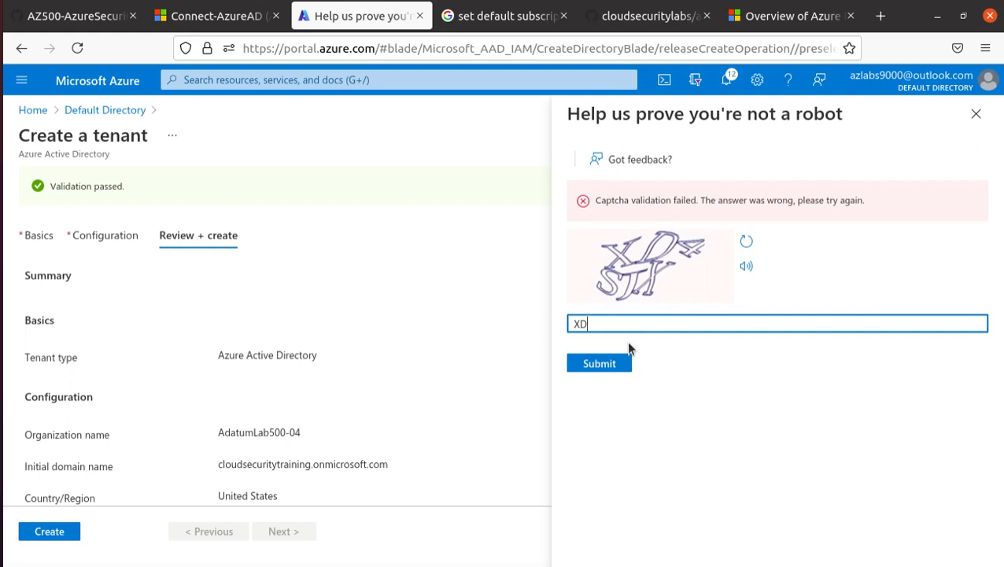
type("4SJX")
left_click(604, 364)
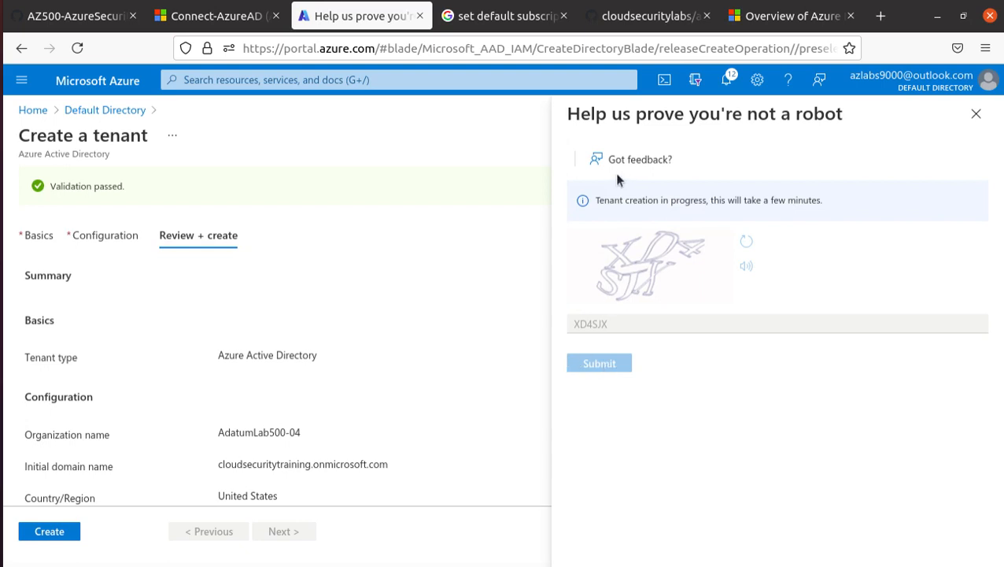
left_click_drag(600, 201, 823, 206)
- Read the lab instructions up to the Task 2 title, highlight "Activate Azure AD Premium P2 trial", and close the Connect-AzureAD documentation tab
left_click(78, 16)
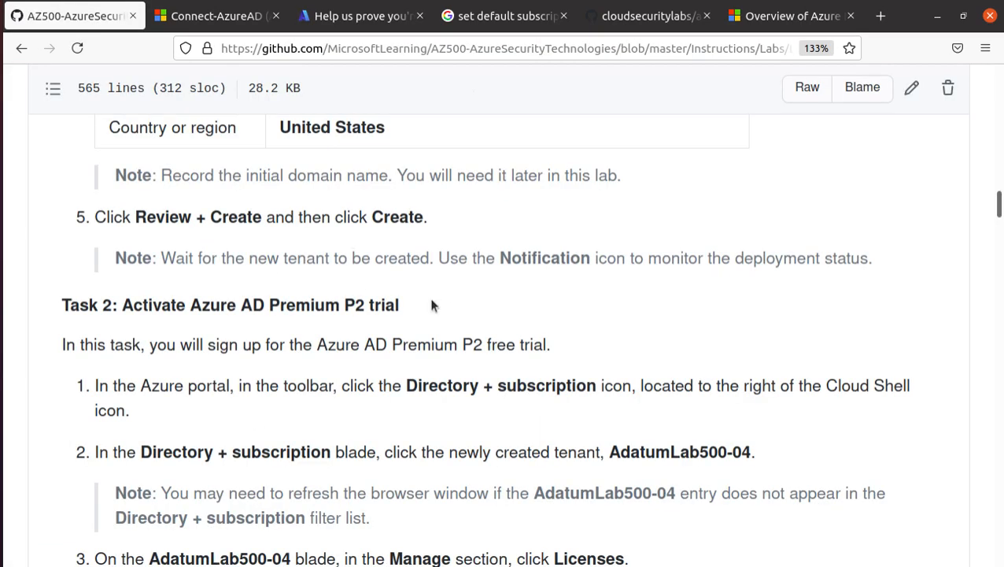
scroll(431, 408, "up", 3)
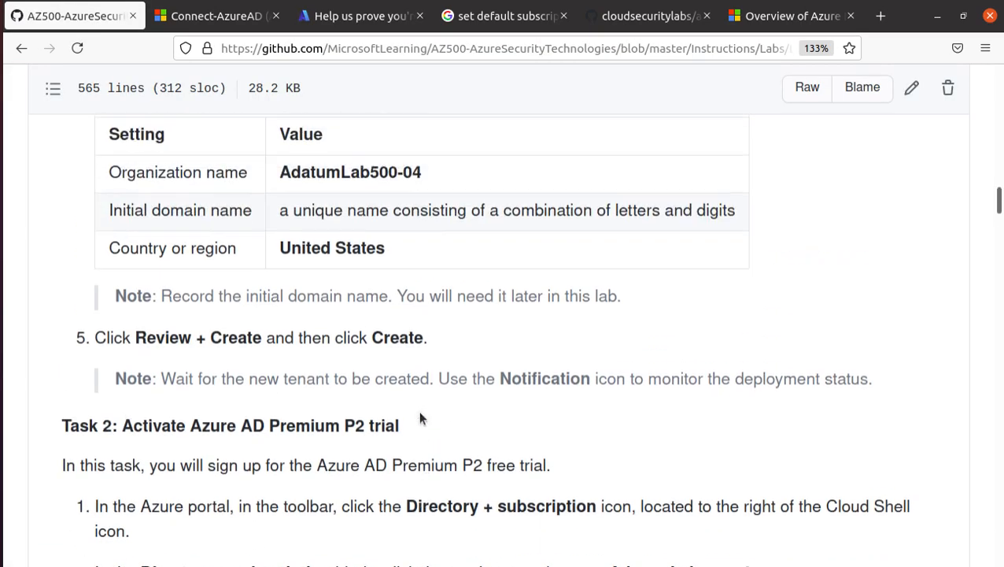
scroll(464, 369, "down", 3)
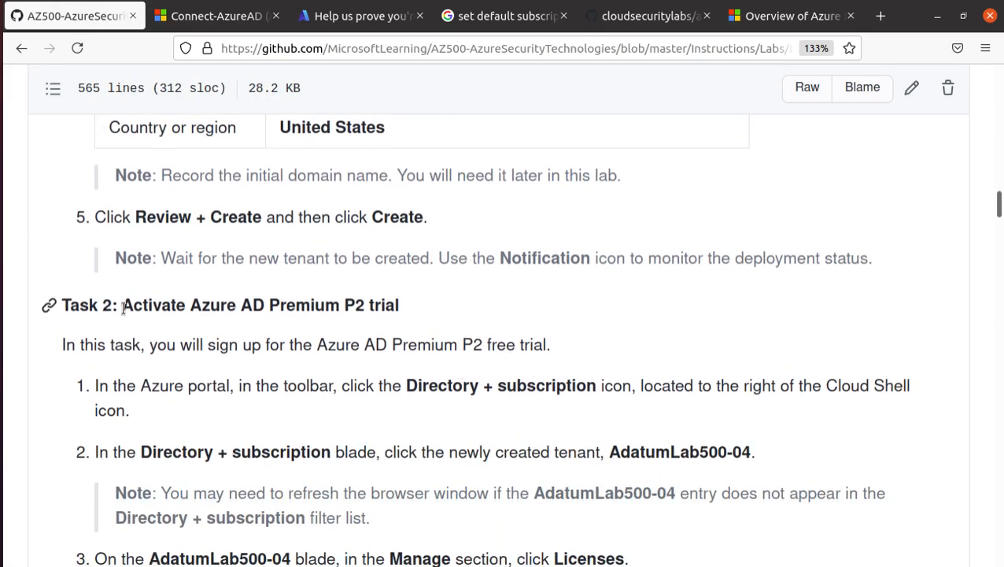
left_click_drag(123, 306, 432, 310)
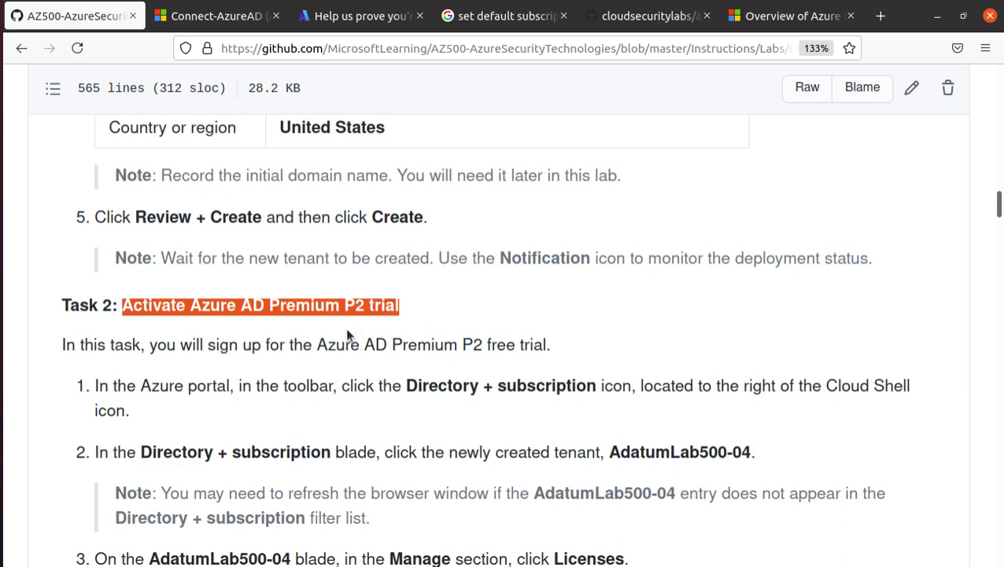
left_click(217, 16)
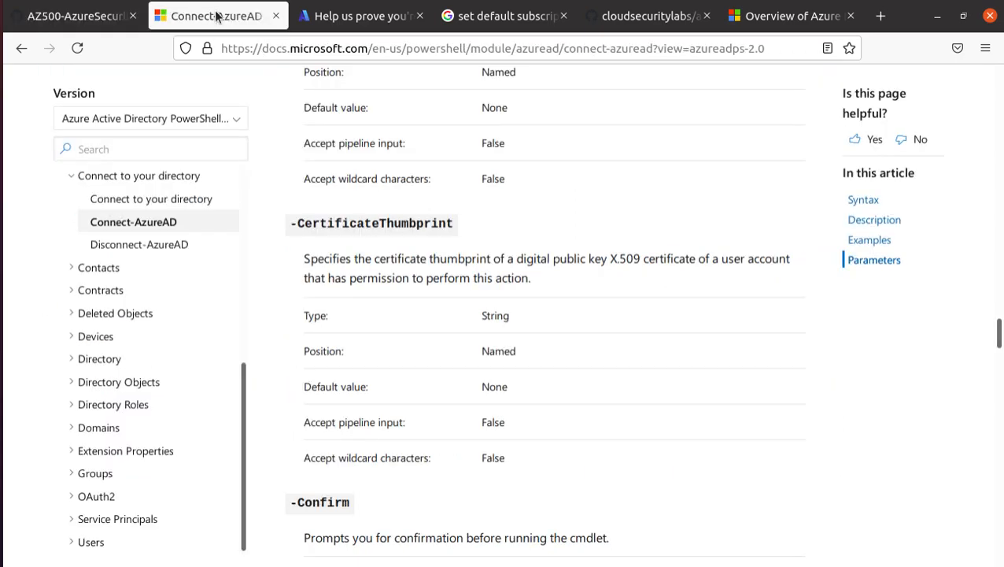
left_click(275, 15)
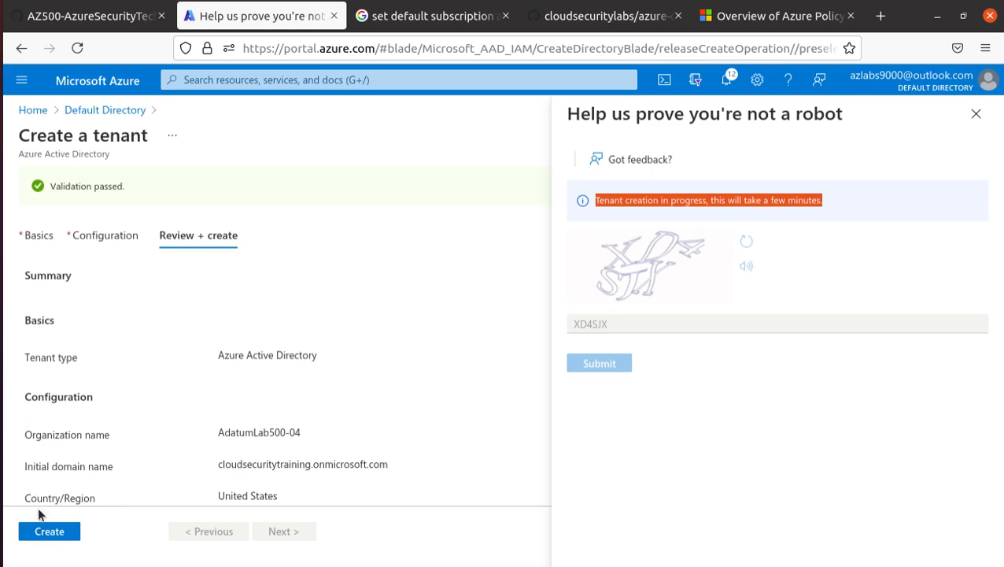
- Request the tenant creation once more, then review the portal notifications and dismiss all of them
left_click(66, 534)
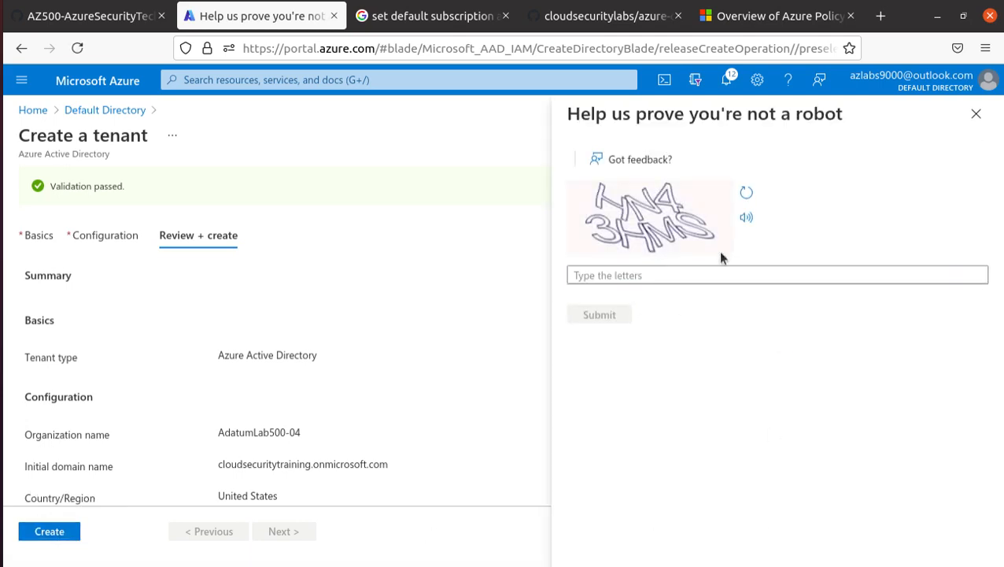
left_click(727, 80)
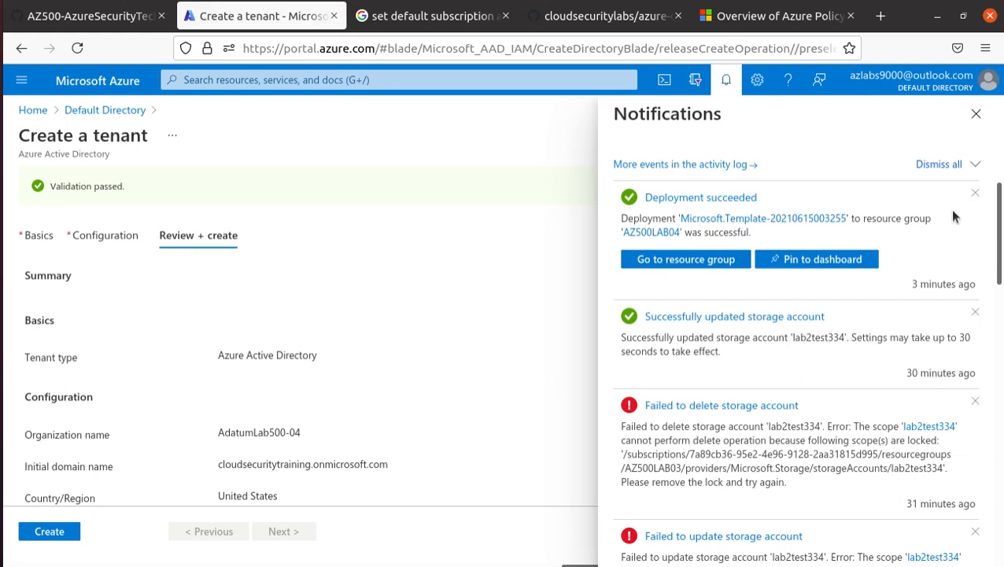
left_click(976, 193)
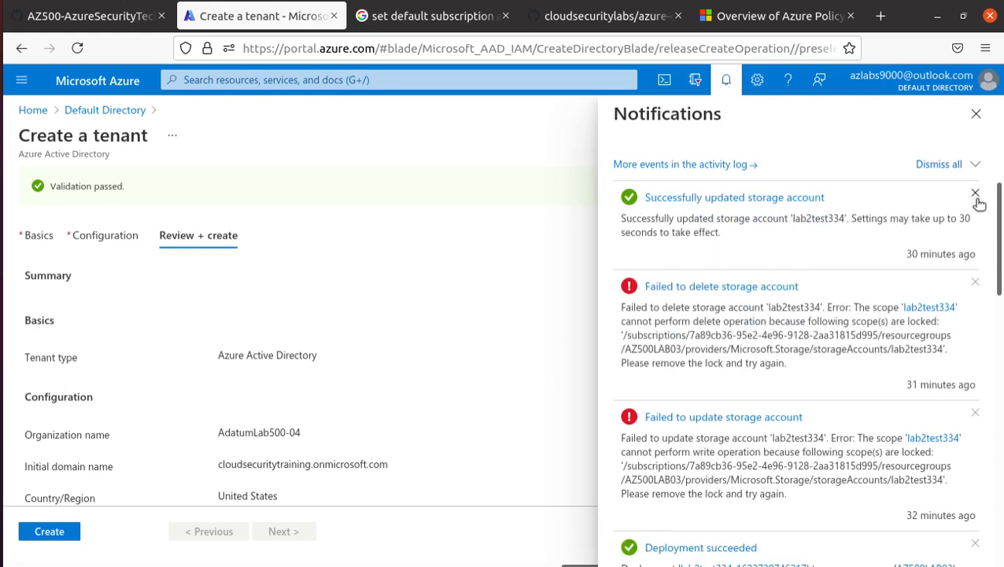
left_click(976, 194)
left_click(929, 164)
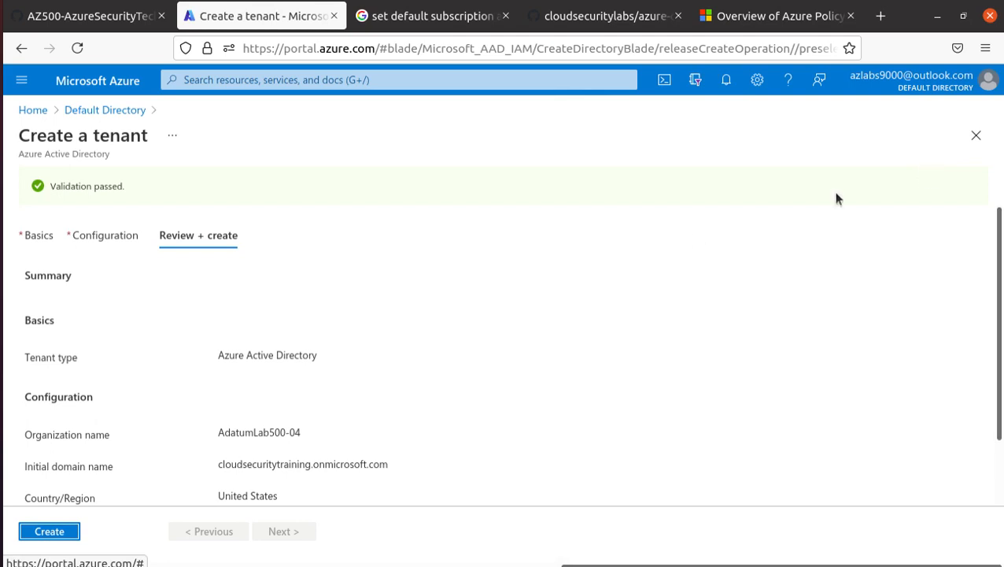
- Try creating the AdatumLab500-04 tenant again by submitting the captcha characters, highlight the resulting message, and close the robot check
scroll(252, 386, "down", 2)
left_click(48, 532)
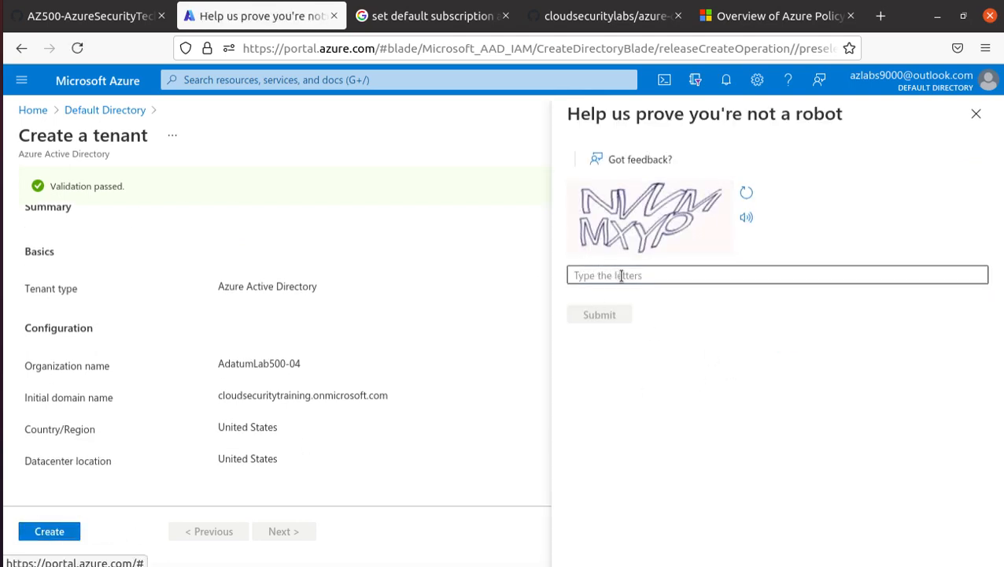
left_click(621, 276)
type("NVVMMXYP")
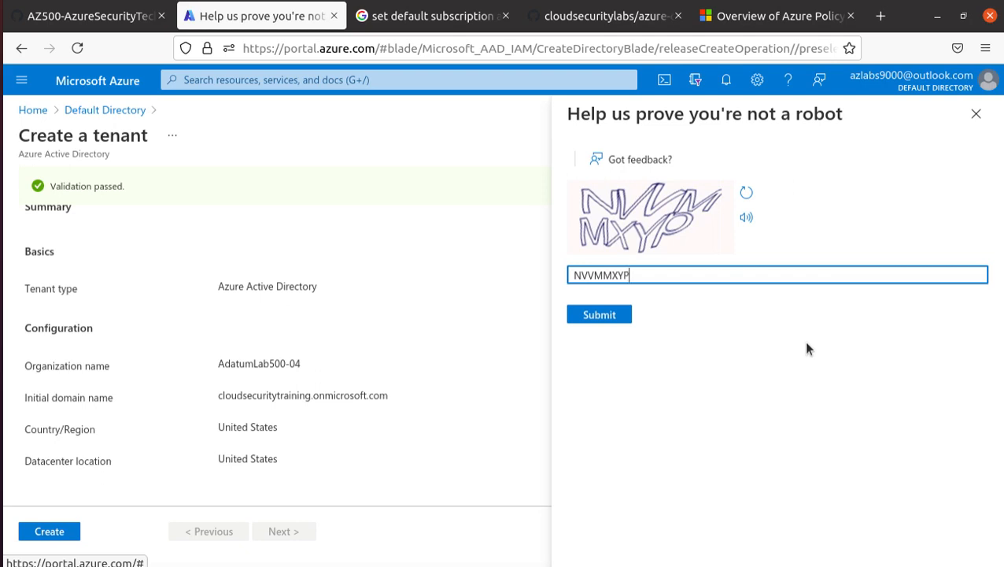
left_click(616, 315)
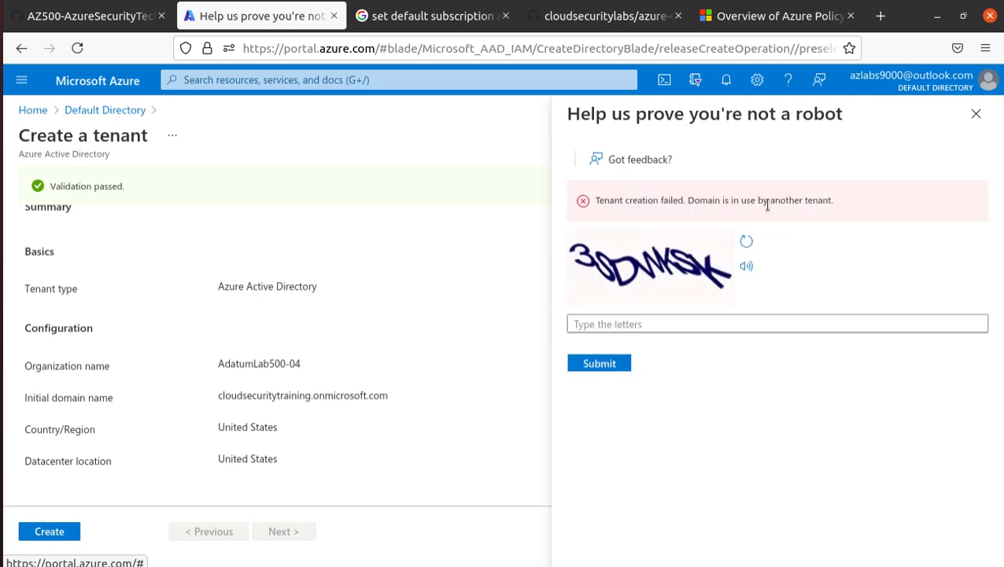
left_click_drag(595, 203, 842, 205)
left_click(977, 115)
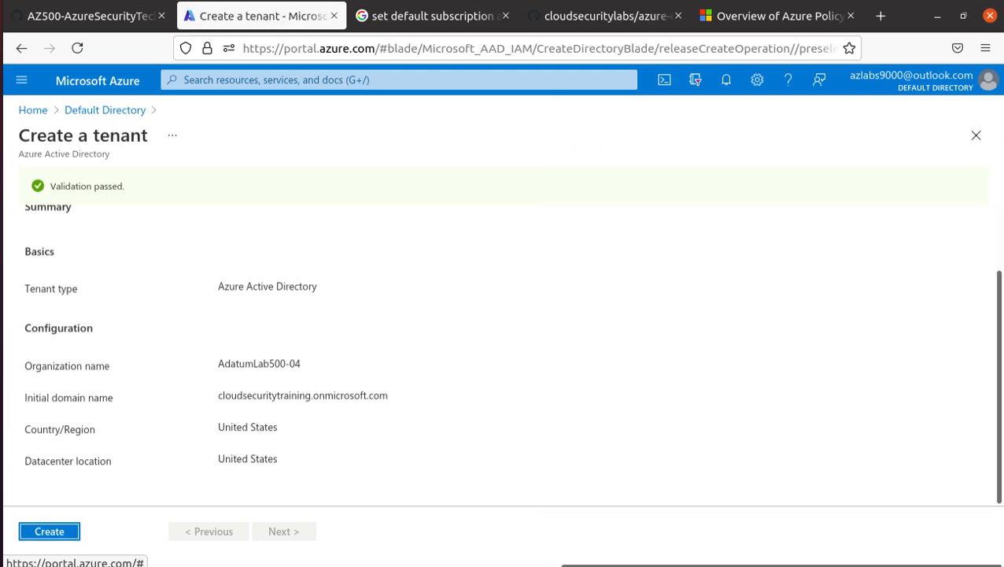
- Open the Default Directory overview from the portal home page, then check the account details and the options of the default subscription filter
left_click(36, 112)
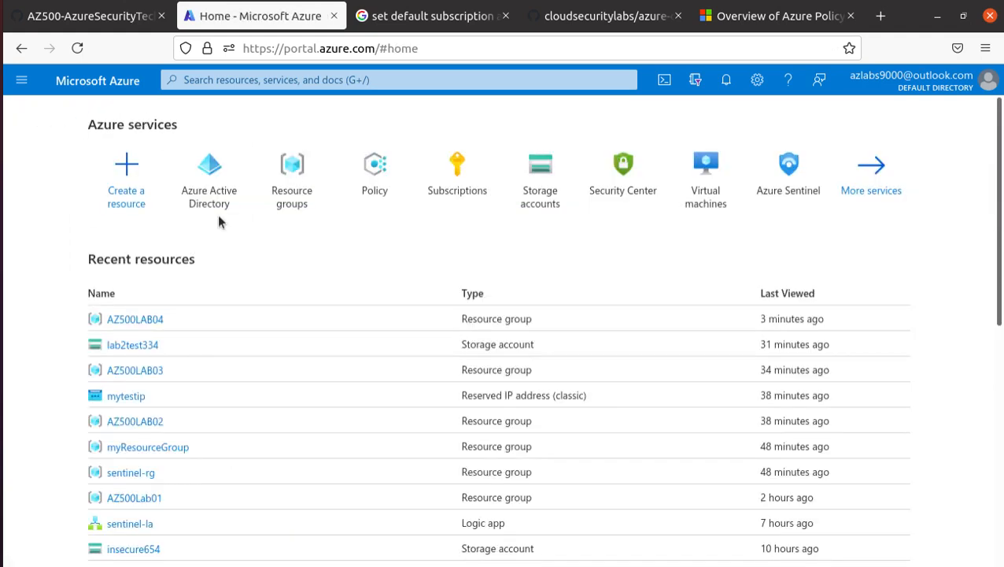
left_click(218, 211)
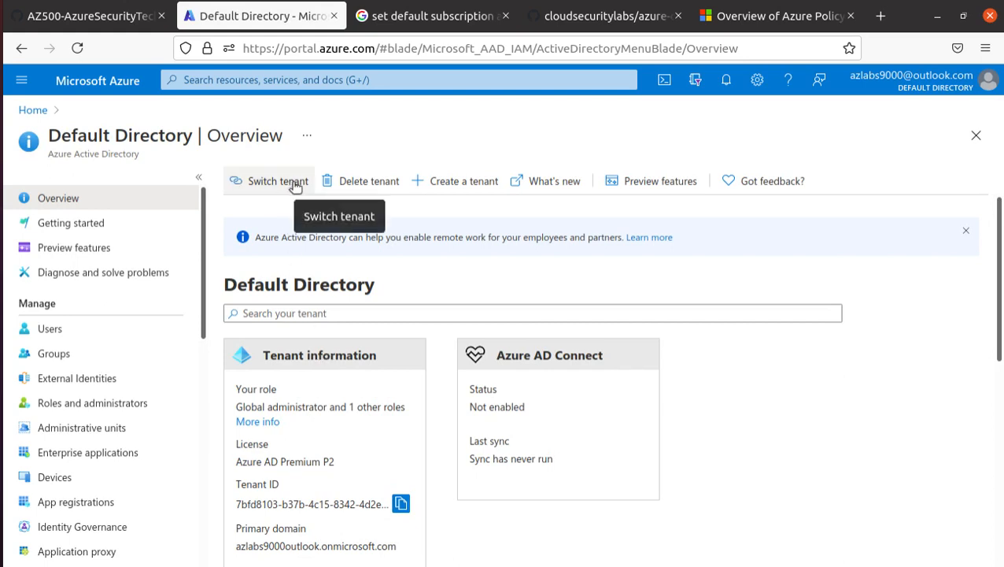
left_click(939, 88)
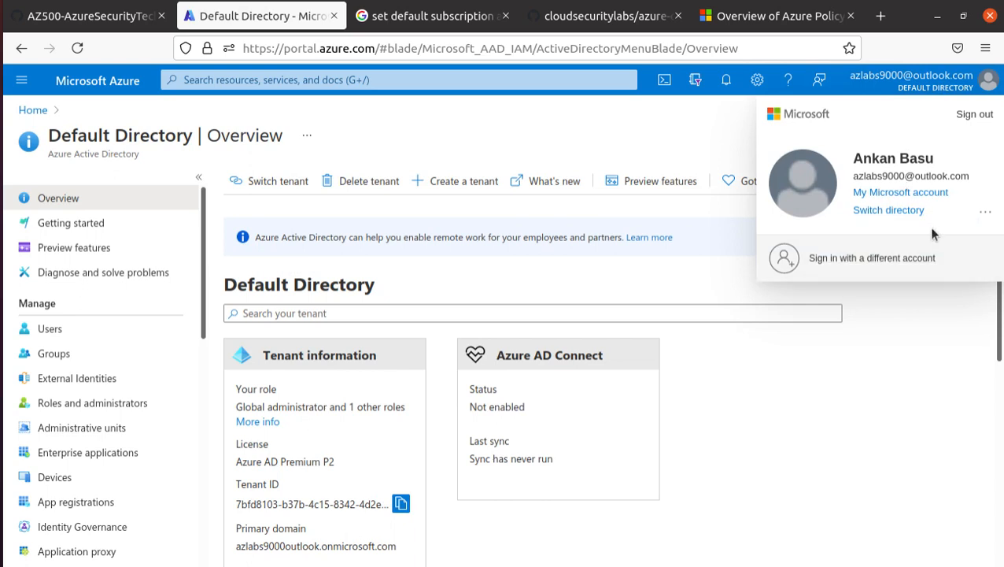
left_click(698, 85)
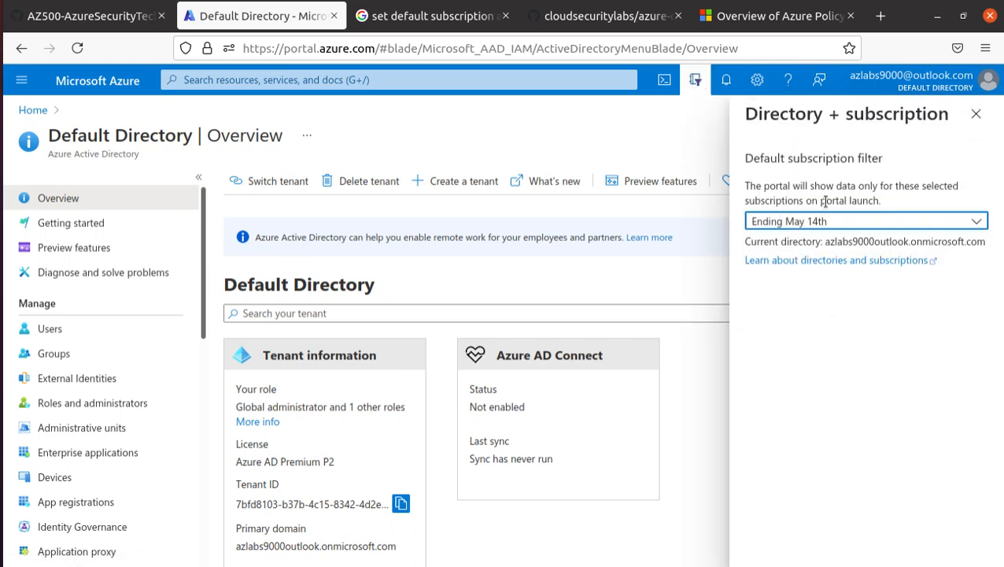
left_click(887, 221)
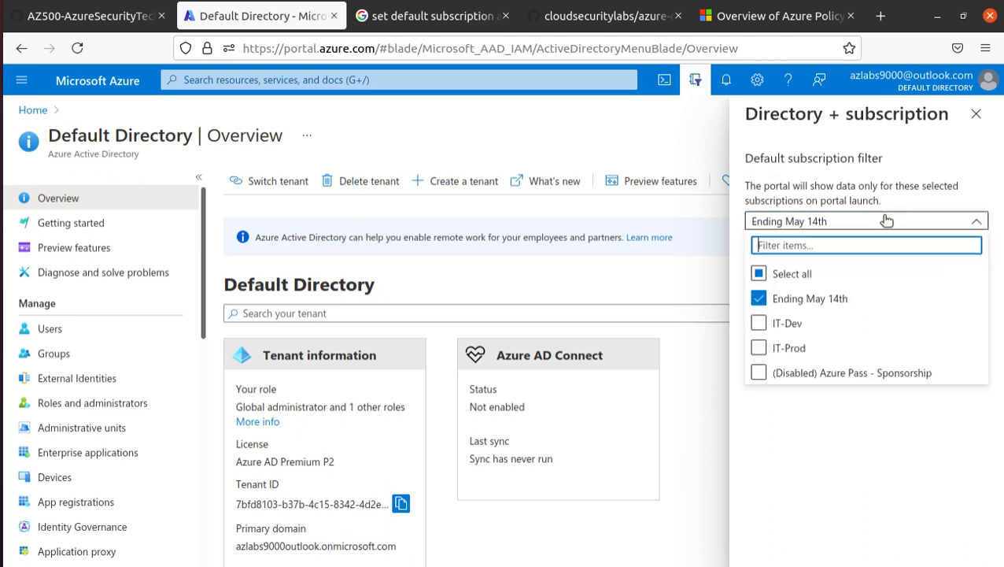
left_click(888, 221)
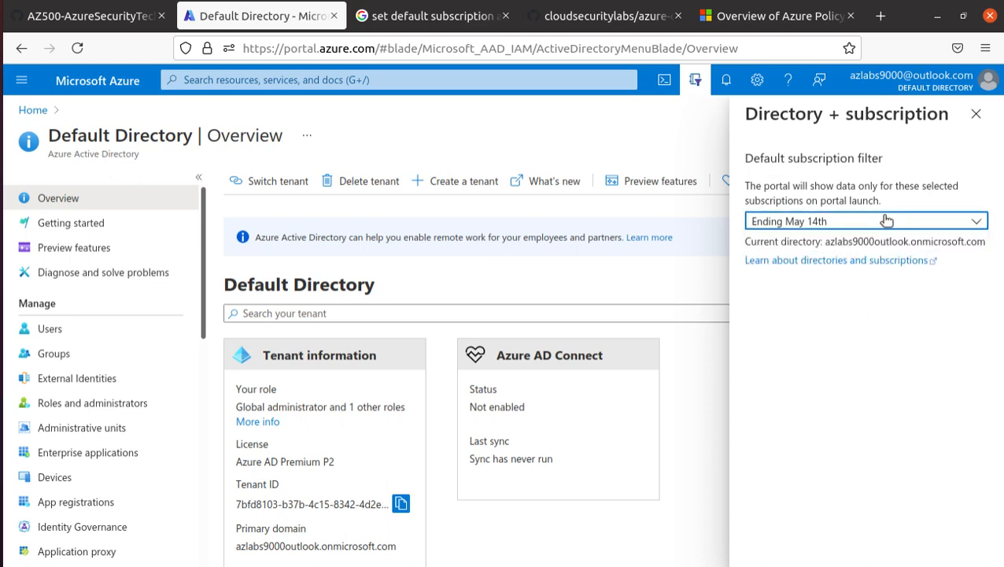
left_click(976, 114)
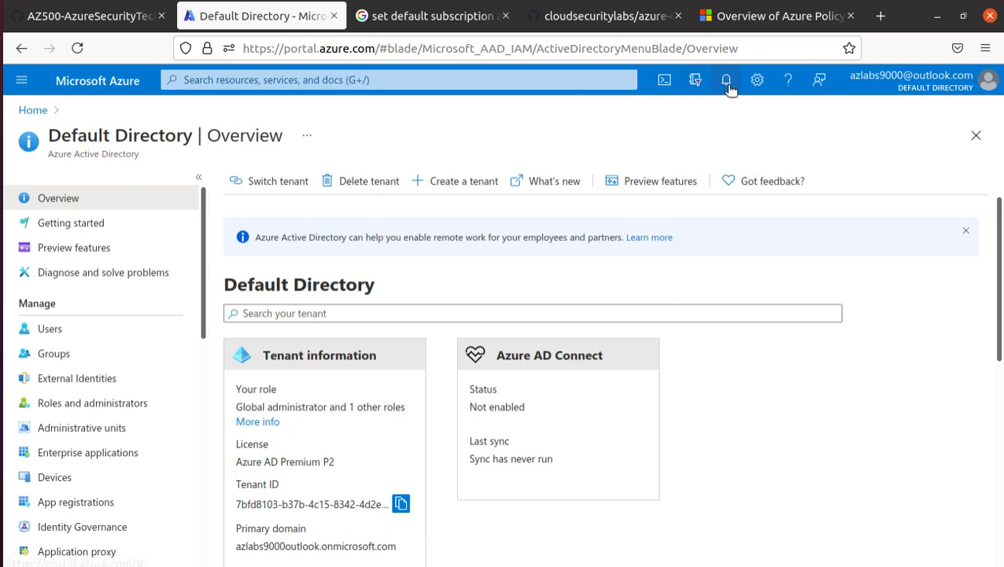
left_click(697, 83)
left_click(697, 82)
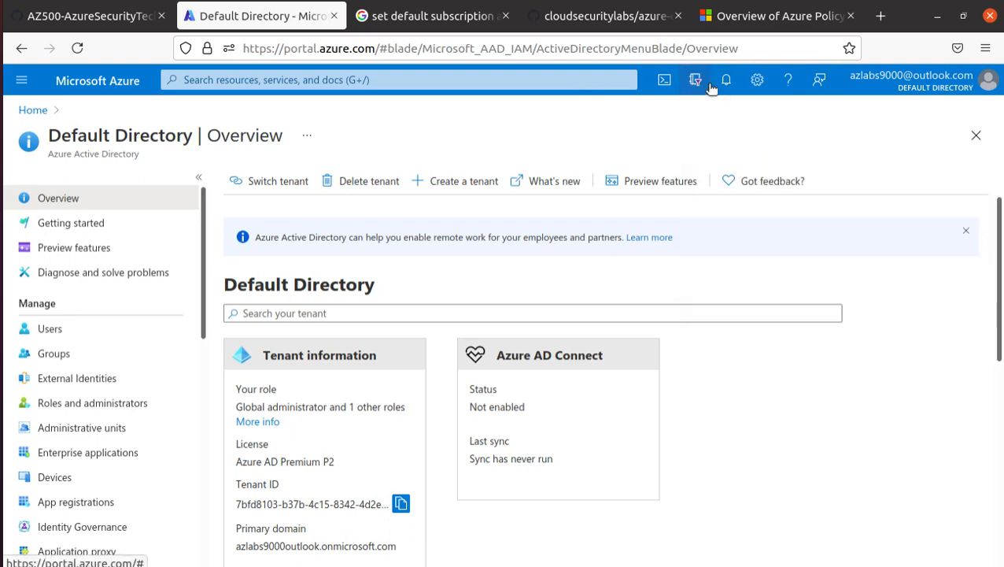
- View the tenants available for switching, check the signed-in account's current directory, and return to the Default Directory overview
left_click(288, 181)
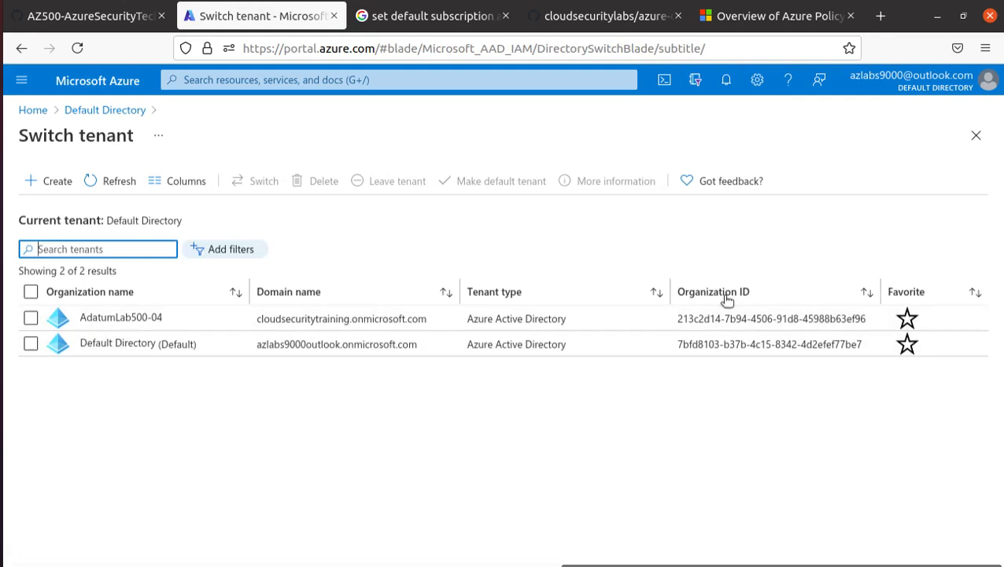
mouse_move(859, 96)
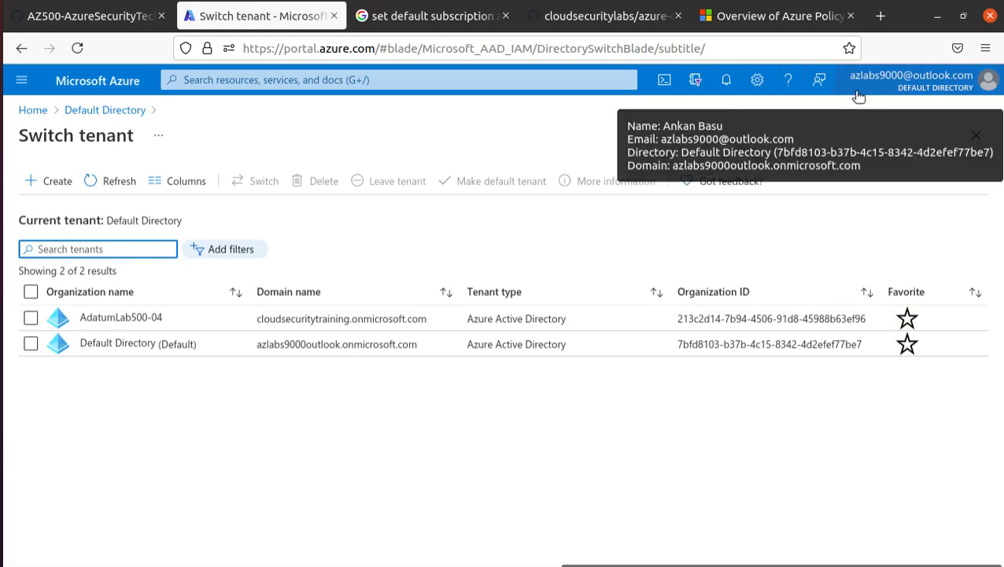
left_click(942, 83)
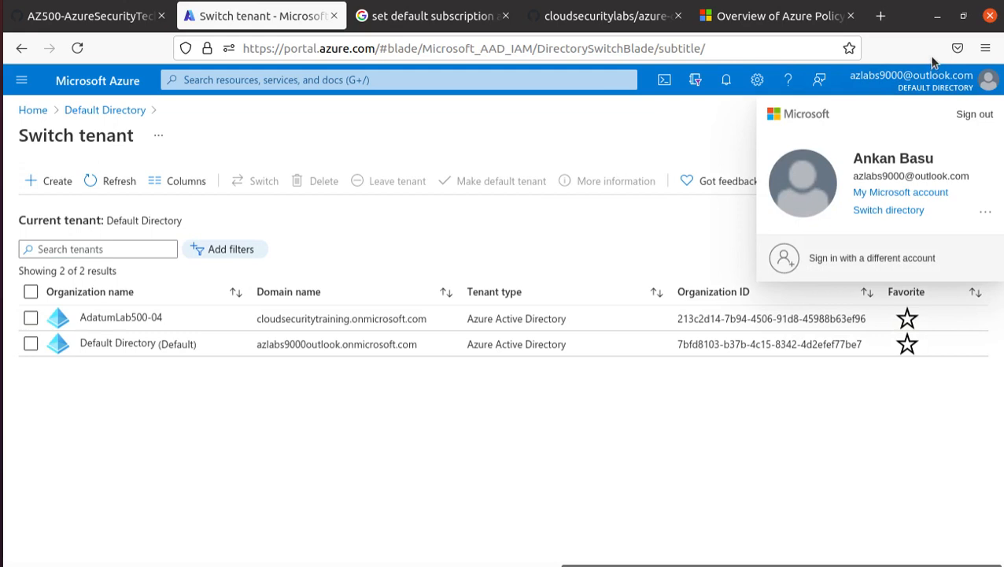
left_click(460, 252)
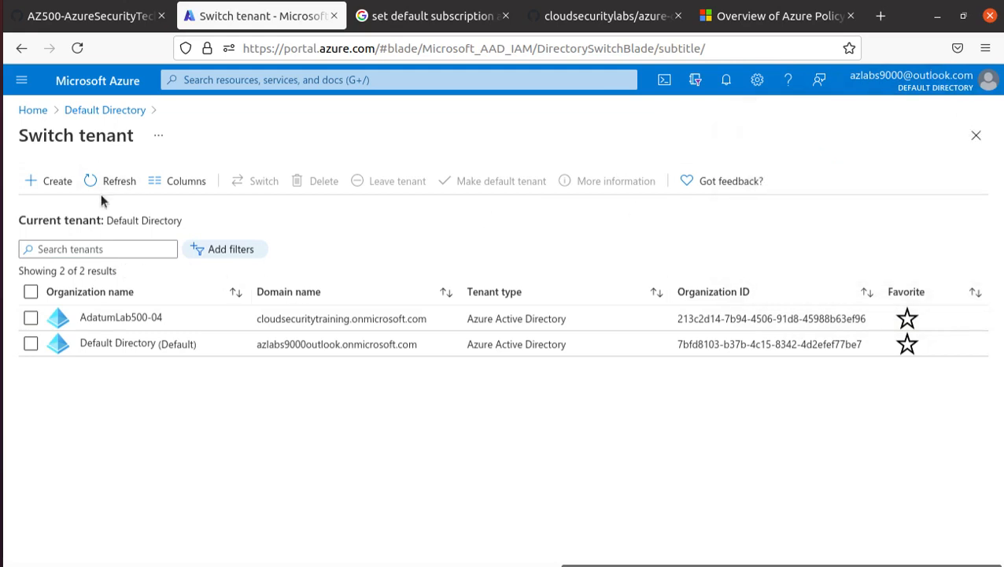
left_click(94, 112)
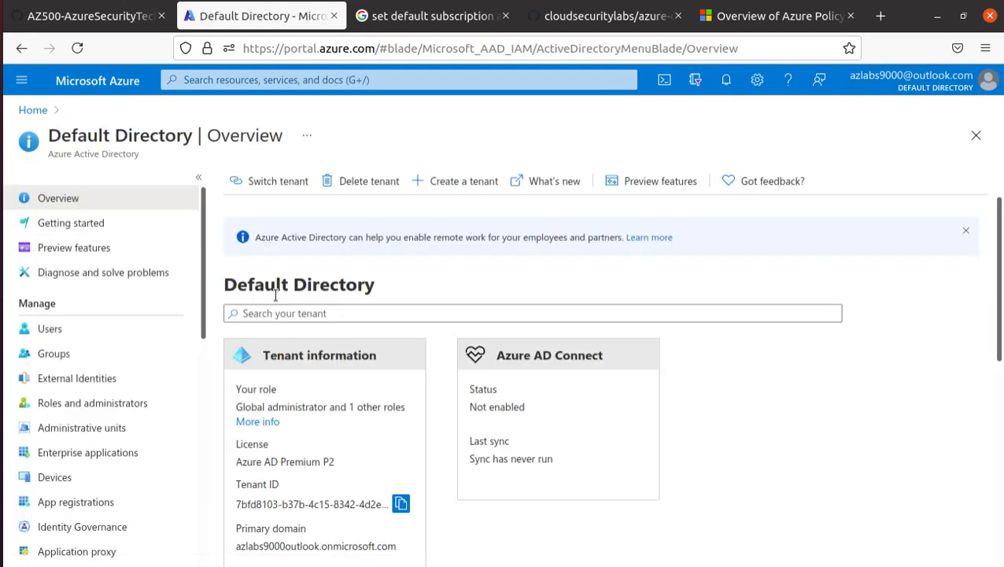
- Reopen the list of switchable tenants, examine the profile, tenant information and objects of AdatumLab500-04, and close its details
left_click(286, 186)
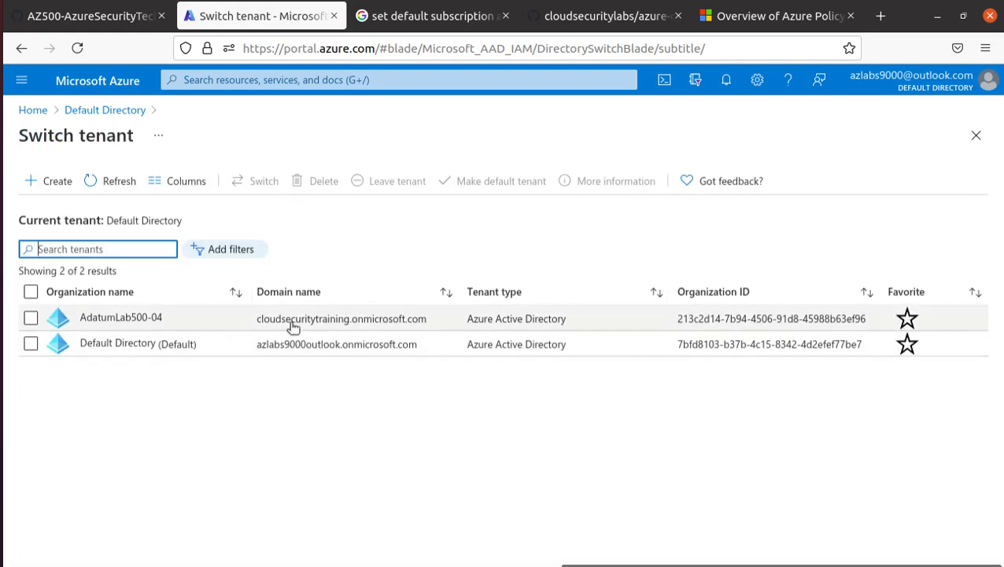
left_click(339, 320)
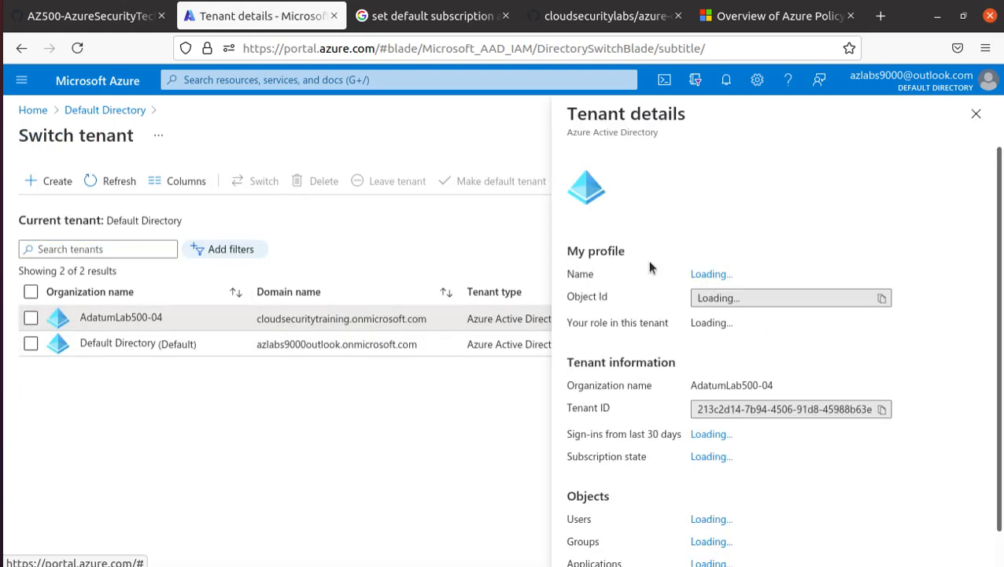
scroll(679, 473, "down", 1)
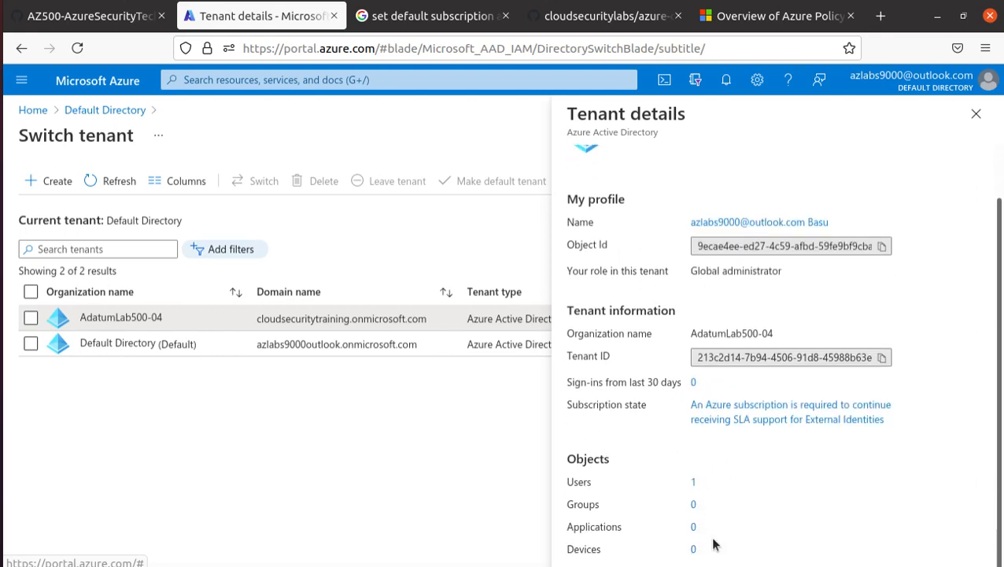
scroll(713, 543, "up", 1)
scroll(720, 540, "down", 1)
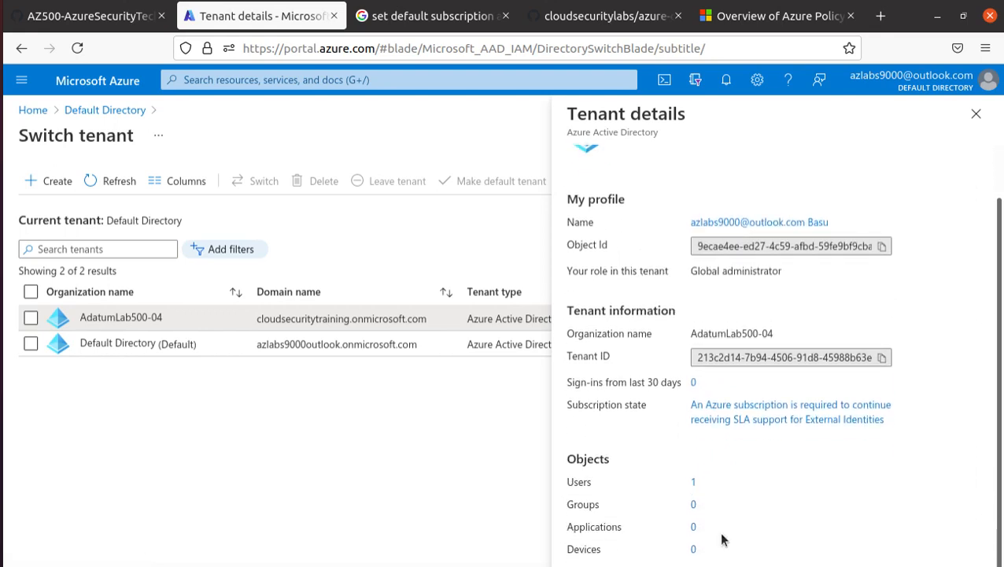
scroll(723, 539, "up", 1)
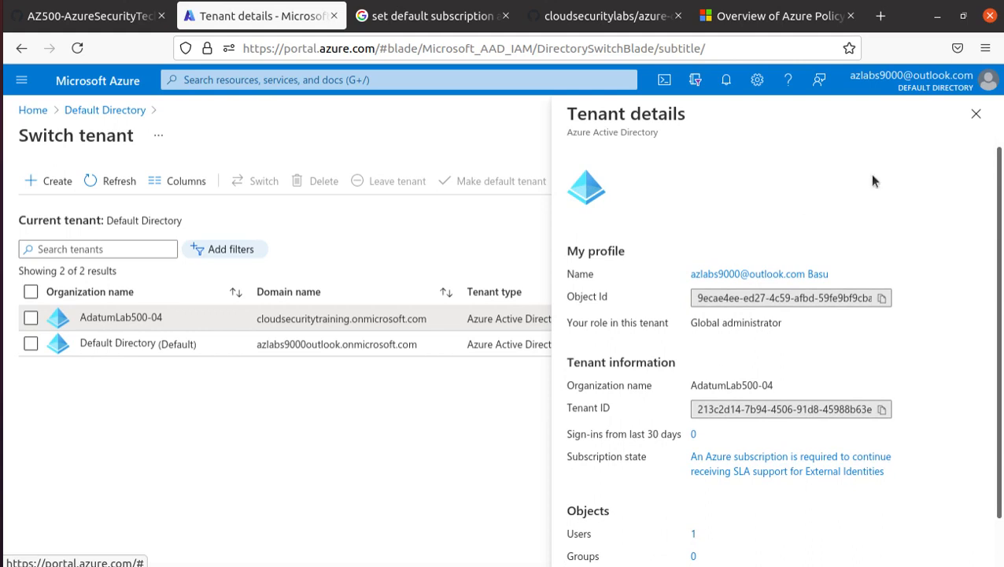
left_click(976, 114)
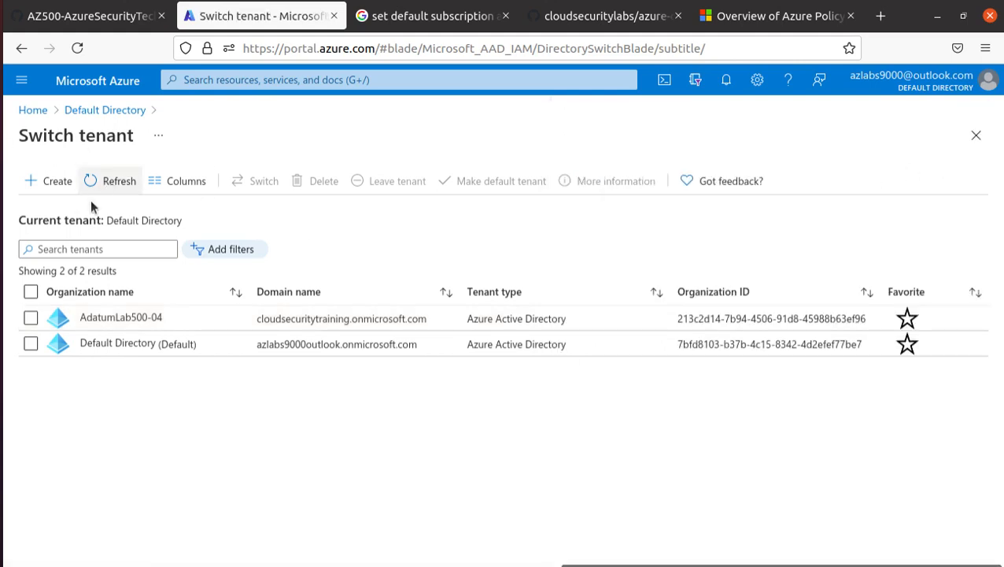
- Review the AdatumLab500-04 tenant details once more, select that tenant, and switch the portal from Default Directory to it
left_click(140, 322)
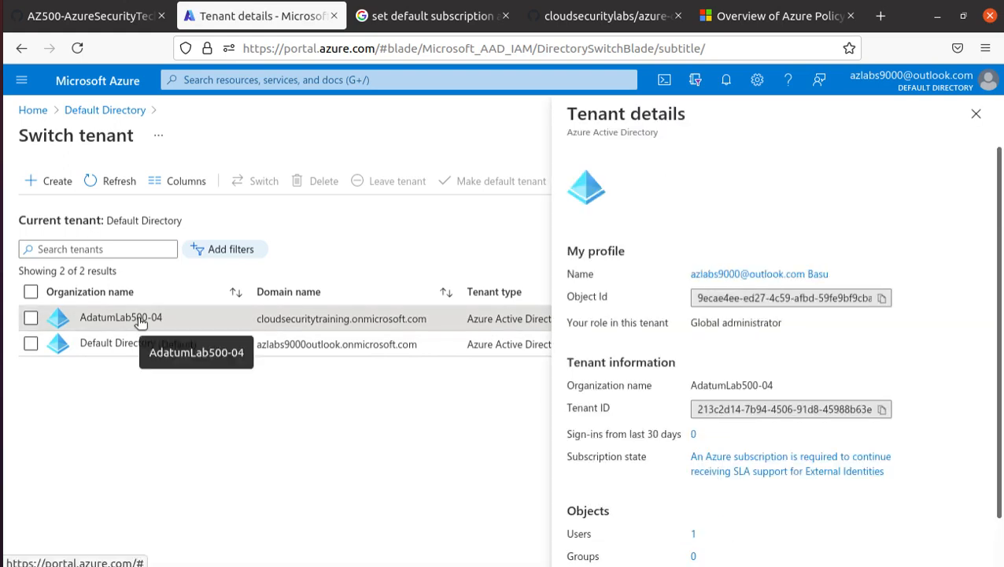
scroll(721, 310, "down", 1)
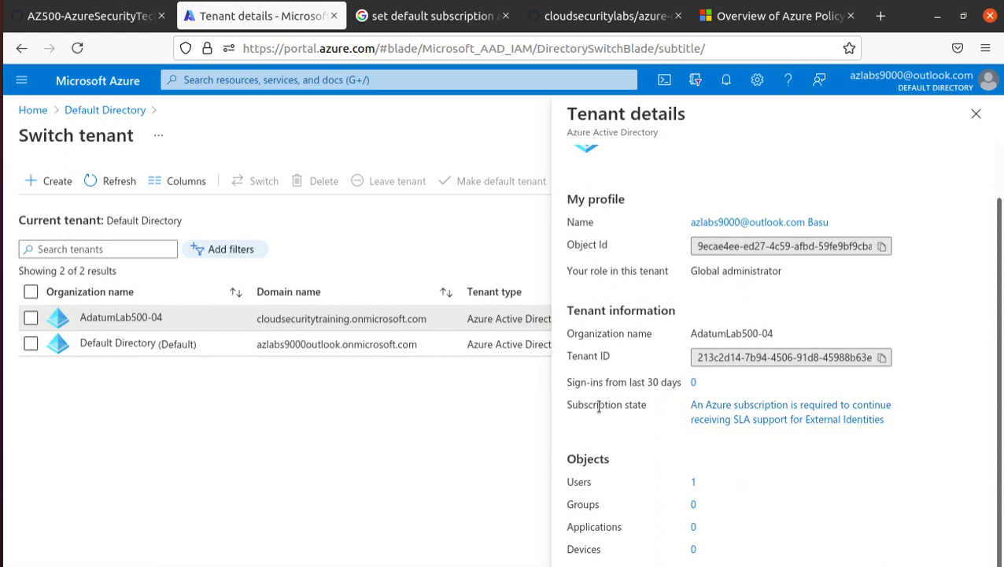
left_click(30, 317)
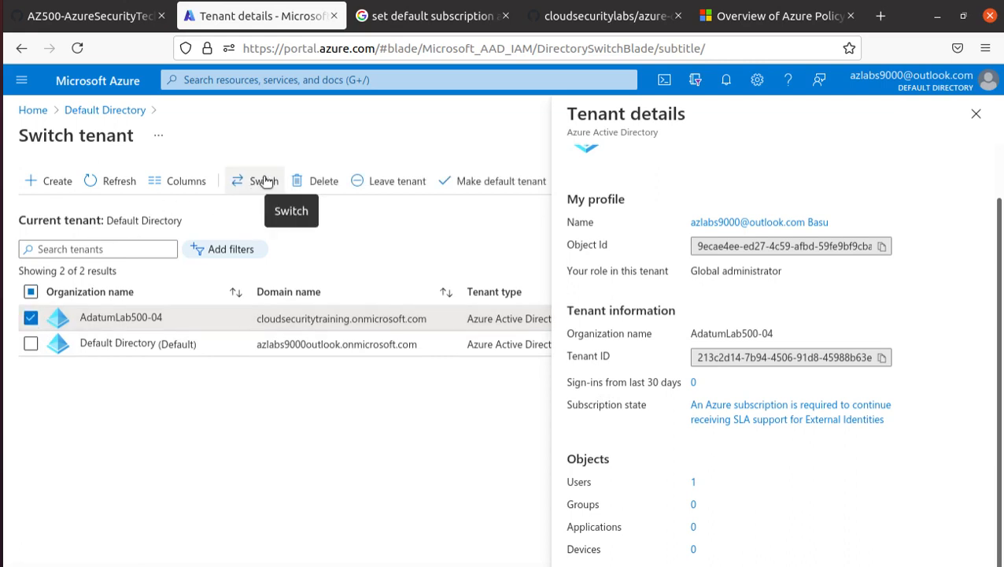
left_click(976, 114)
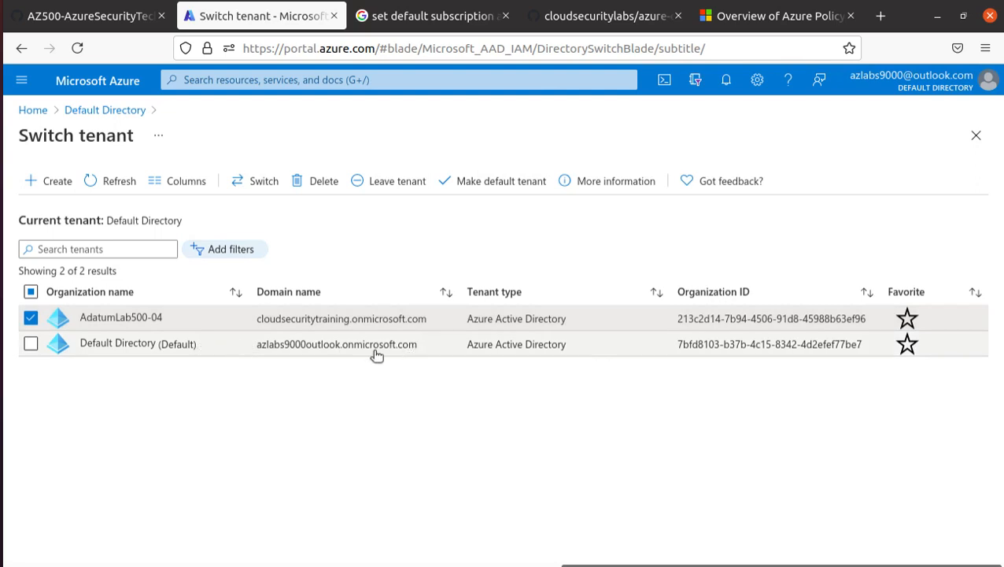
left_click(976, 94)
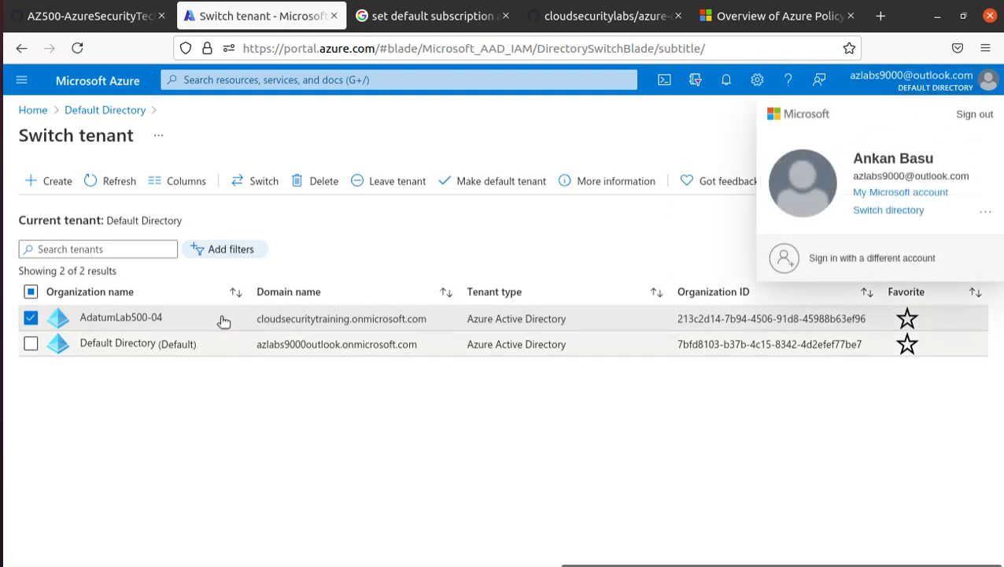
left_click(270, 182)
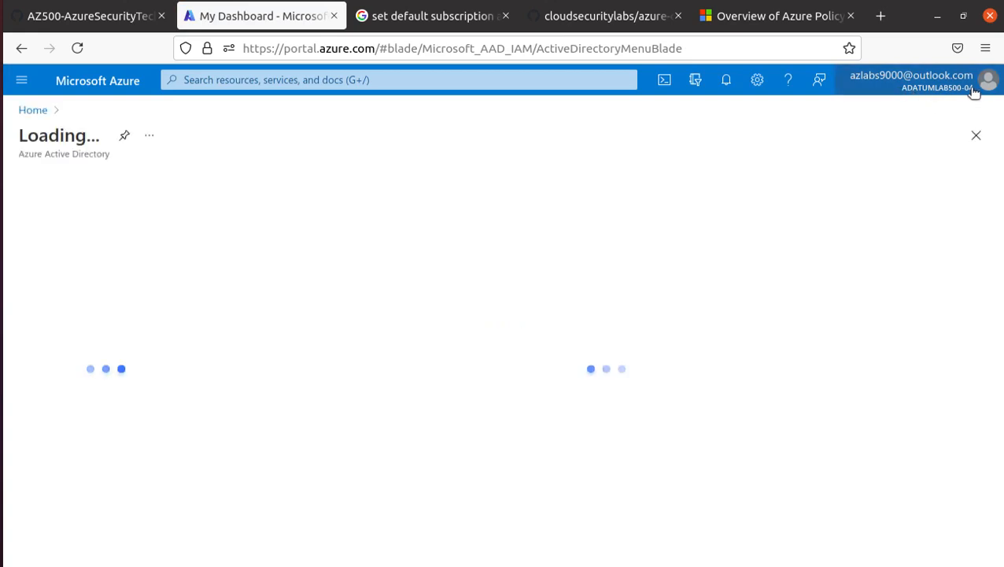
- Check the signed-in account's current directory and highlight the tenant name AdatumLab500-04 in the overview heading
left_click(972, 89)
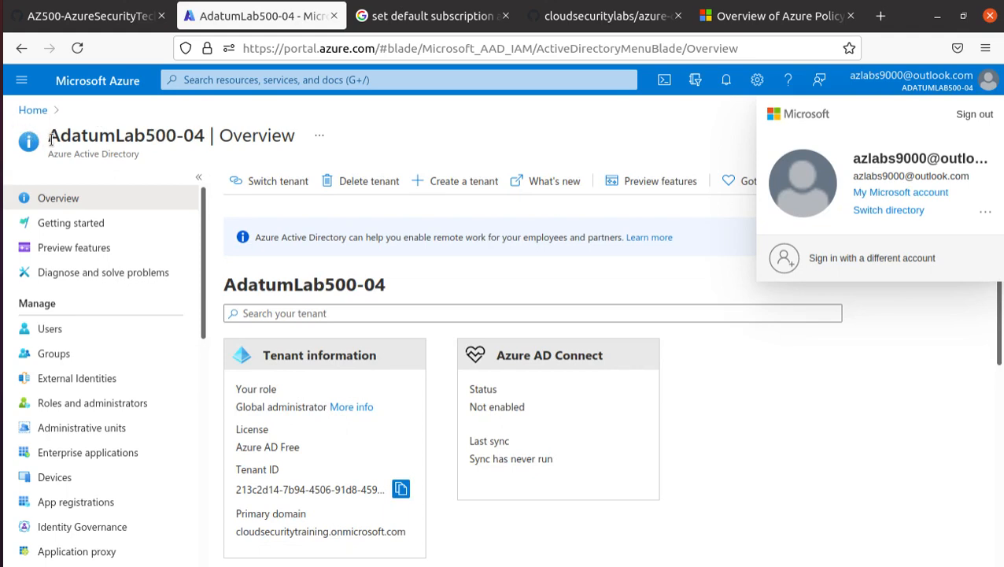
left_click(51, 140)
left_click_drag(209, 138, 48, 139)
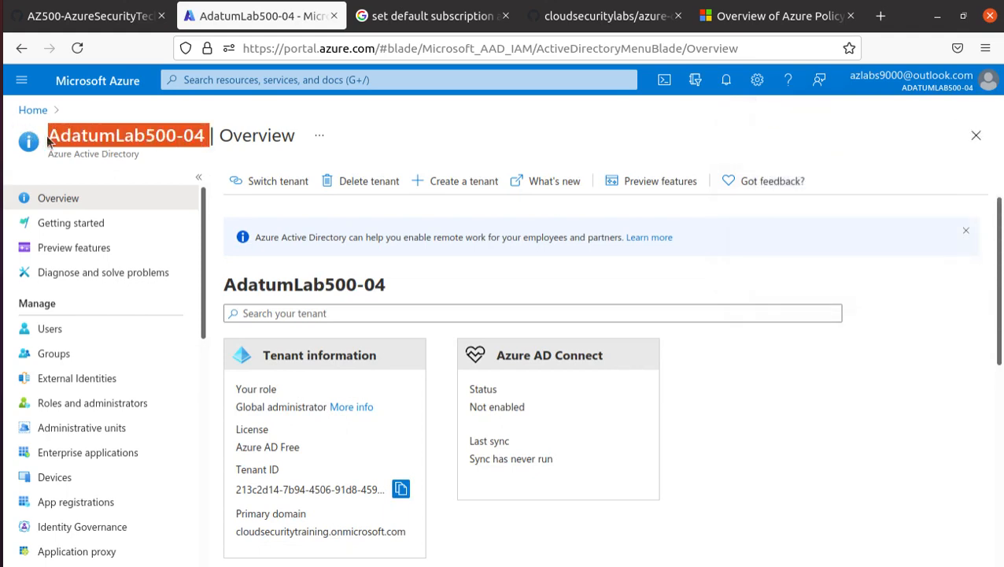
left_click(941, 88)
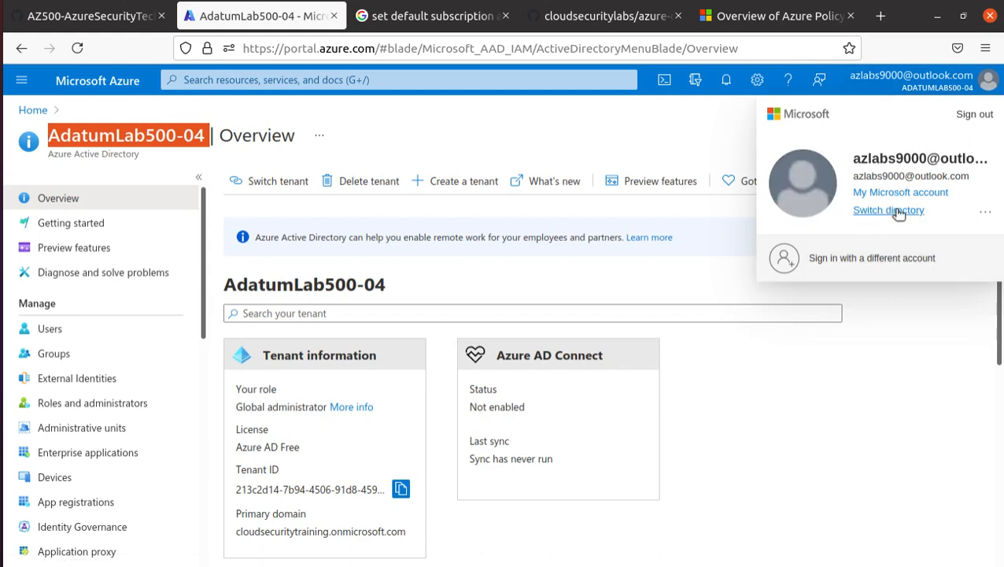
- Return to the GitHub lab instructions, highlight Task 2's step about opening AdatumLab500-04, and read the remaining trial activation steps
left_click(59, 18)
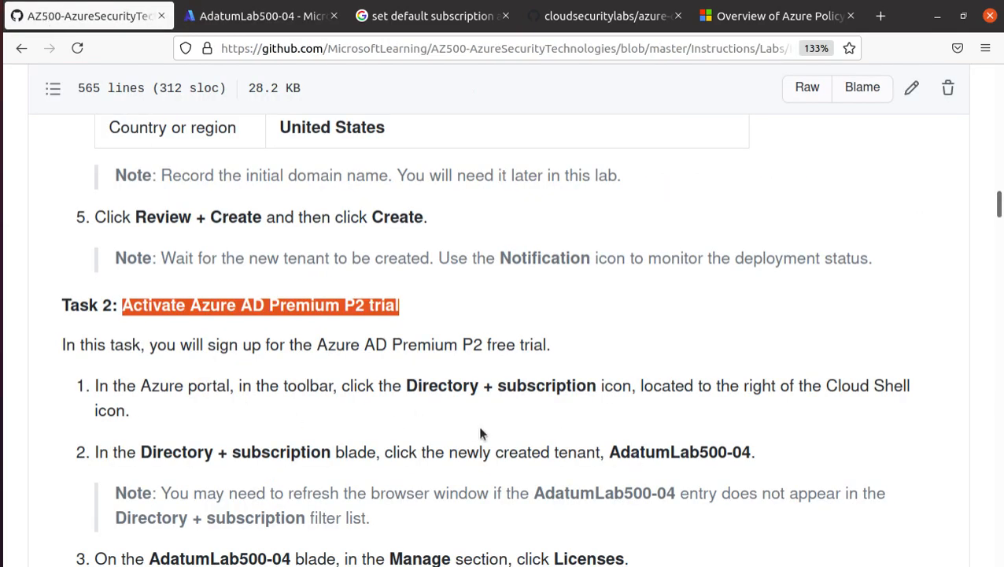
triple_click(649, 451)
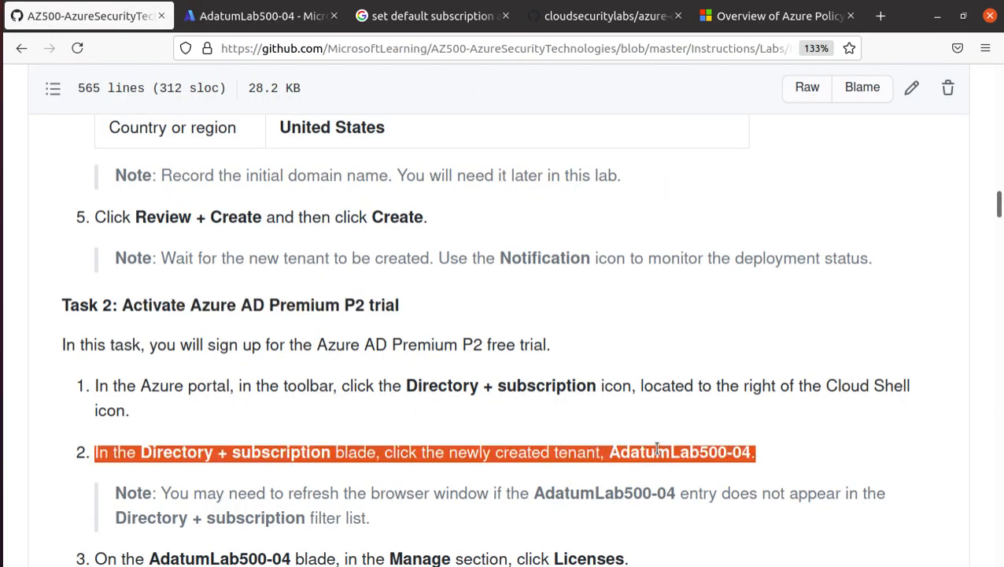
scroll(657, 450, "down", 3)
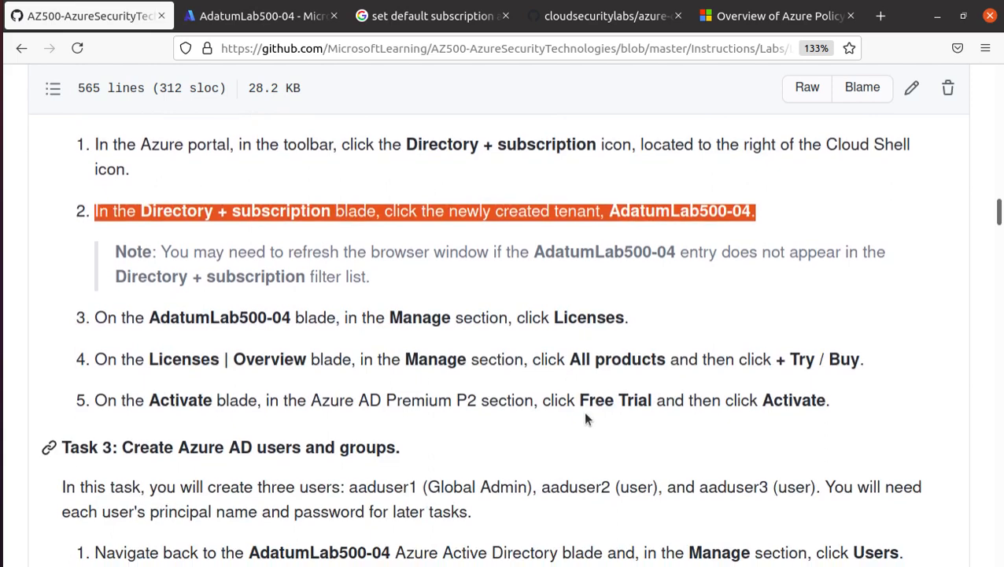
- Check the lab's Manage > Licenses instruction, switch back to the Azure portal, and open the Licenses page of AdatumLab500-04
double_click(418, 315)
double_click(622, 317)
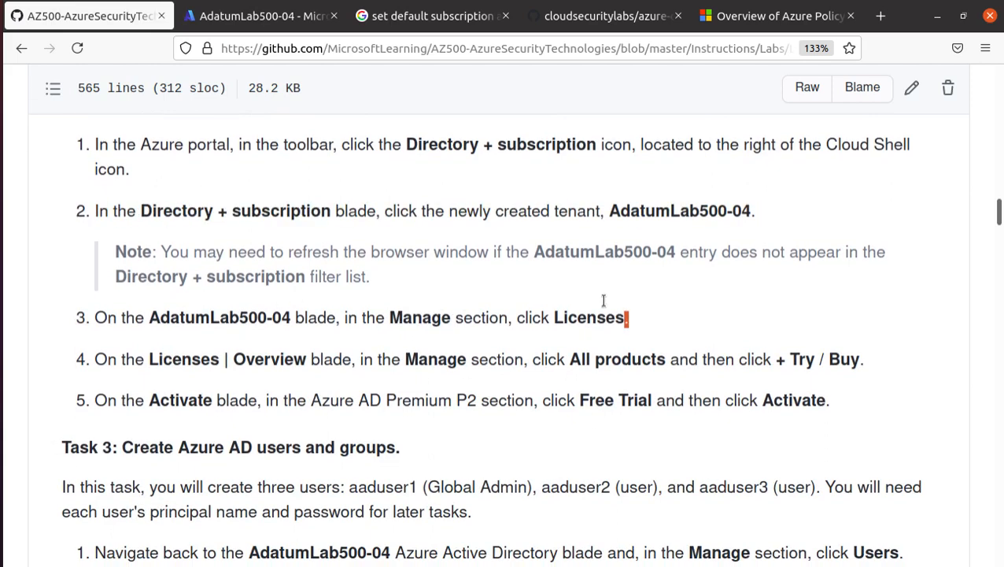
left_click(257, 18)
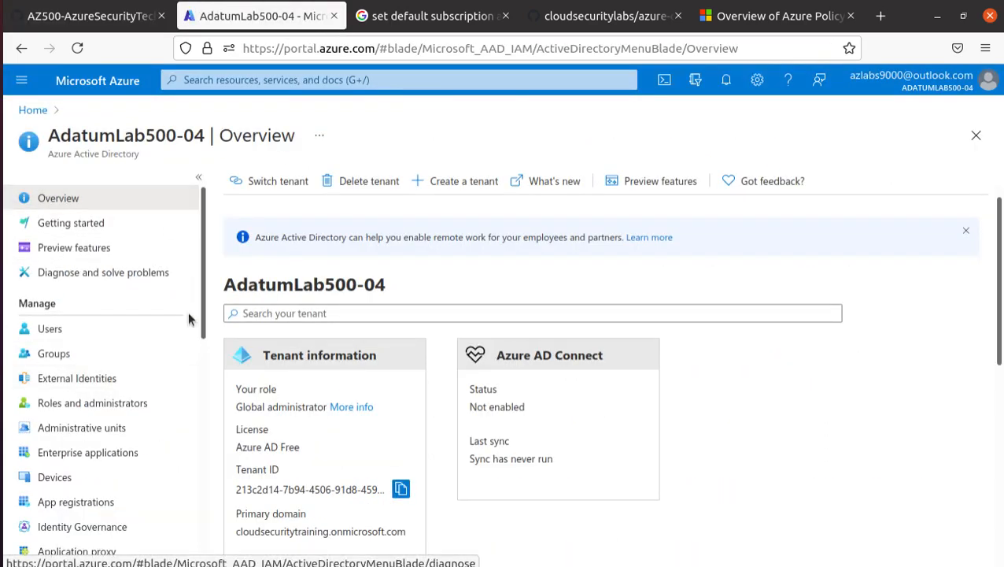
double_click(24, 306)
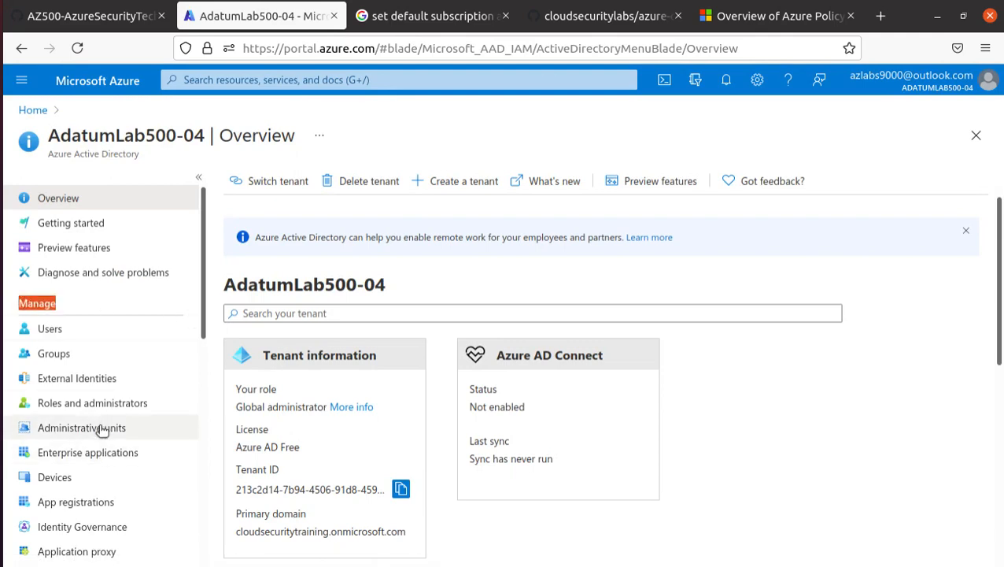
scroll(102, 431, "down", 1)
left_click(83, 488)
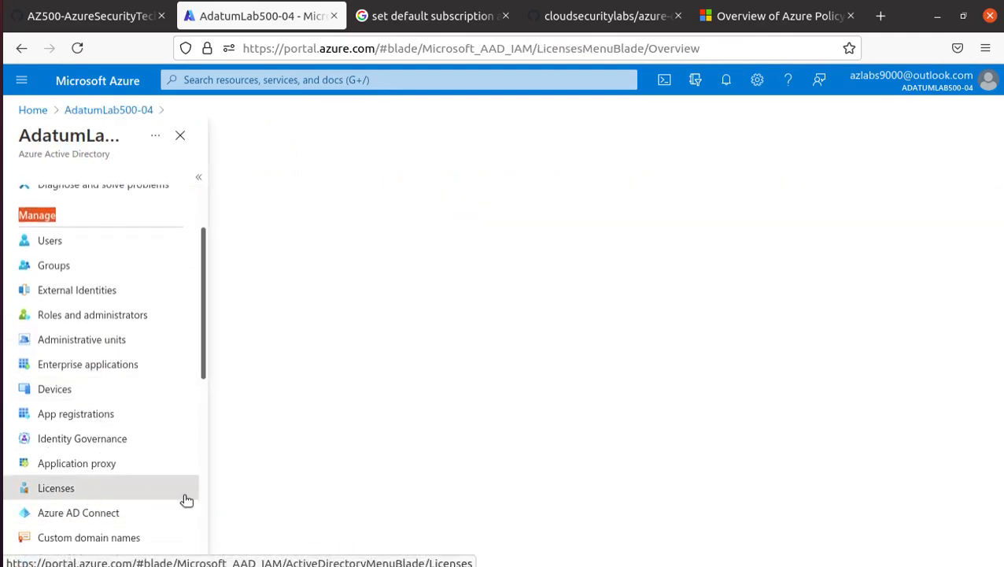
- Examine the Licenses overview, and read through the tenant's list of licensed features and their availability
scroll(529, 400, "down", 1)
scroll(527, 405, "up", 1)
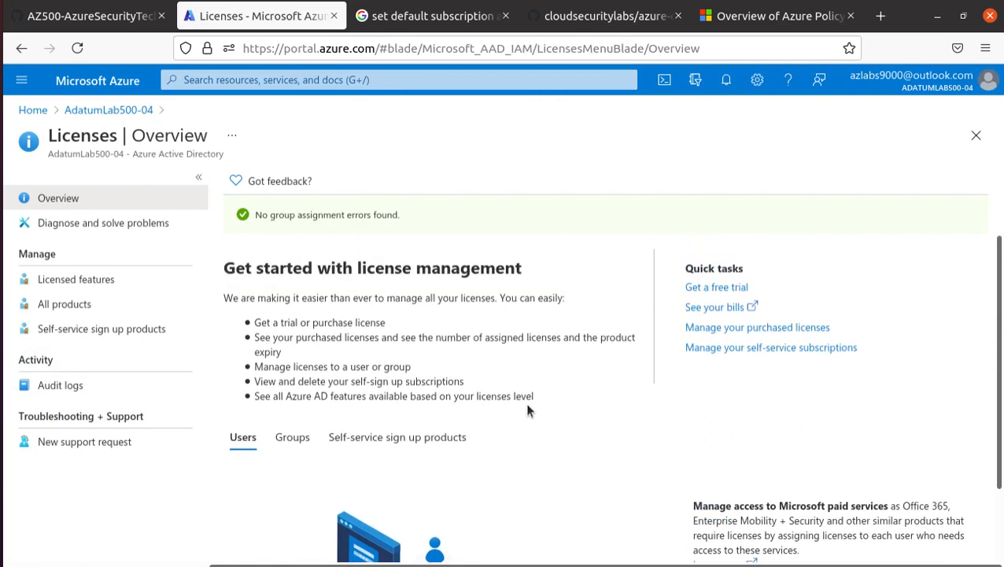
scroll(523, 410, "down", 1)
scroll(522, 407, "up", 1)
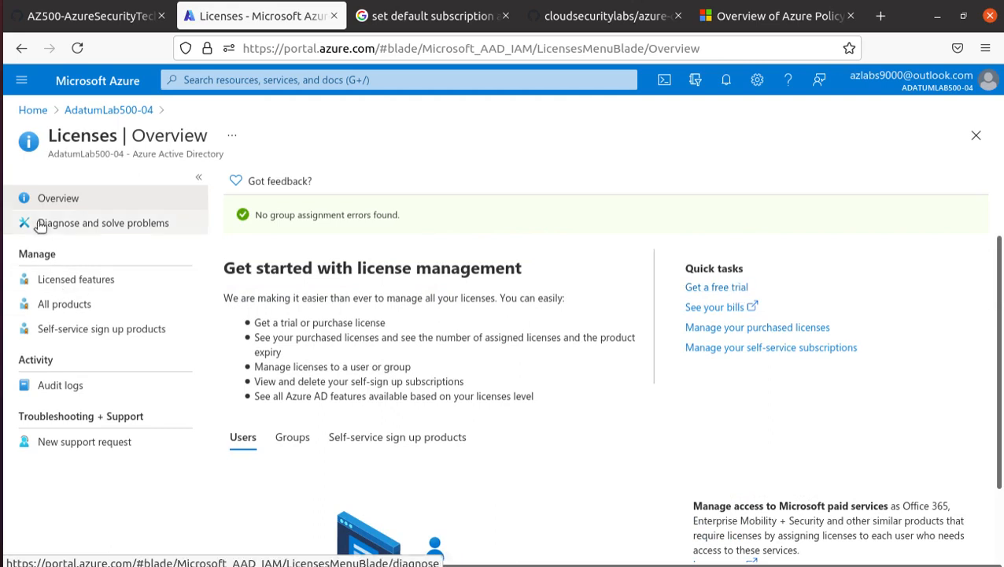
left_click(105, 285)
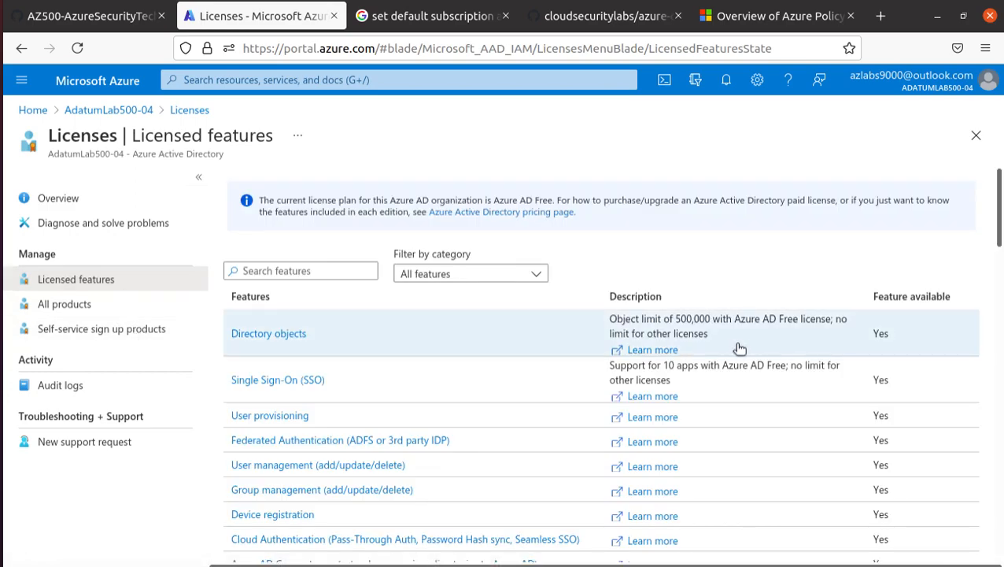
scroll(740, 347, "down", 10)
scroll(712, 448, "down", 5)
scroll(708, 455, "up", 15)
- From the tenant's All products page, activate the Azure AD Premium P2 free trial
left_click(93, 305)
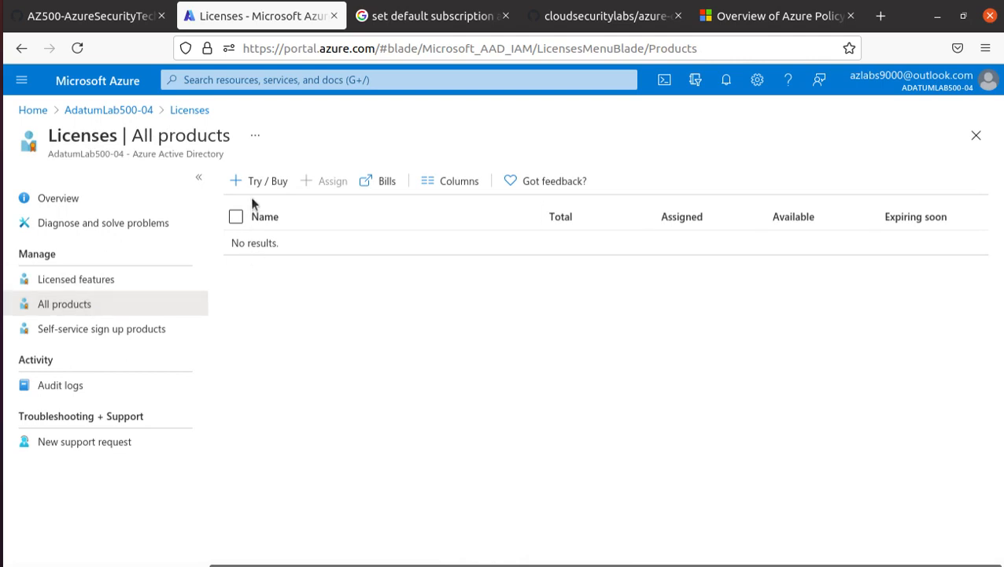
left_click(280, 183)
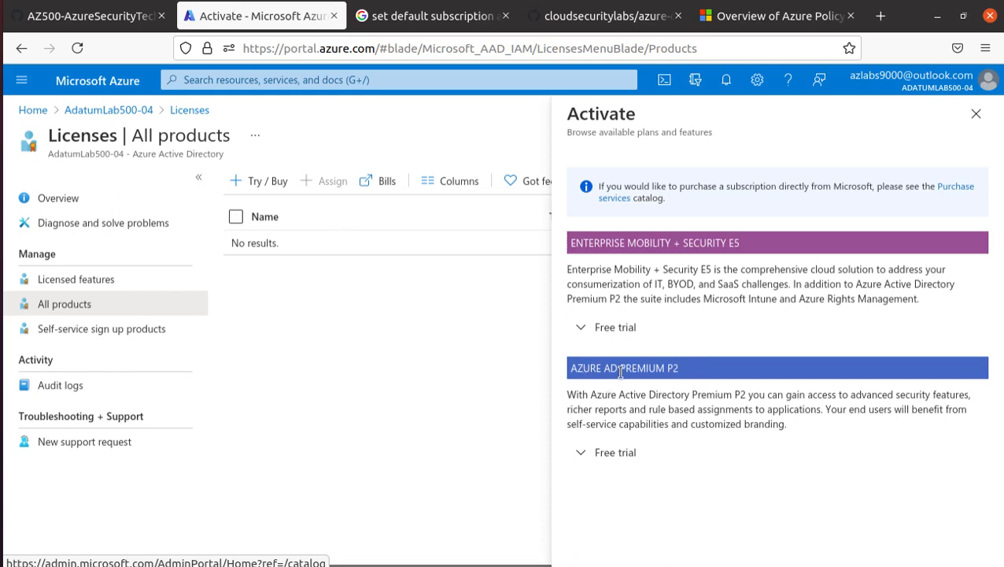
left_click(622, 452)
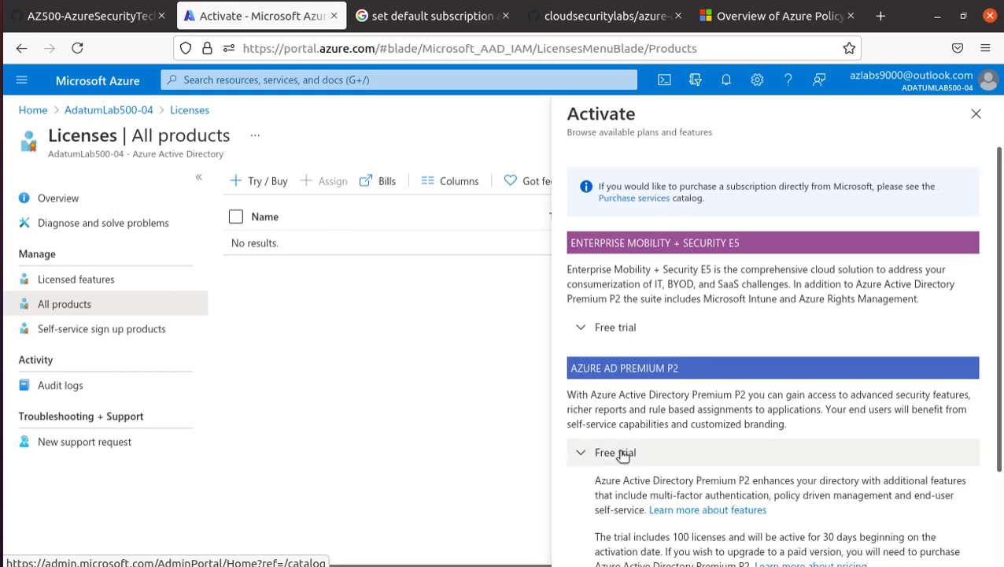
scroll(803, 476, "down", 3)
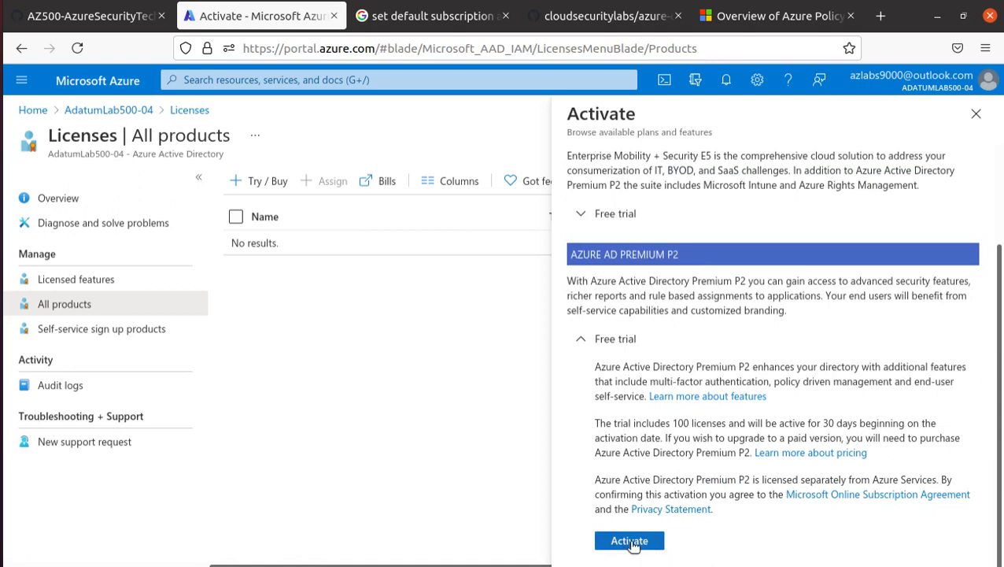
left_click(630, 541)
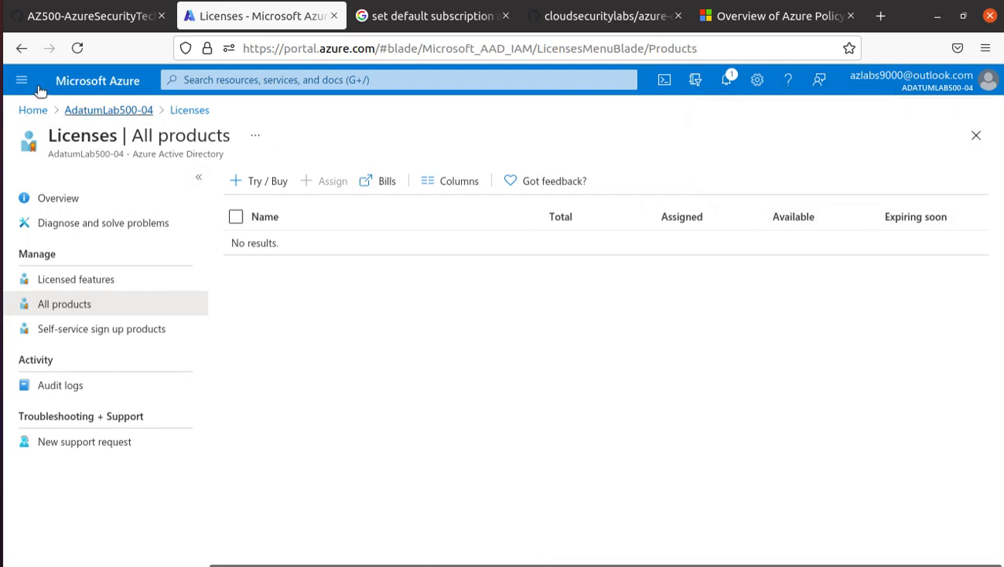
- Return to the GitHub lab instructions and highlight Task 2's steps 3 and 4 on Licenses and Try / Buy
left_click(87, 16)
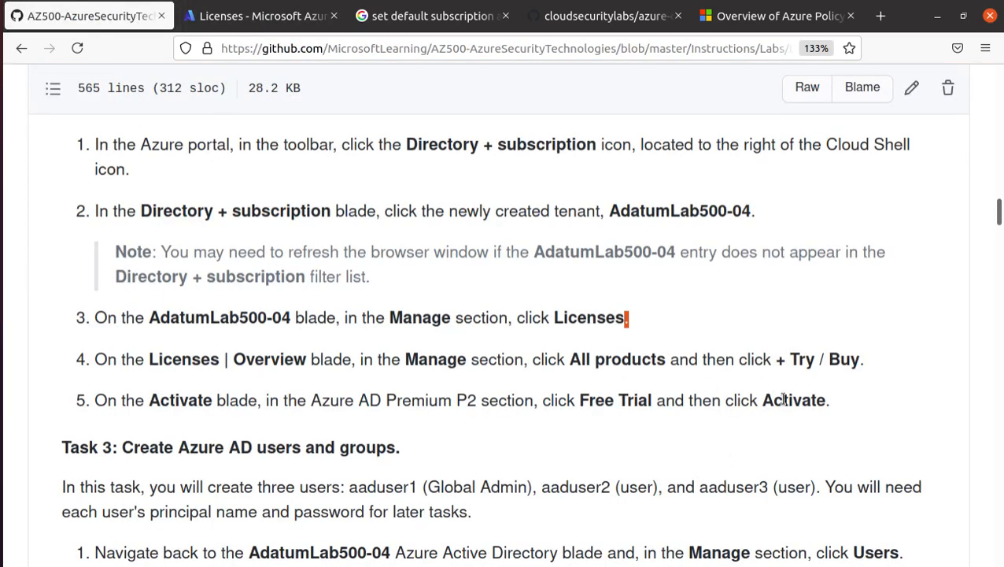
left_click_drag(702, 387, 30, 303)
scroll(293, 350, "down", 1)
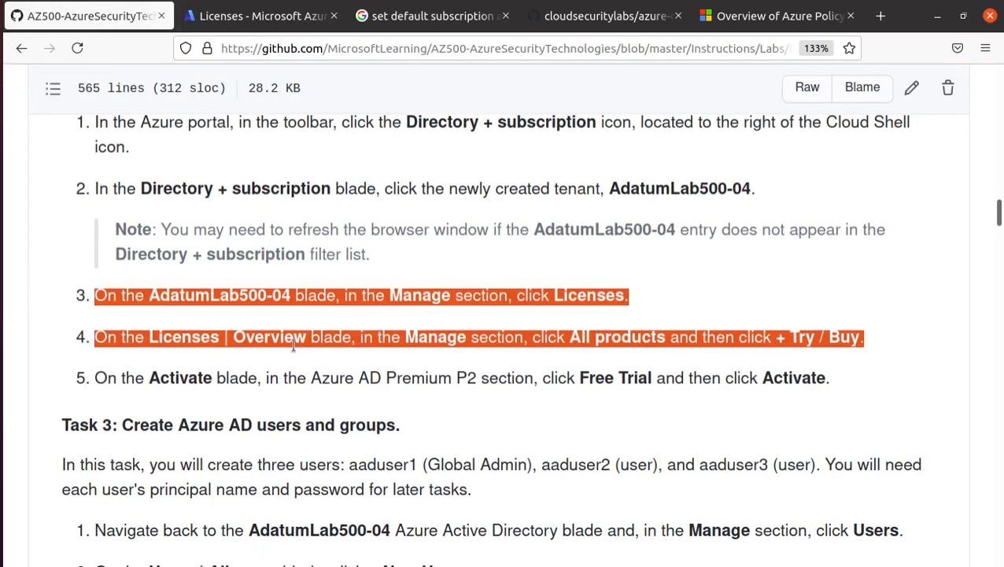